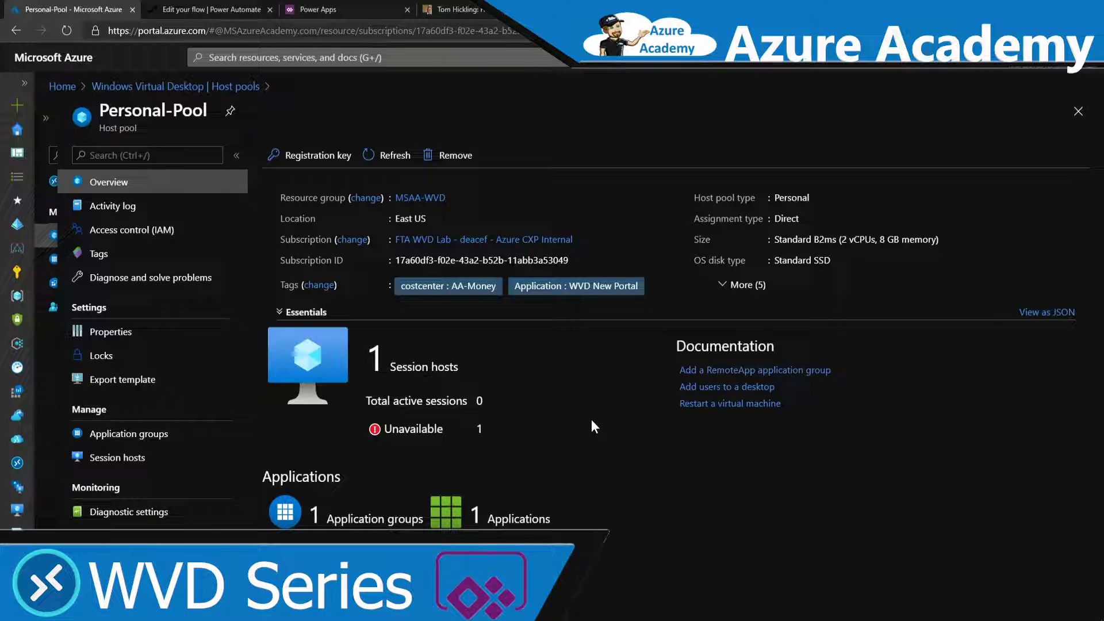
Step: From the Personal-Pool session hosts, open the virtual machine page of WVD-Persist-0 to examine its power status
left_click(172, 457)
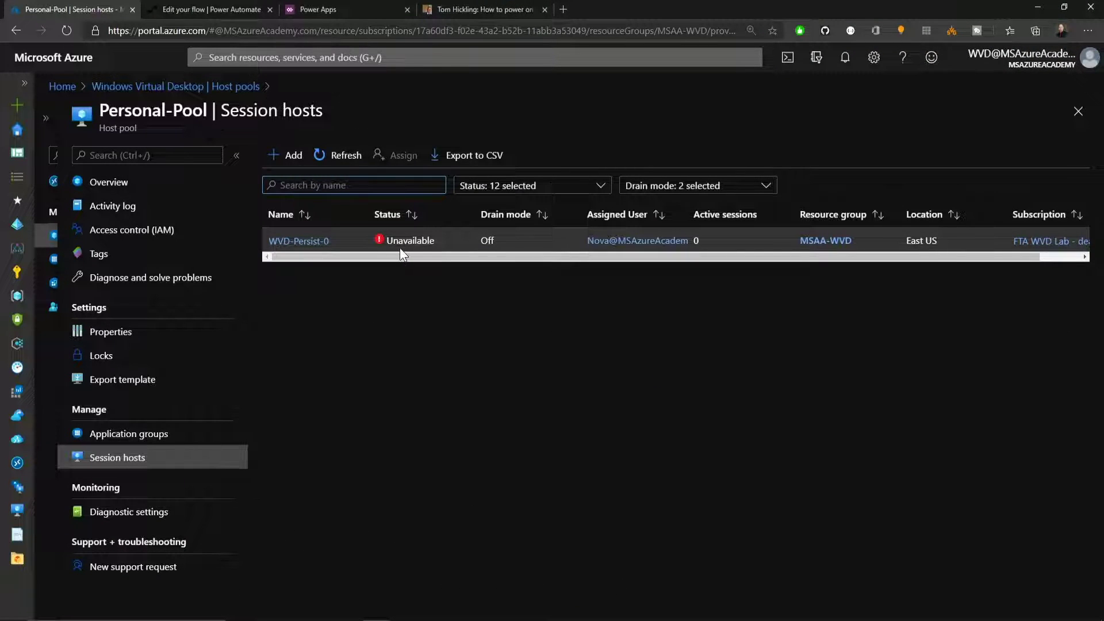
left_click(319, 242)
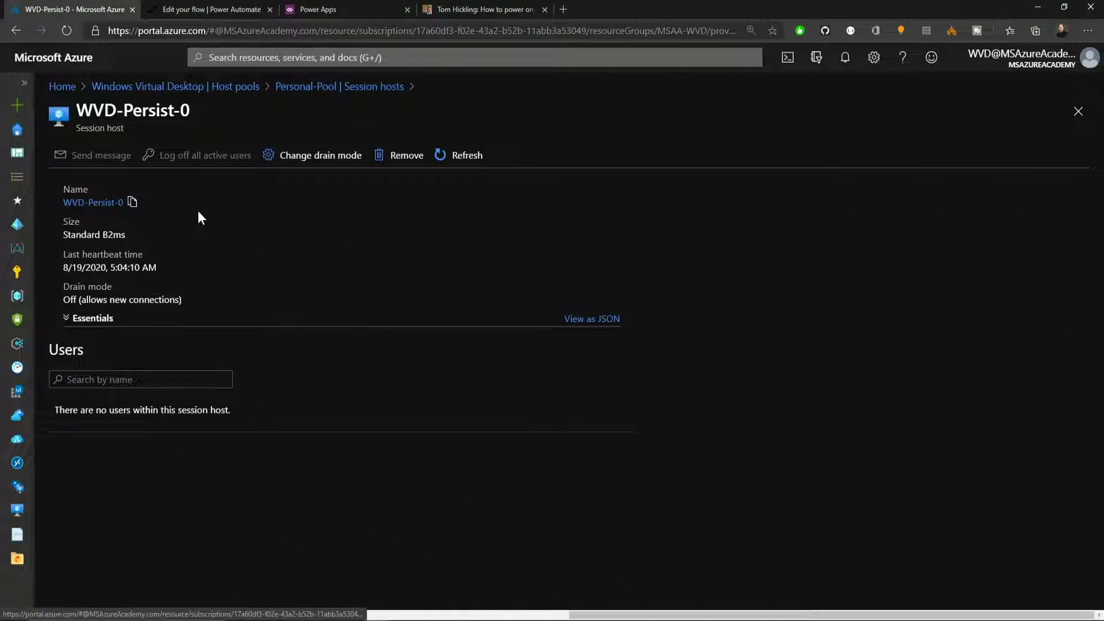
left_click(108, 203)
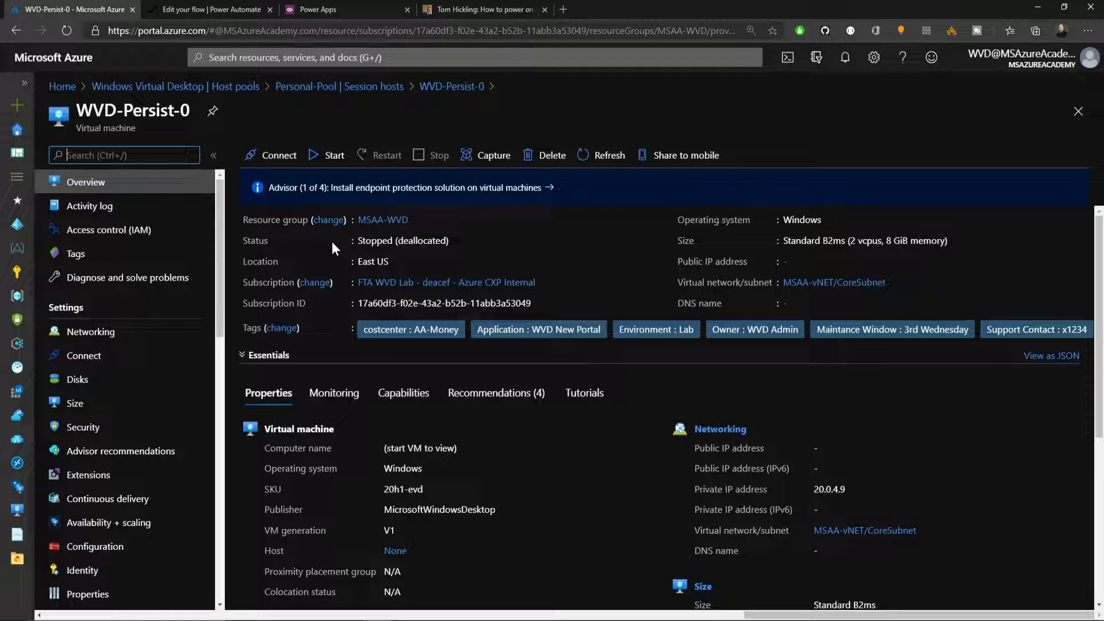
Step: Open the aka.ms/wvdAuto article linked in the tweet and read through its flow-building instructions for powering on a personal VM
key("ctrl+slash")
key("alt+Tab")
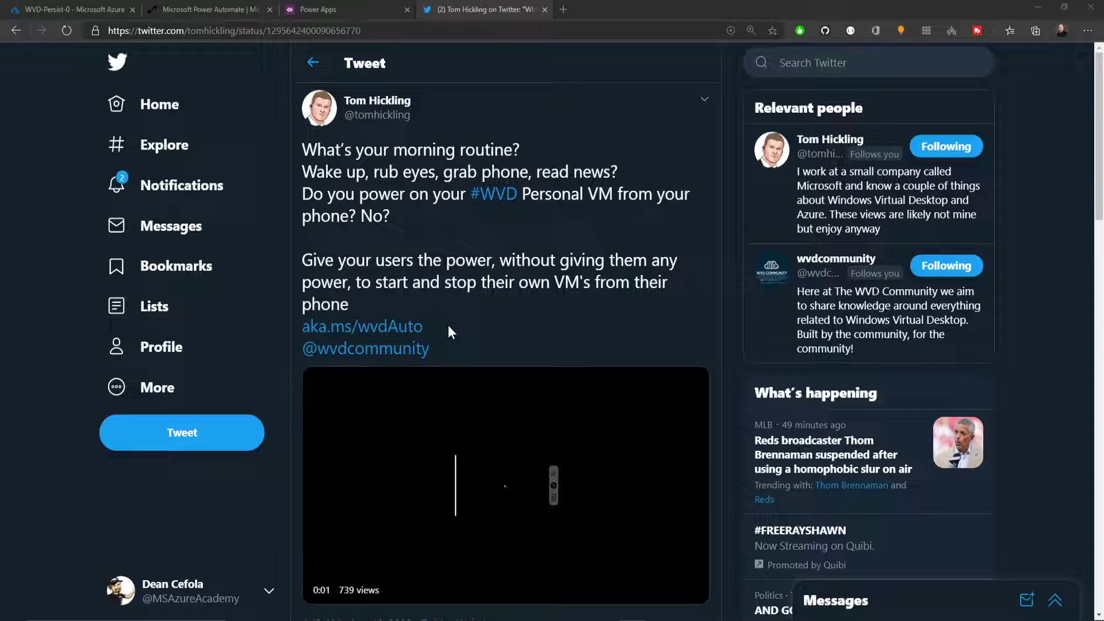
left_click(413, 328)
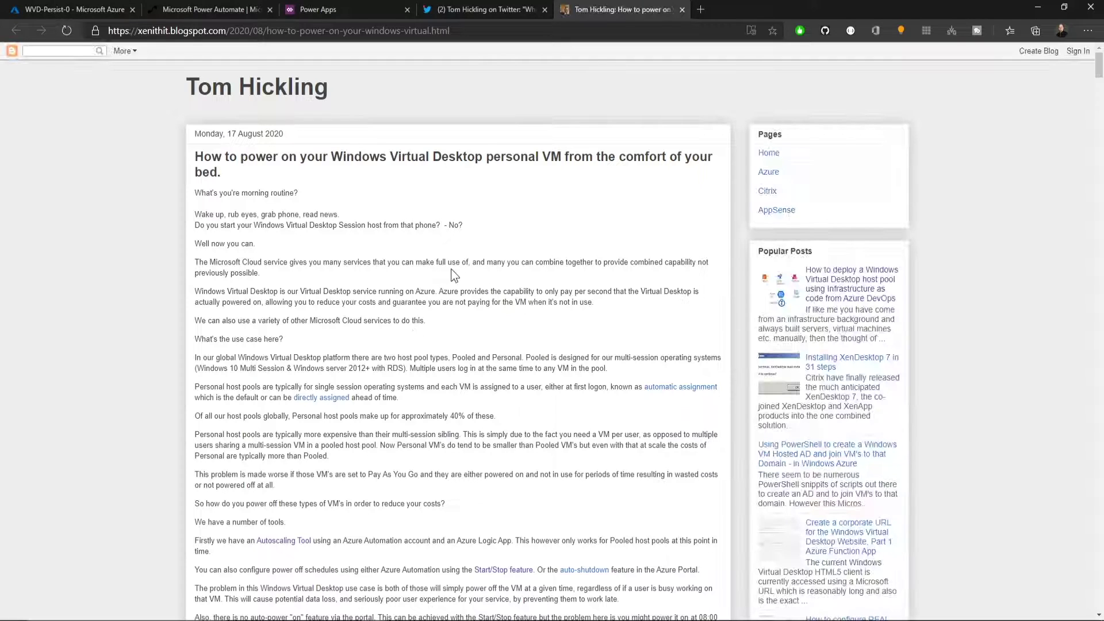
scroll(527, 253, "down", 15)
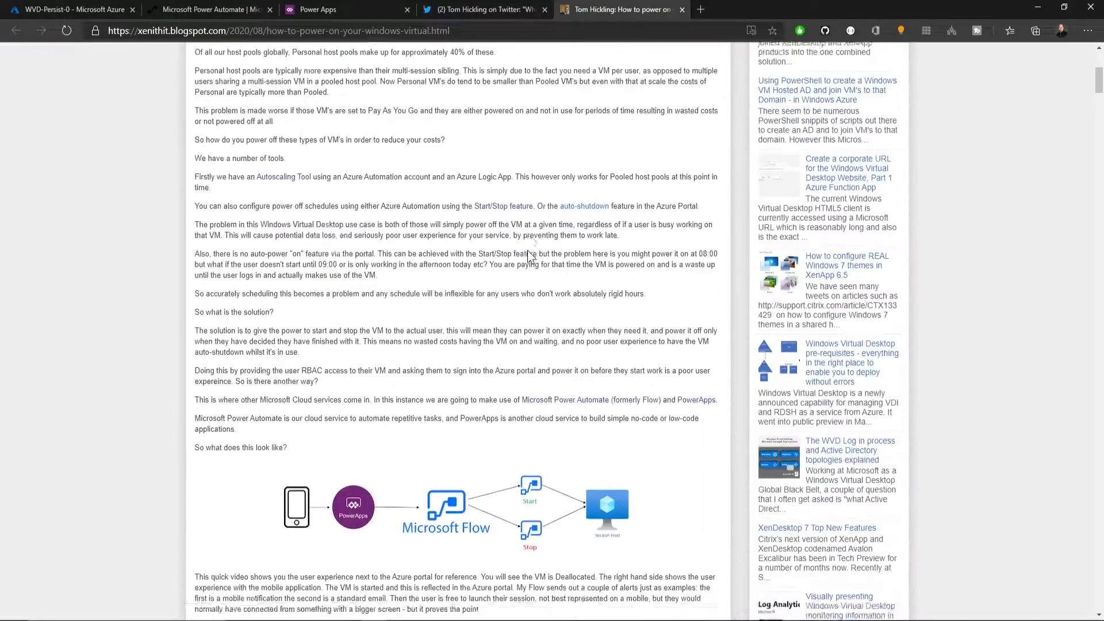
scroll(530, 257, "down", 15)
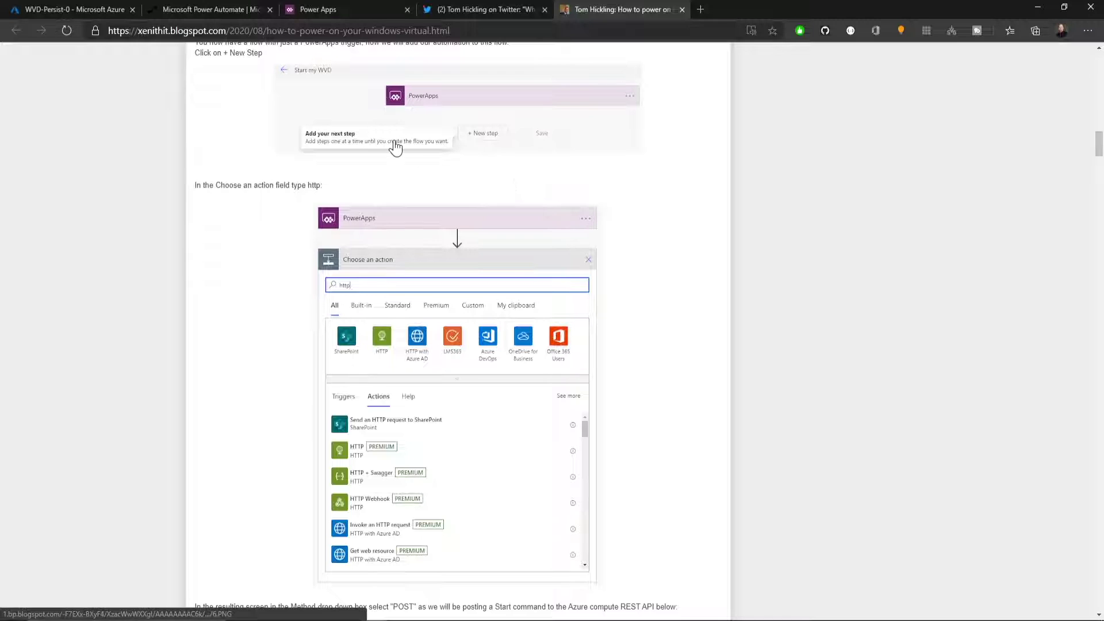
Step: Switch to Power Automate and create a blank instant flow named WVD Power ON with PowerApps as its trigger
left_click(218, 9)
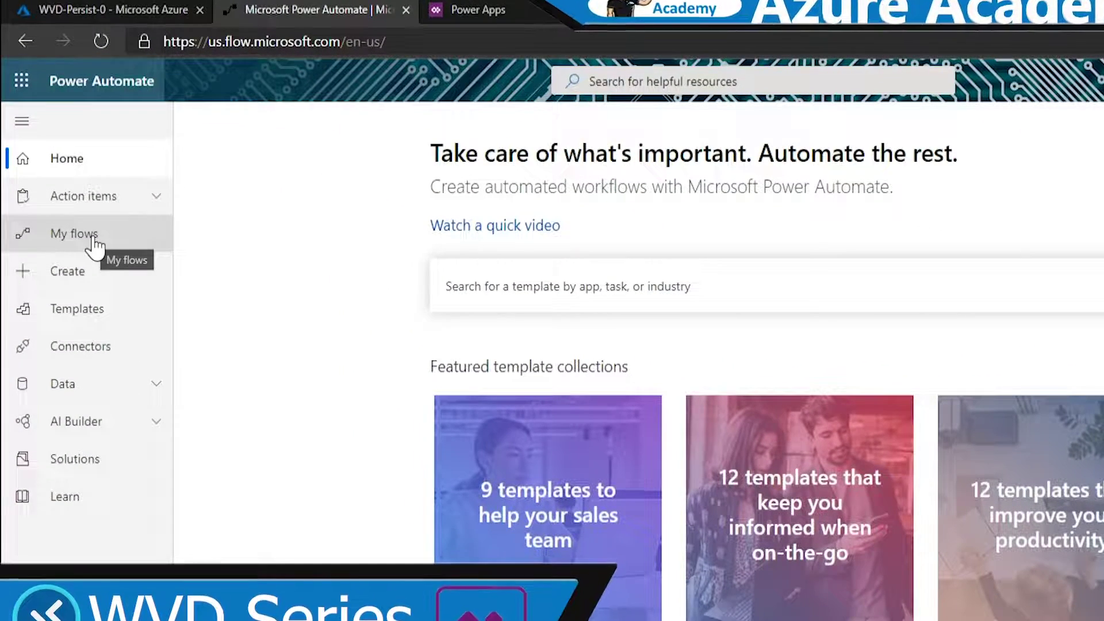
left_click(94, 244)
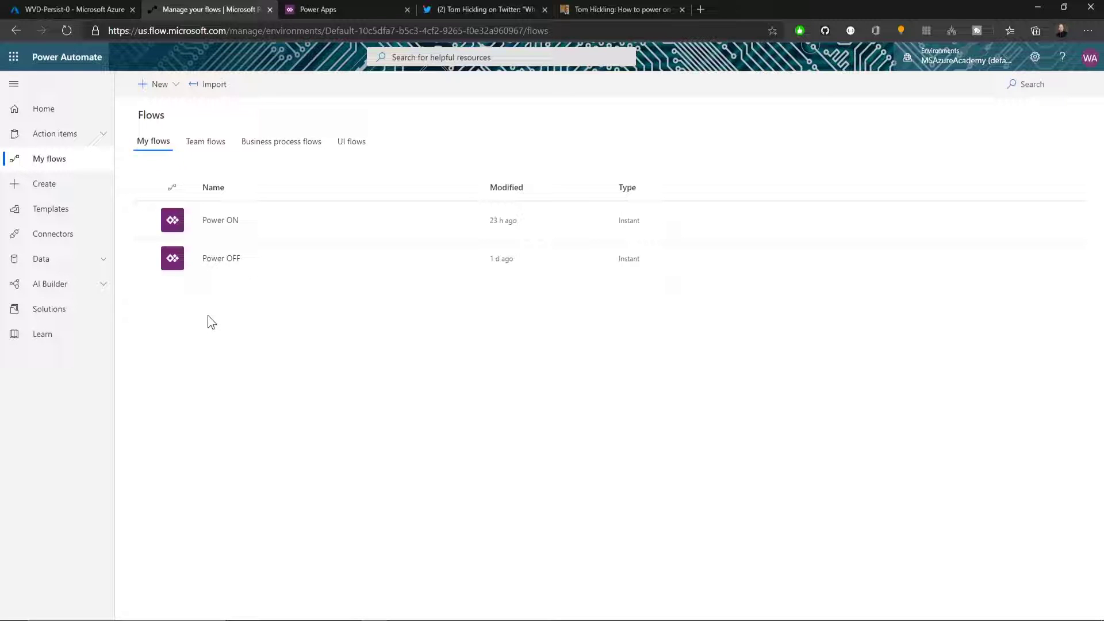
left_click(176, 85)
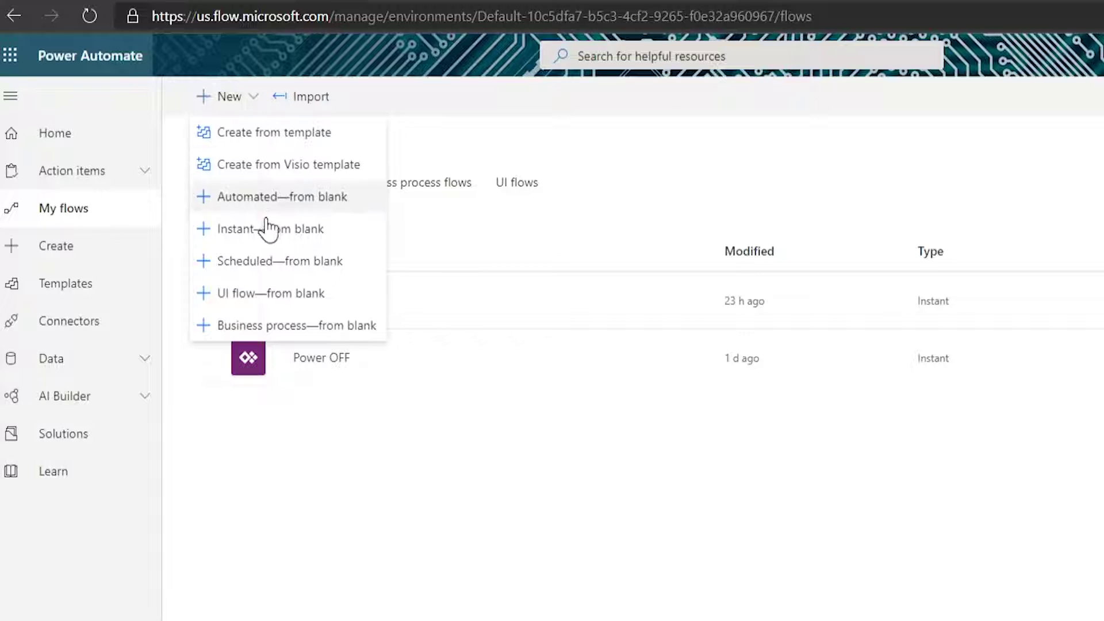
left_click(330, 232)
left_click(670, 132)
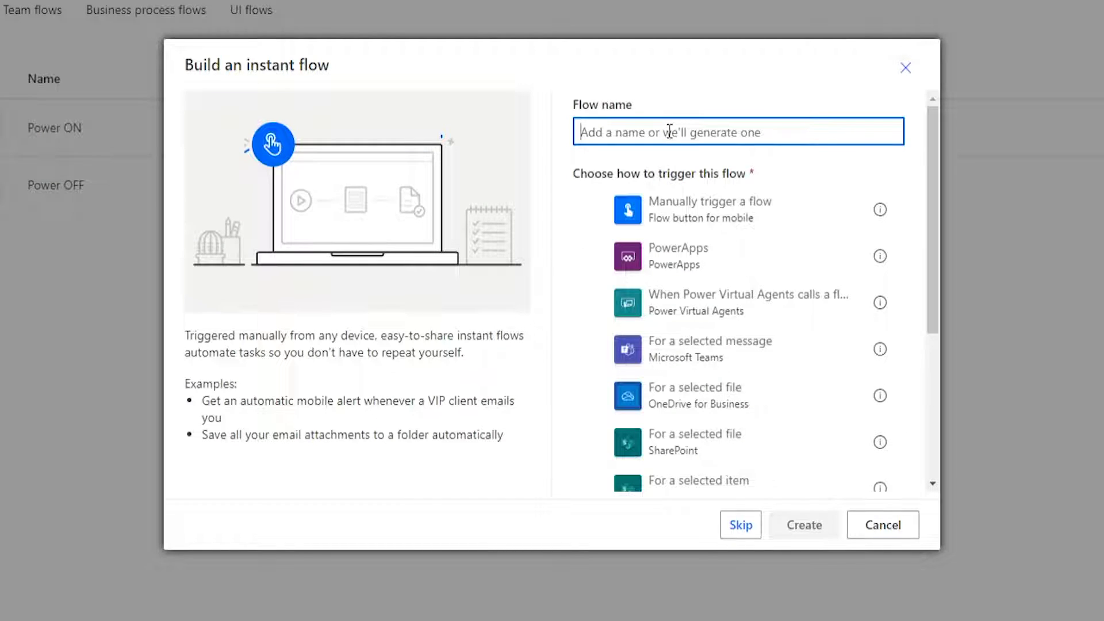
type("WVD Power ON")
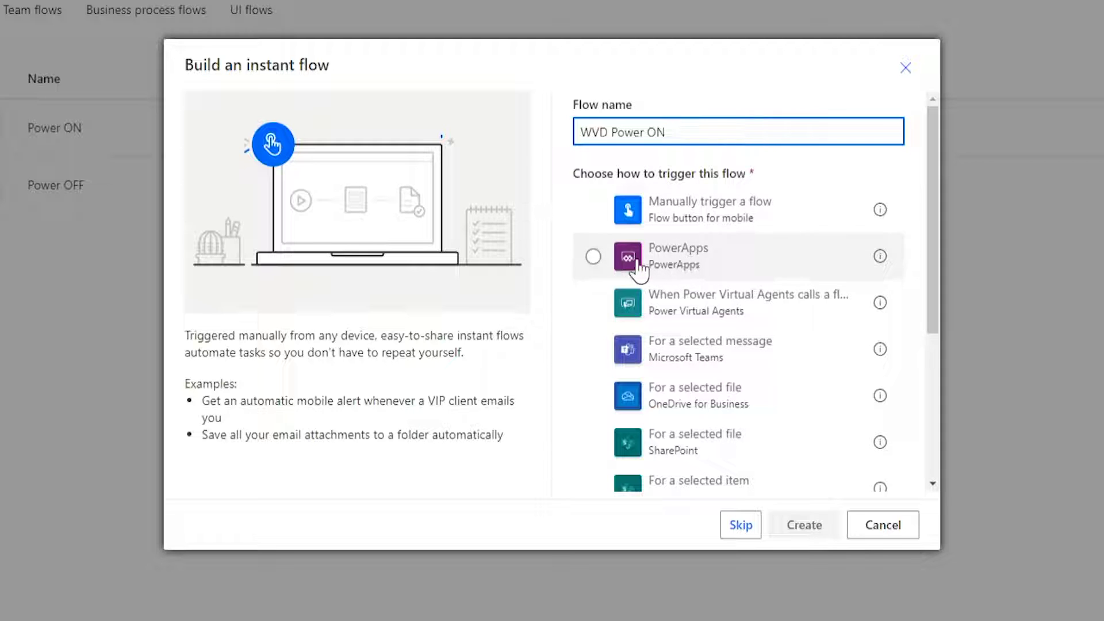
left_click(593, 257)
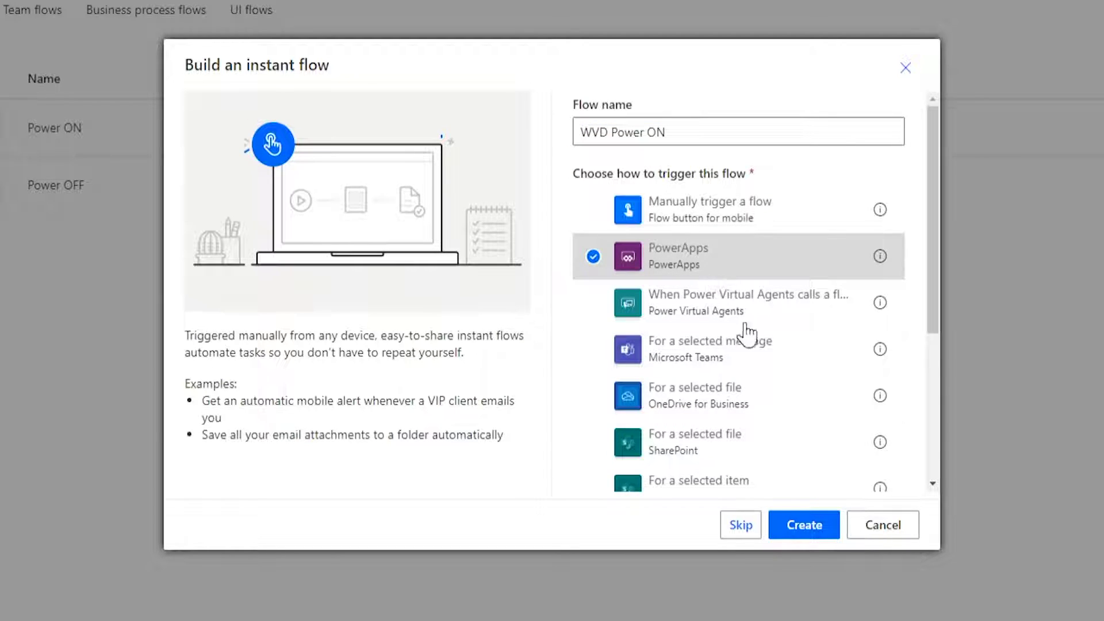
left_click(804, 524)
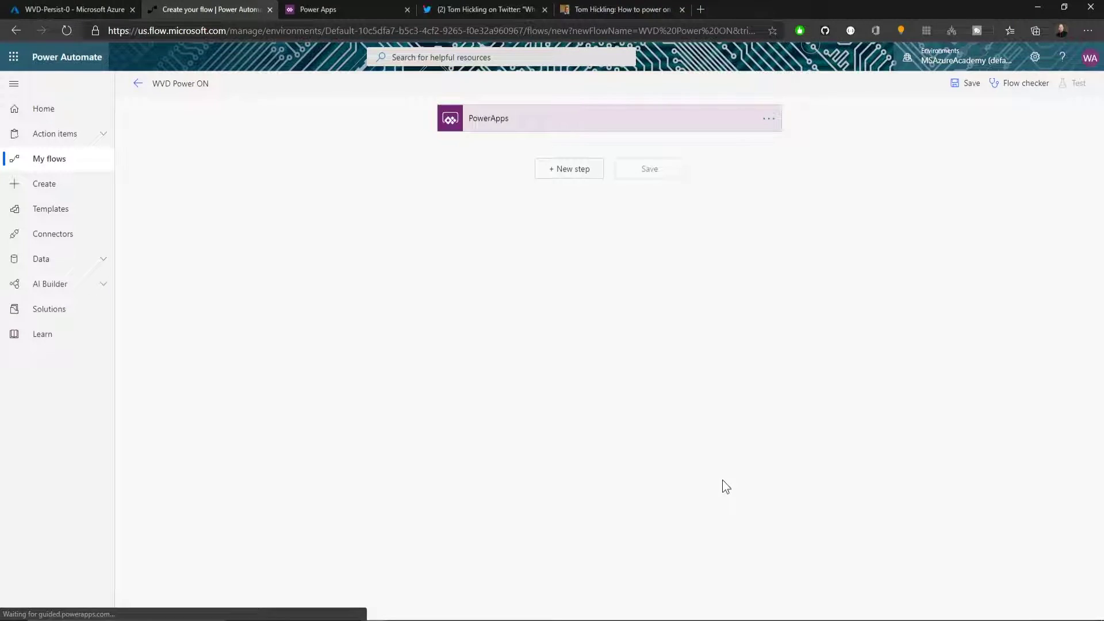
Step: Add an HTTP action after the PowerApps trigger and set its method to POST
left_click(572, 170)
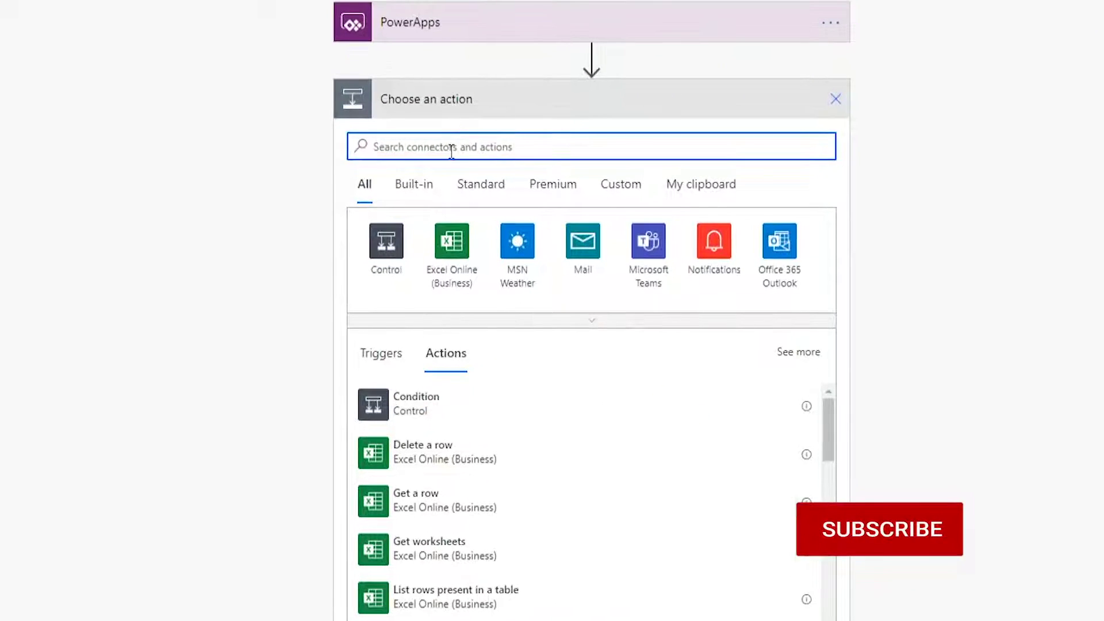
type("http")
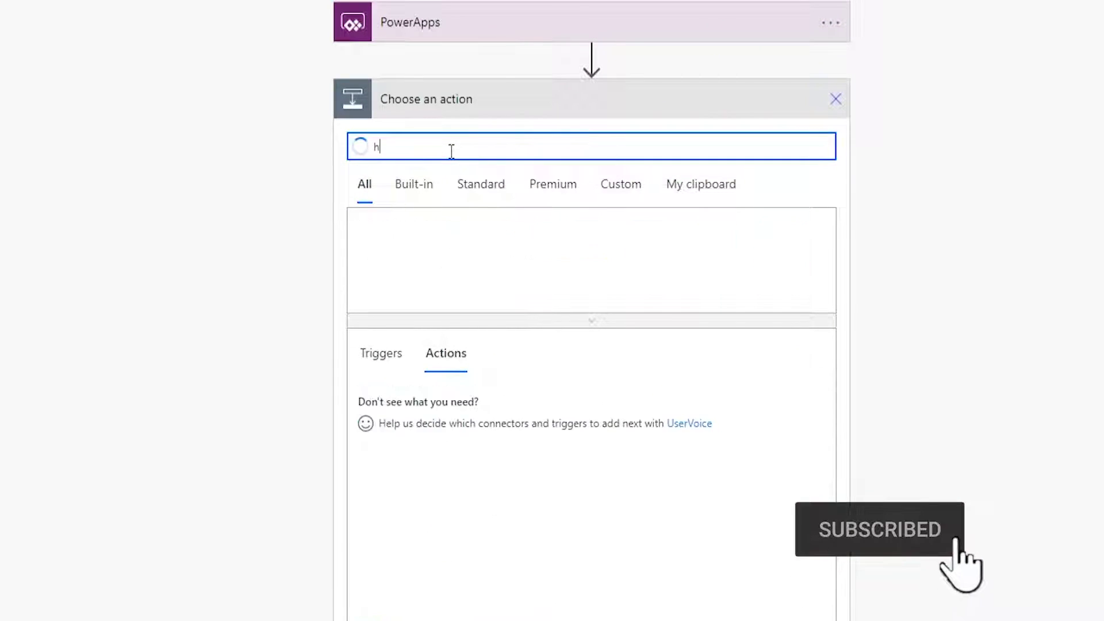
left_click(407, 246)
left_click(407, 246)
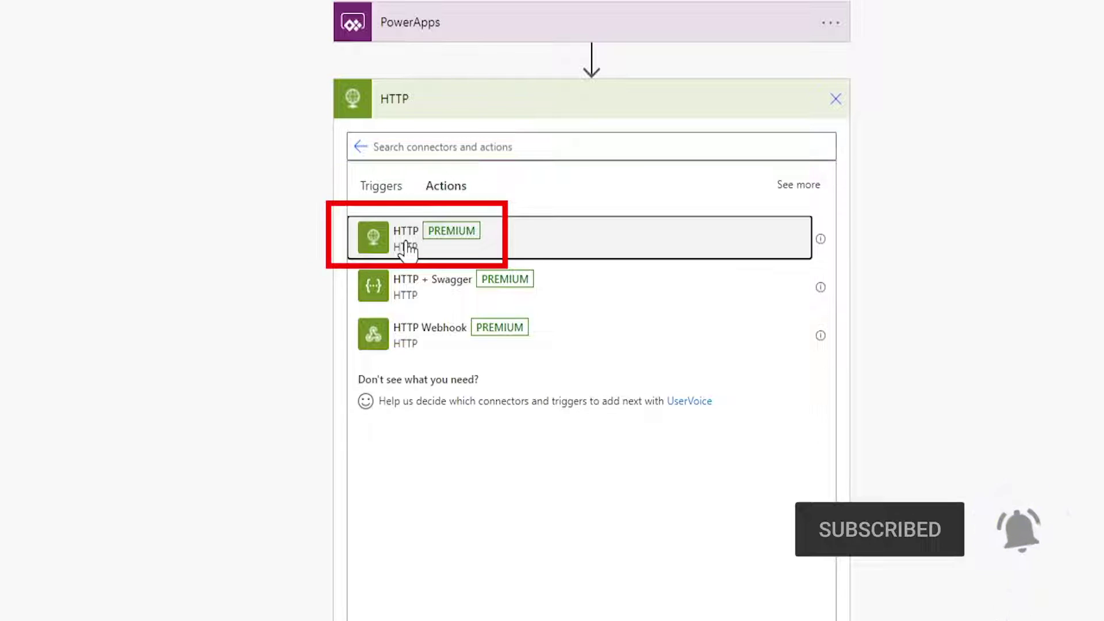
left_click(567, 141)
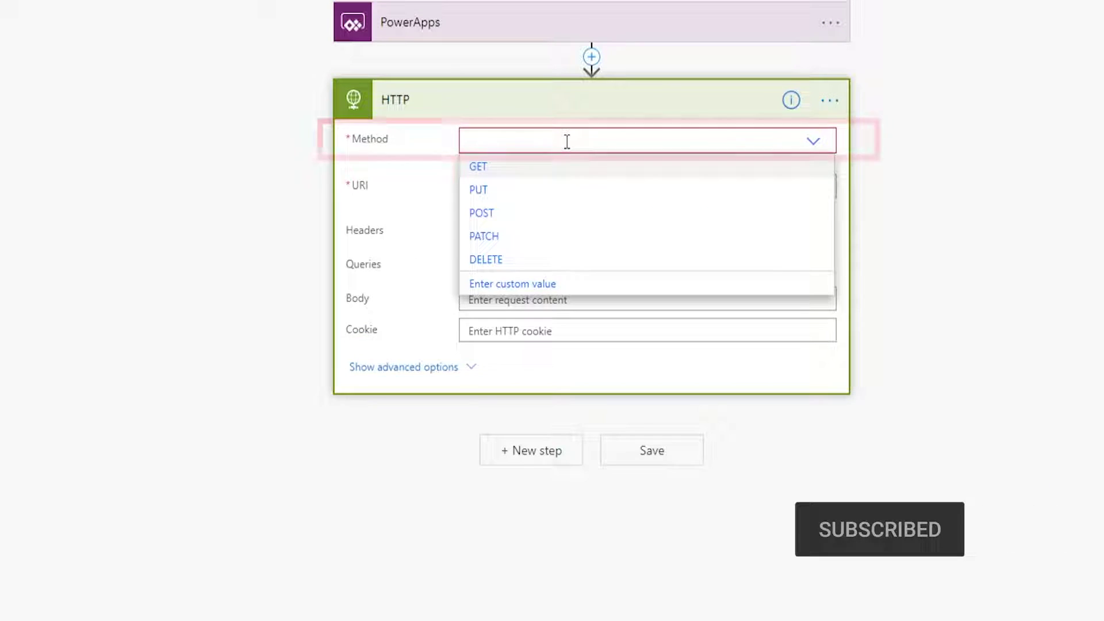
left_click(498, 212)
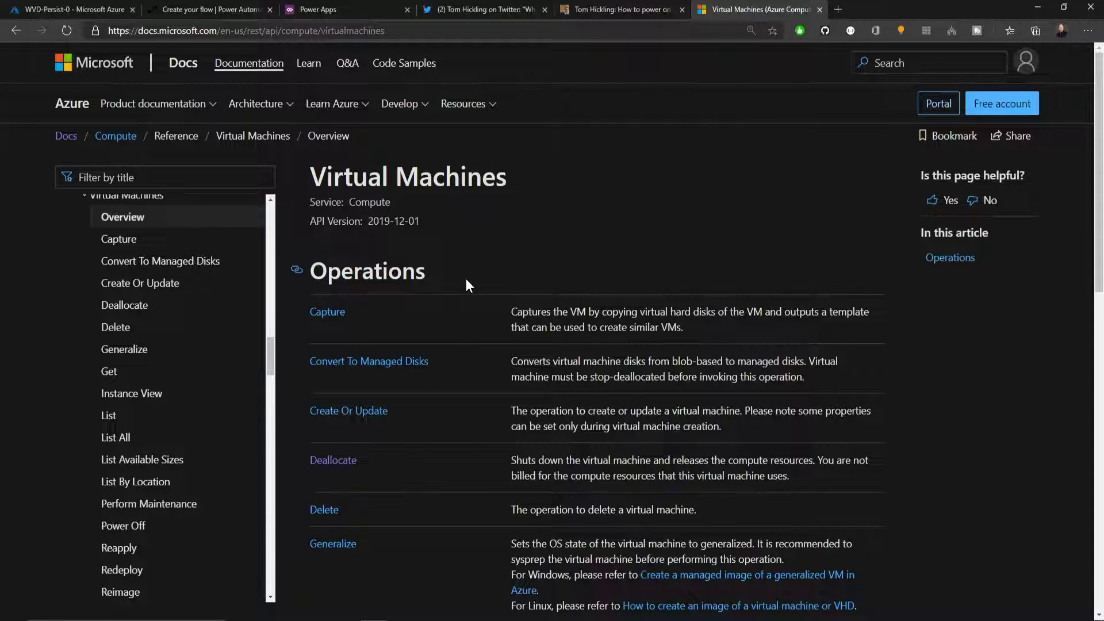
Step: Open the Start operation in the Virtual Machines REST API documentation and copy its request URL into Notepad
scroll(561, 271, "down", 10)
scroll(561, 271, "down", 1)
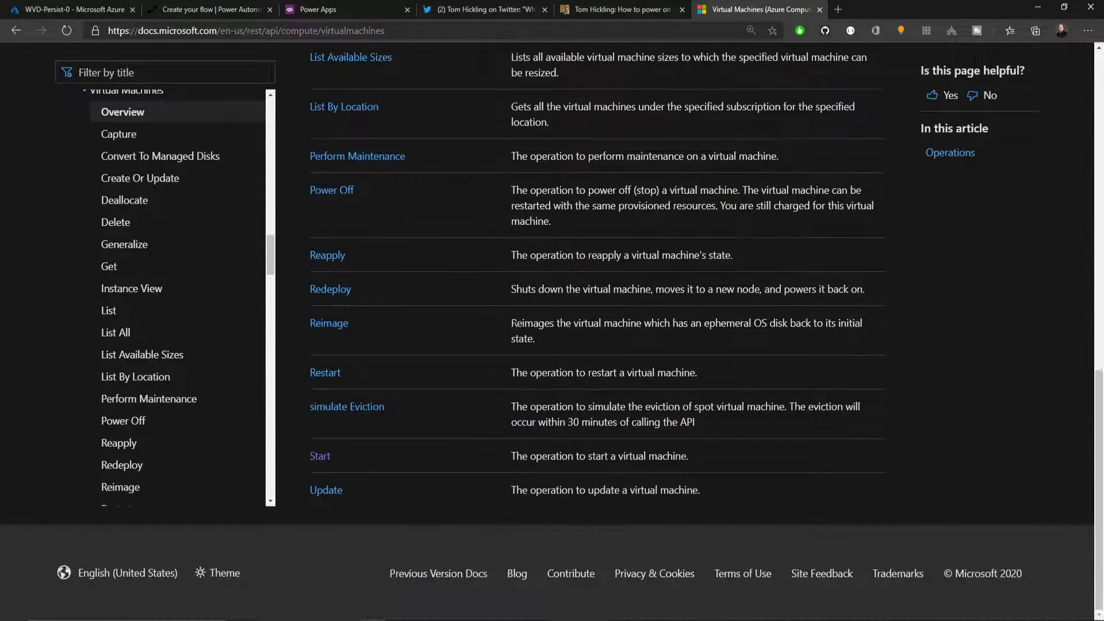
left_click(318, 460)
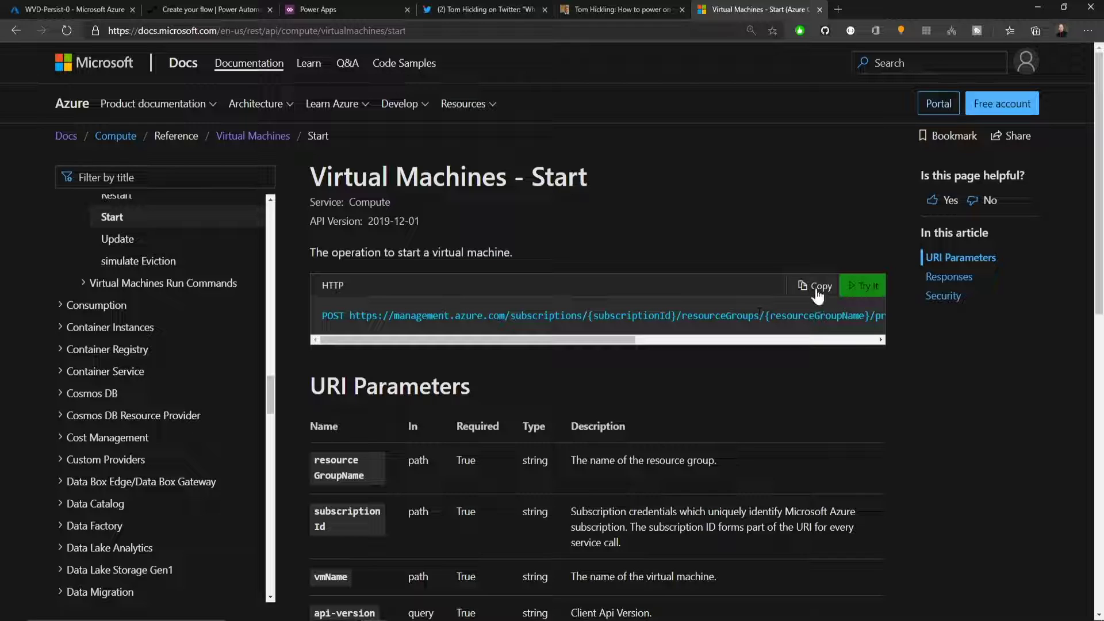
key("alt+Tab")
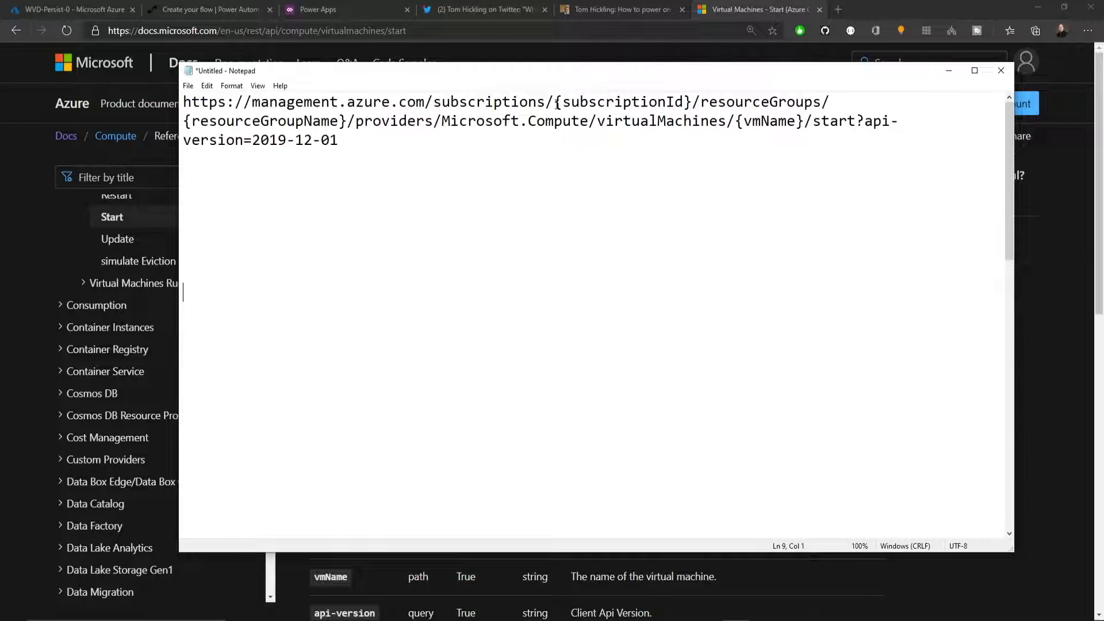
Step: Replace the URL's placeholders with the subscription ID, resource group msaa-wvd and virtual machine name WVD-Persist-0
left_click_drag(556, 104, 693, 100)
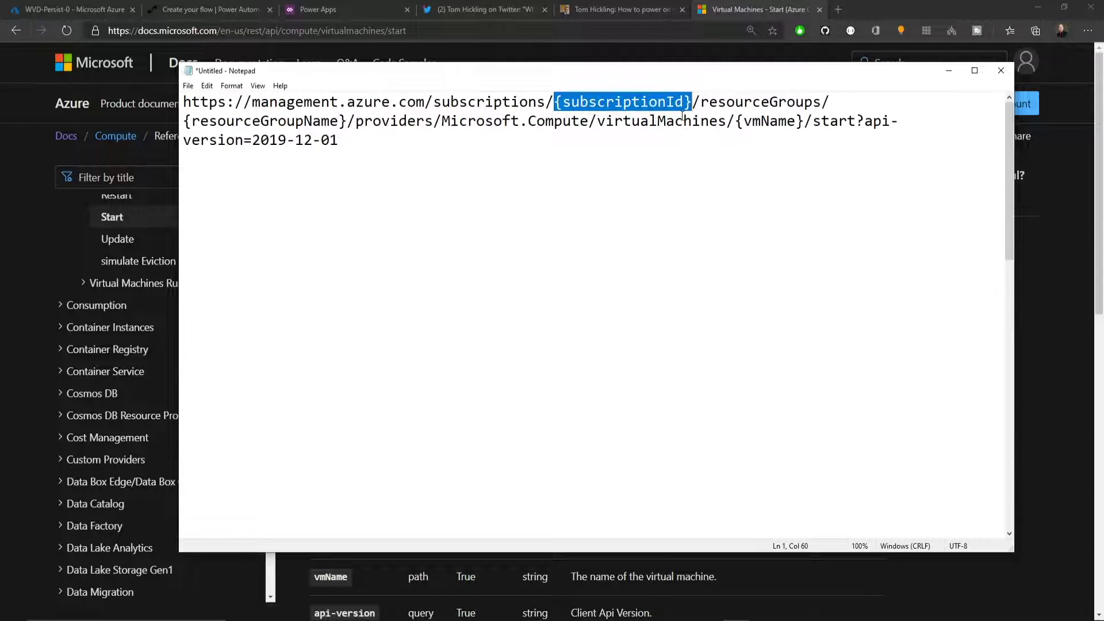
left_click_drag(347, 126, 184, 121)
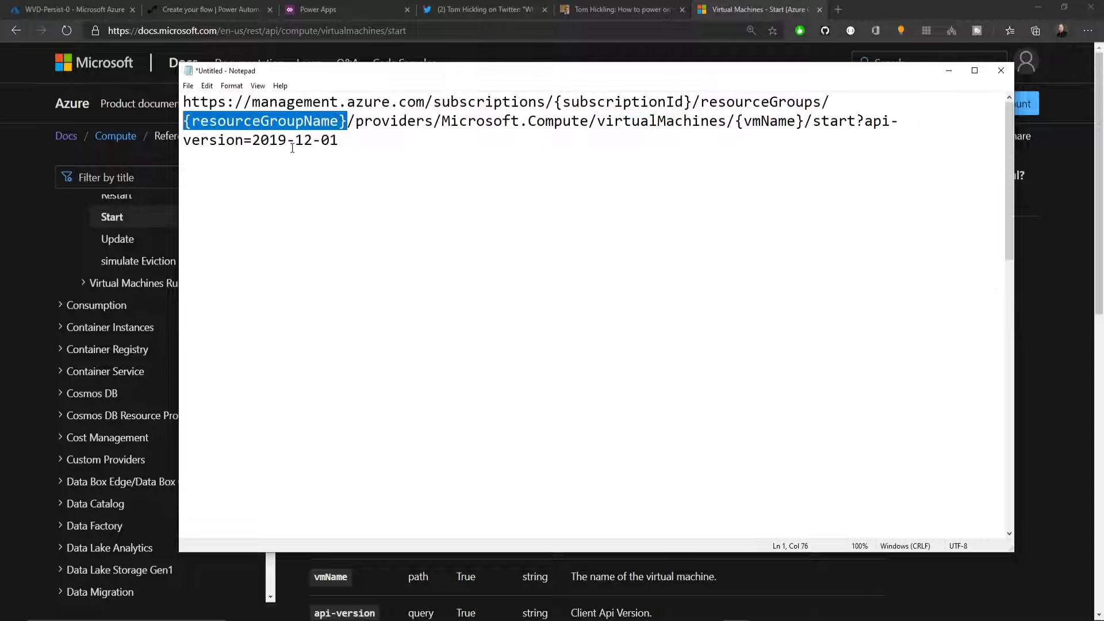
left_click_drag(735, 124, 804, 124)
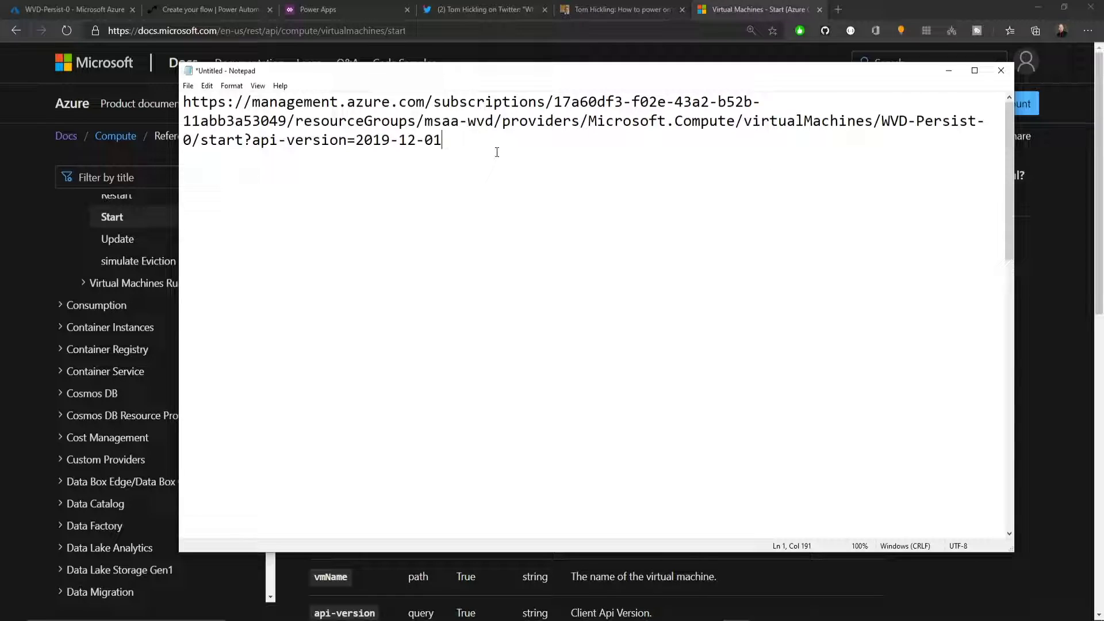
Step: Copy the completed start URL from Notepad into the URI of the flow's HTTP action
key("ctrl+a")
key("ctrl+c")
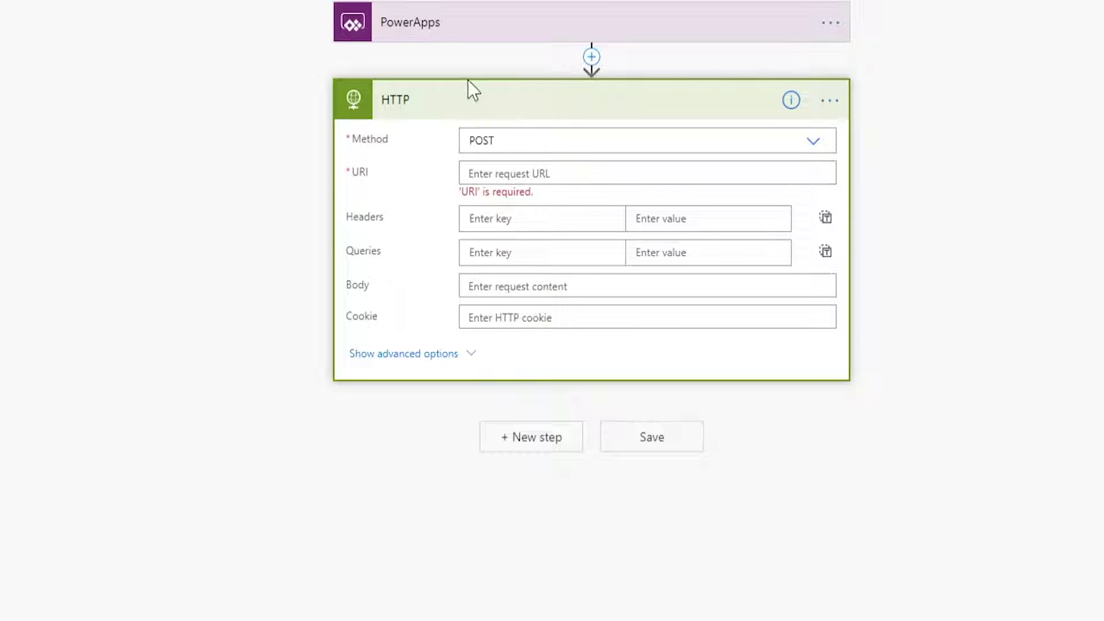
left_click(469, 172)
key("ctrl+v")
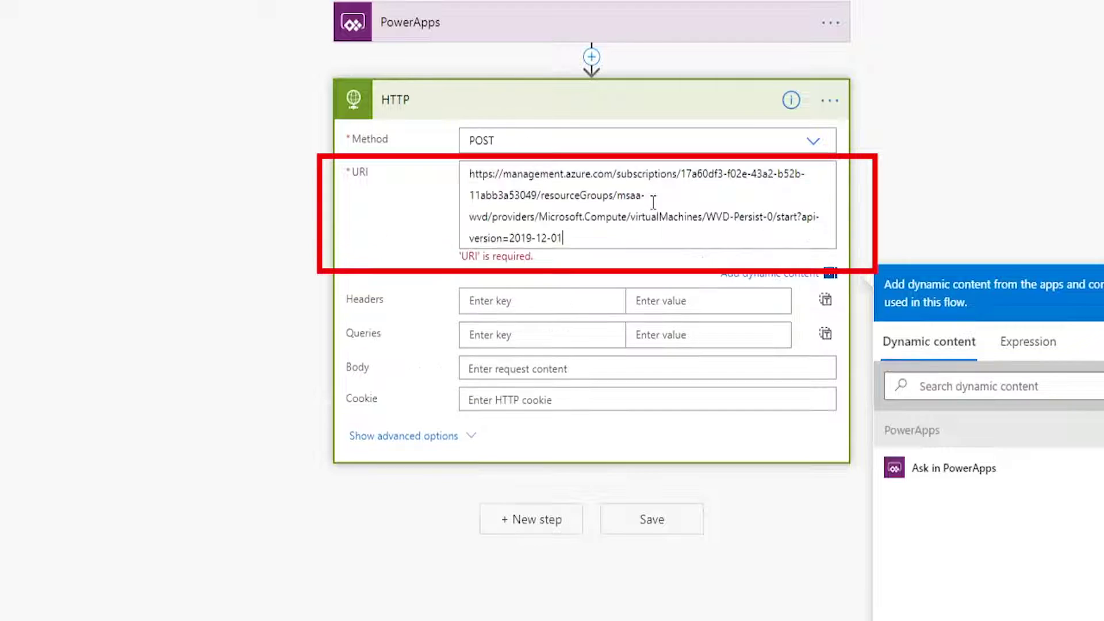
key("Tab")
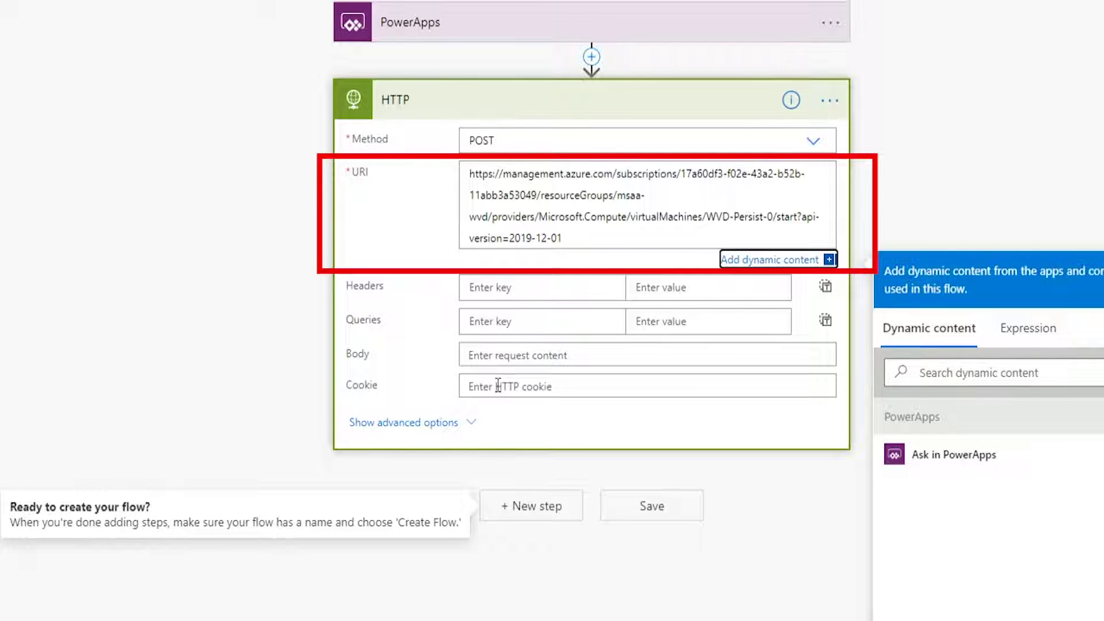
Step: Show the HTTP action's advanced options and set Authentication to Active Directory OAuth
left_click(466, 423)
scroll(466, 423, "down", 2)
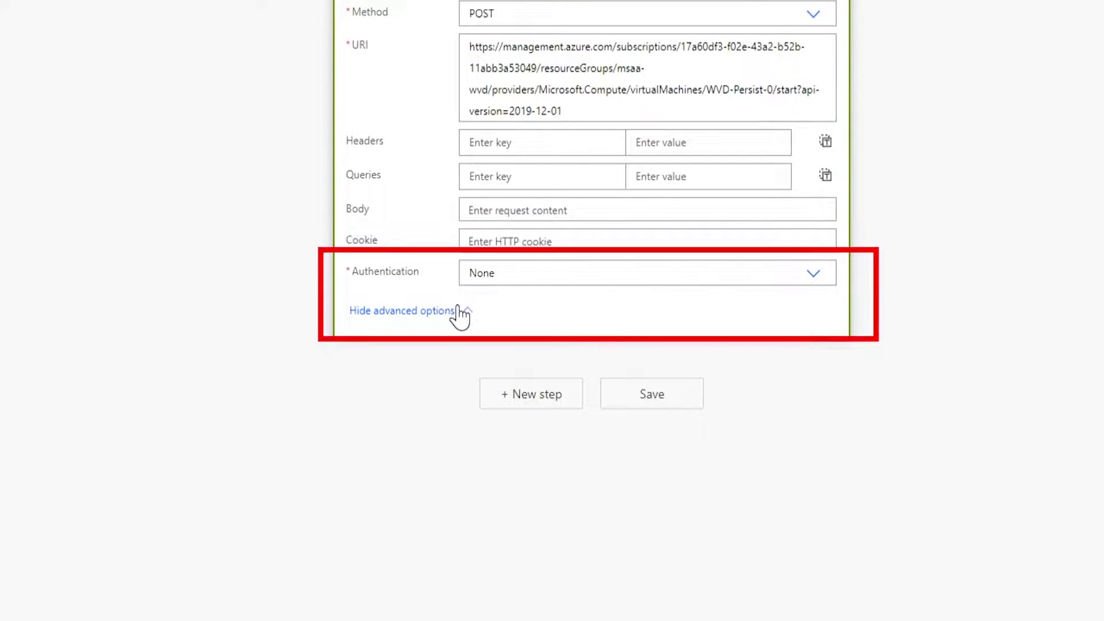
left_click(551, 273)
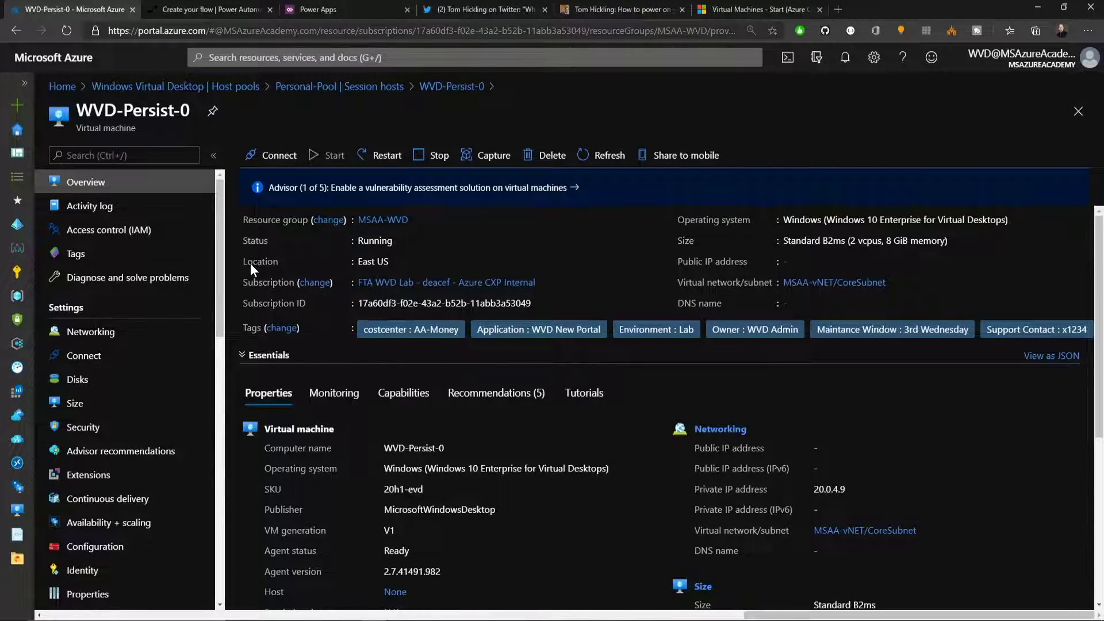
Step: Copy the tenant ID from Azure Active Directory into the HTTP action's Tenant, and fill in its Audience with the Azure management URL
left_click(19, 225)
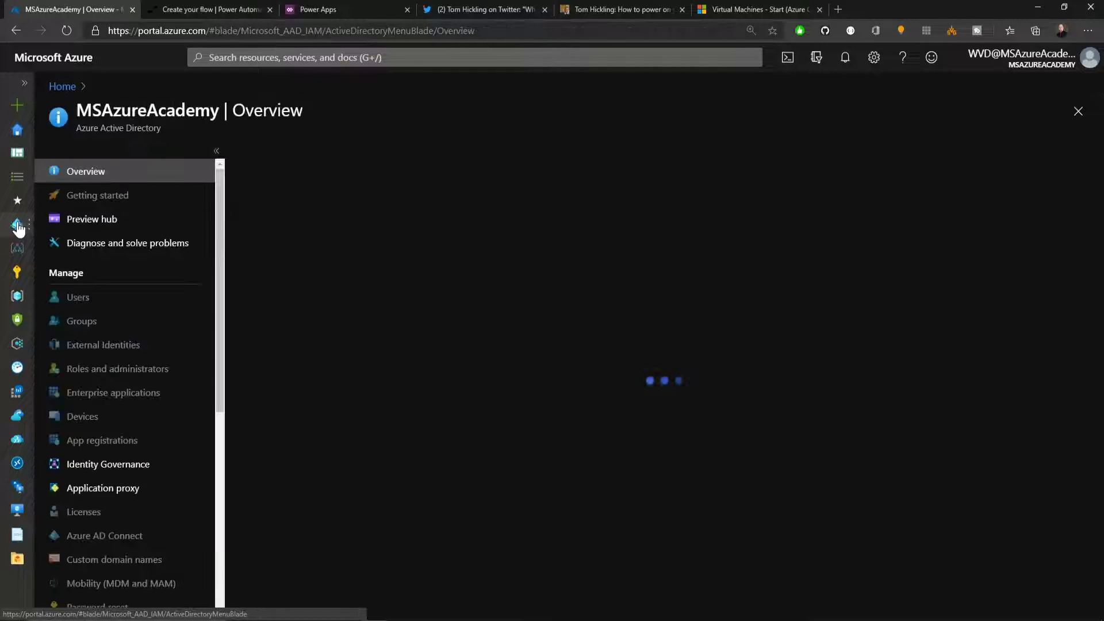
left_click(404, 445)
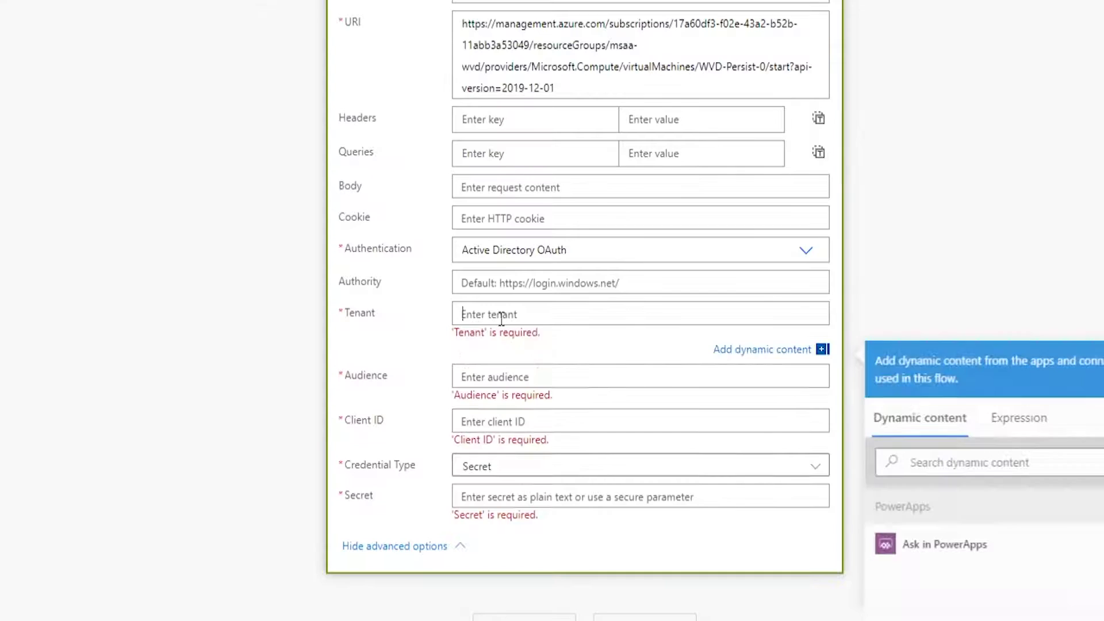
key("ctrl+v")
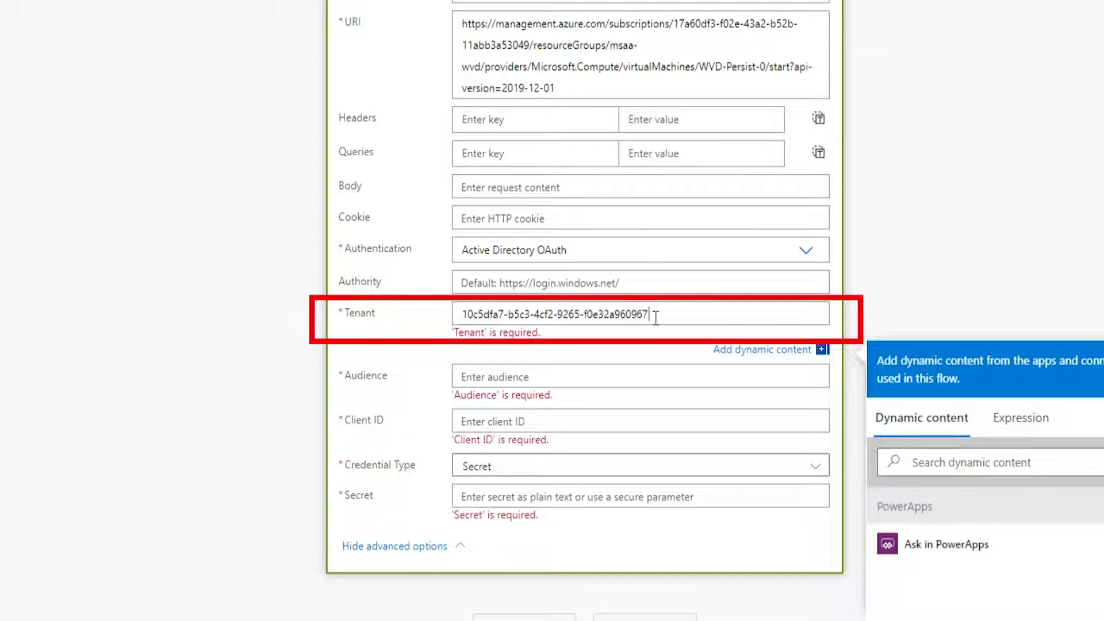
left_click(584, 381)
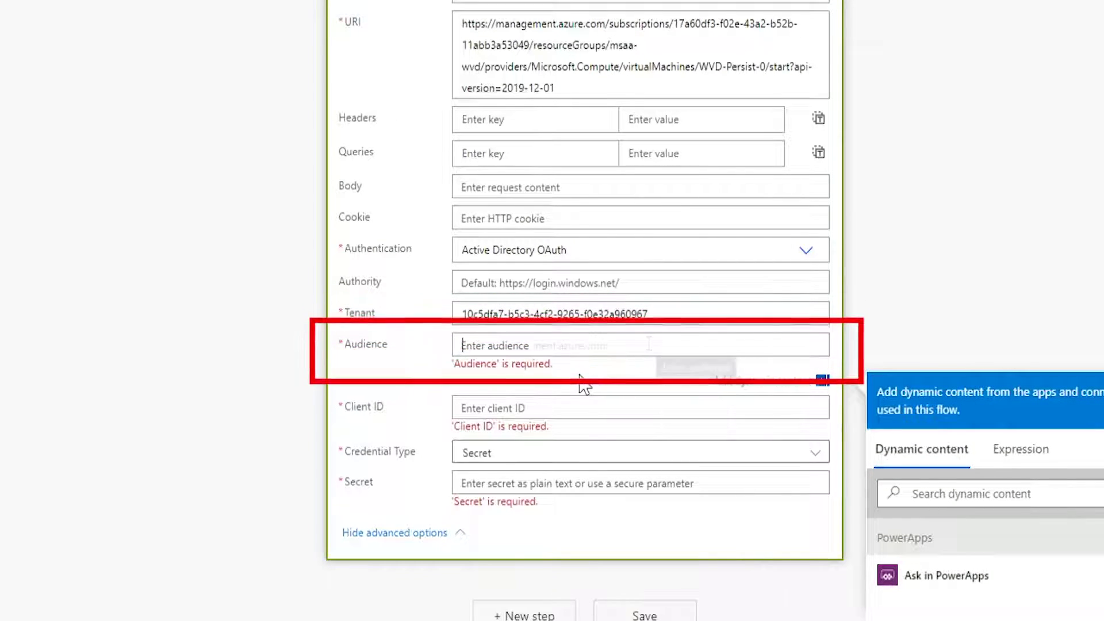
key("ctrl+v")
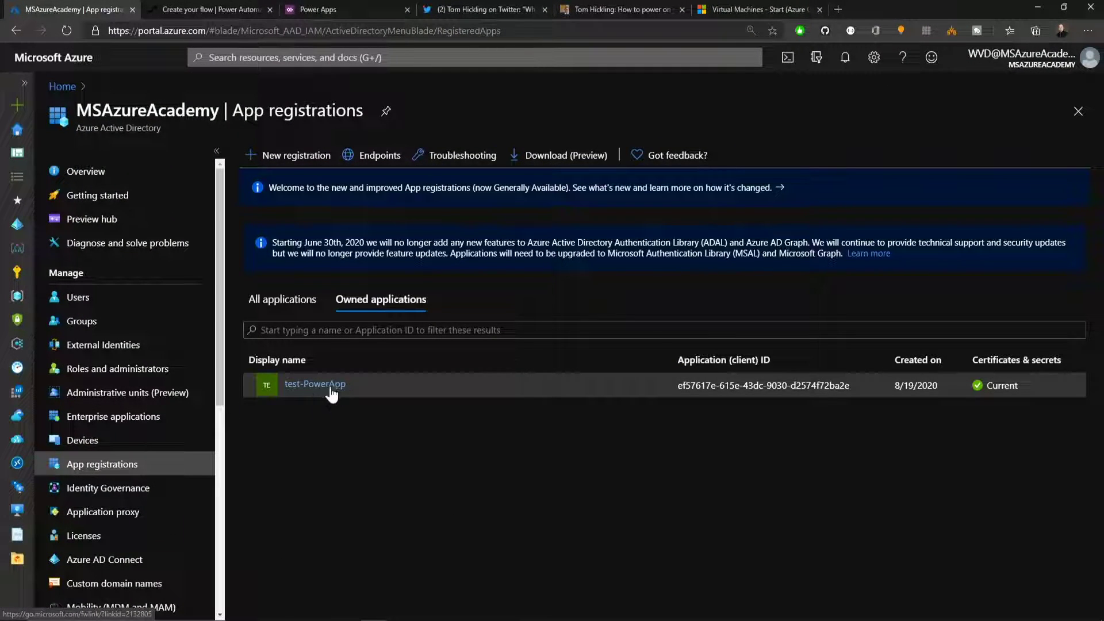
left_click(297, 157)
key("ctrl+v")
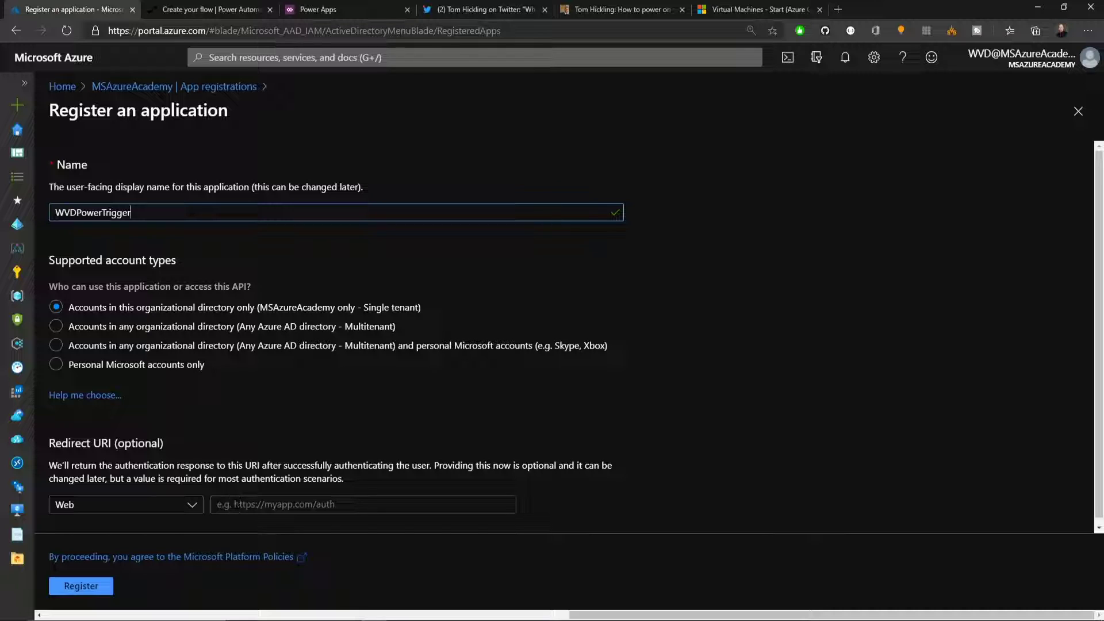
left_click(444, 504)
key("ctrl+v")
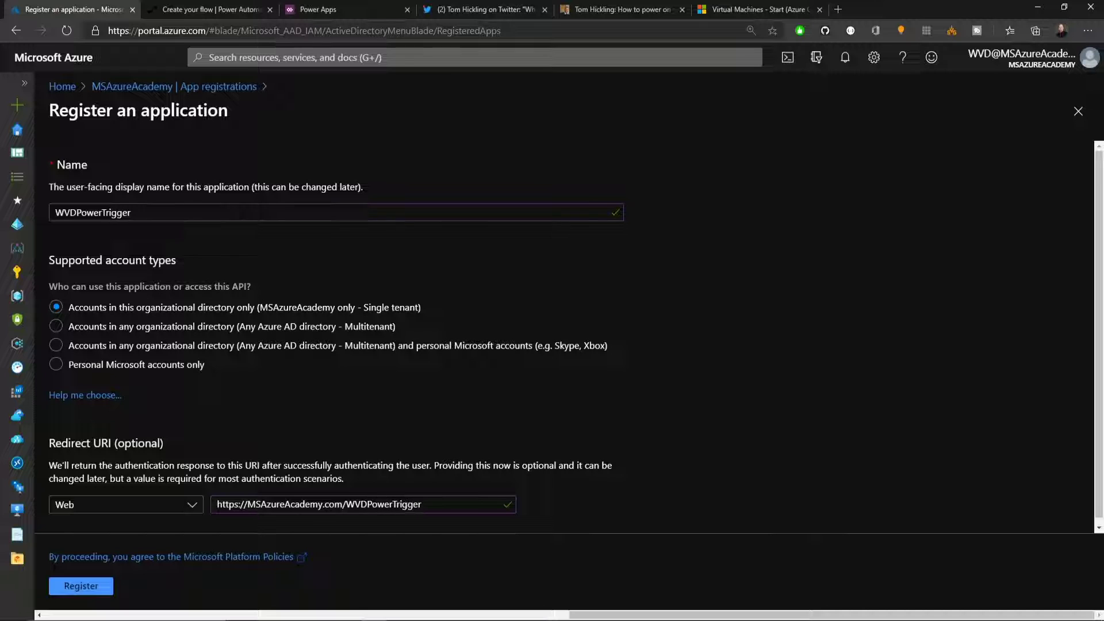
left_click(81, 587)
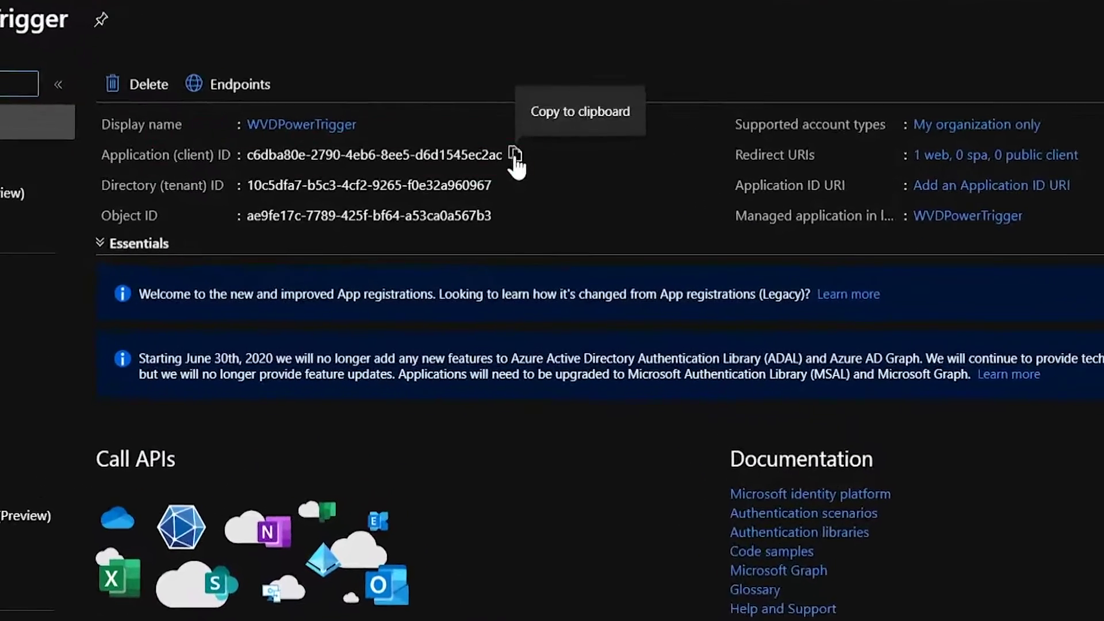
Step: Copy the WVDPowerTrigger app's application (client) ID into the Client ID of the flow's HTTP action
left_click(513, 152)
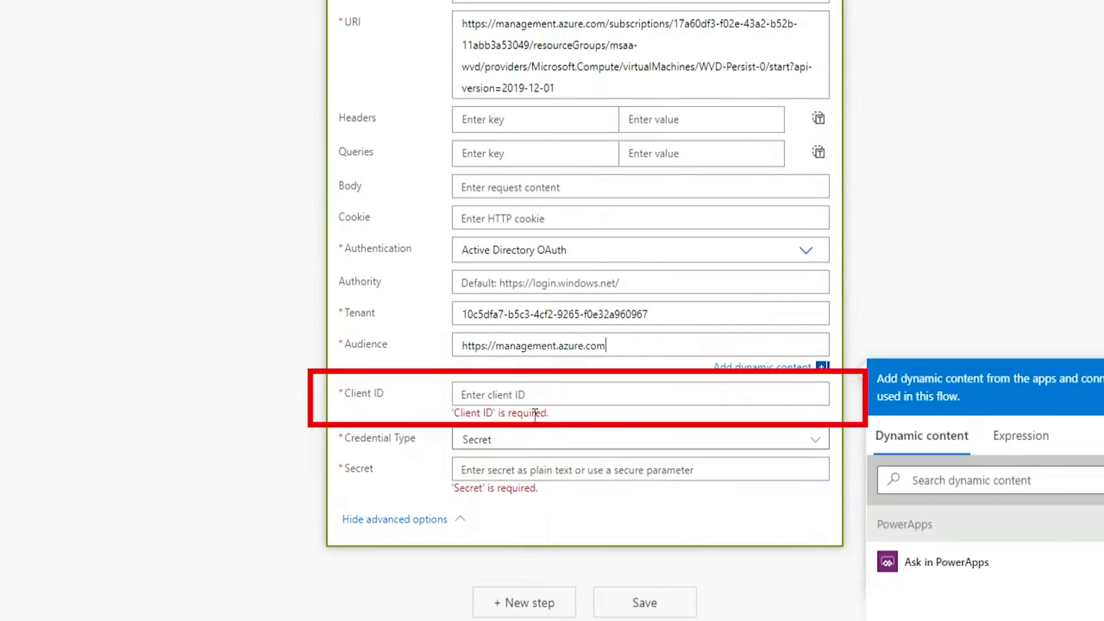
left_click(519, 380)
key("ctrl+v")
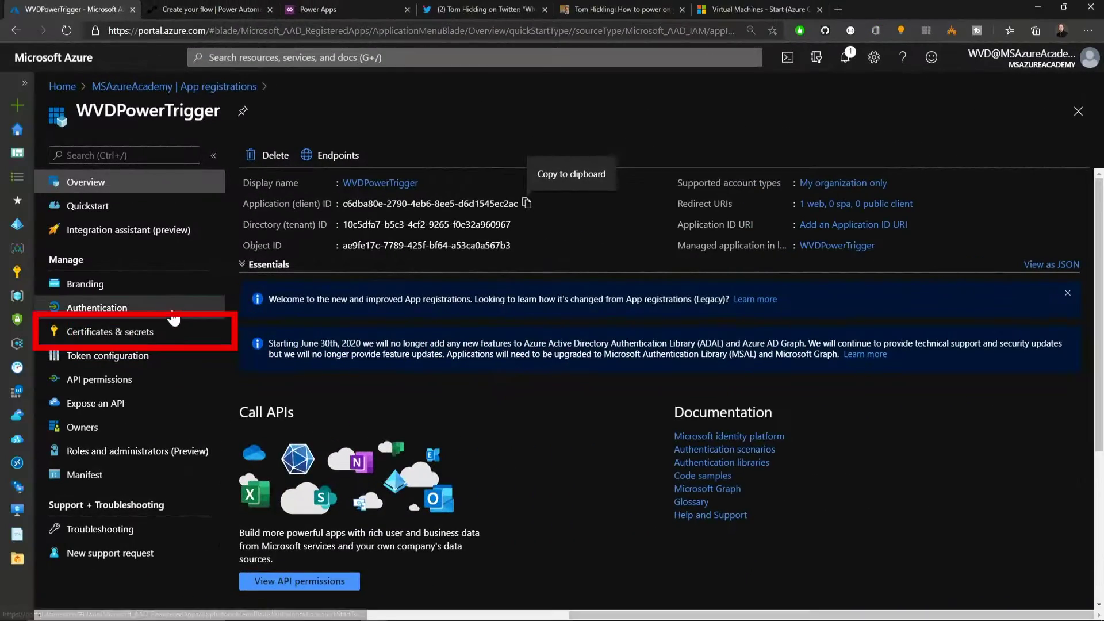
Step: Add a client secret to the WVDPowerTrigger app with the description WVDPowerTrigger, expiring in 1 year
left_click(138, 333)
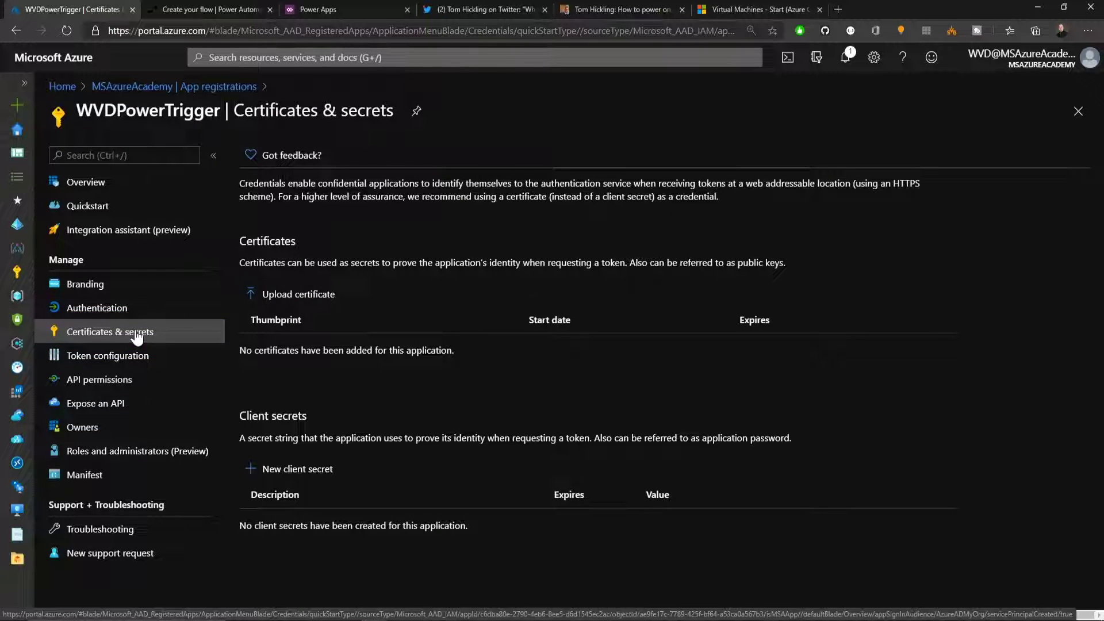
left_click(292, 478)
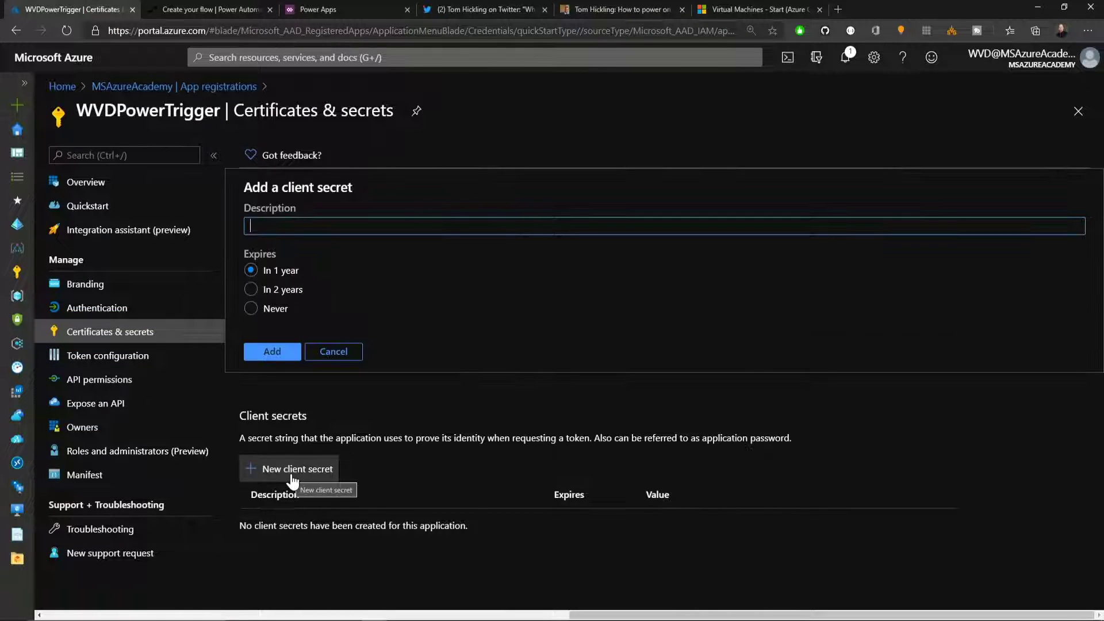
type("WVDPowerTrigger")
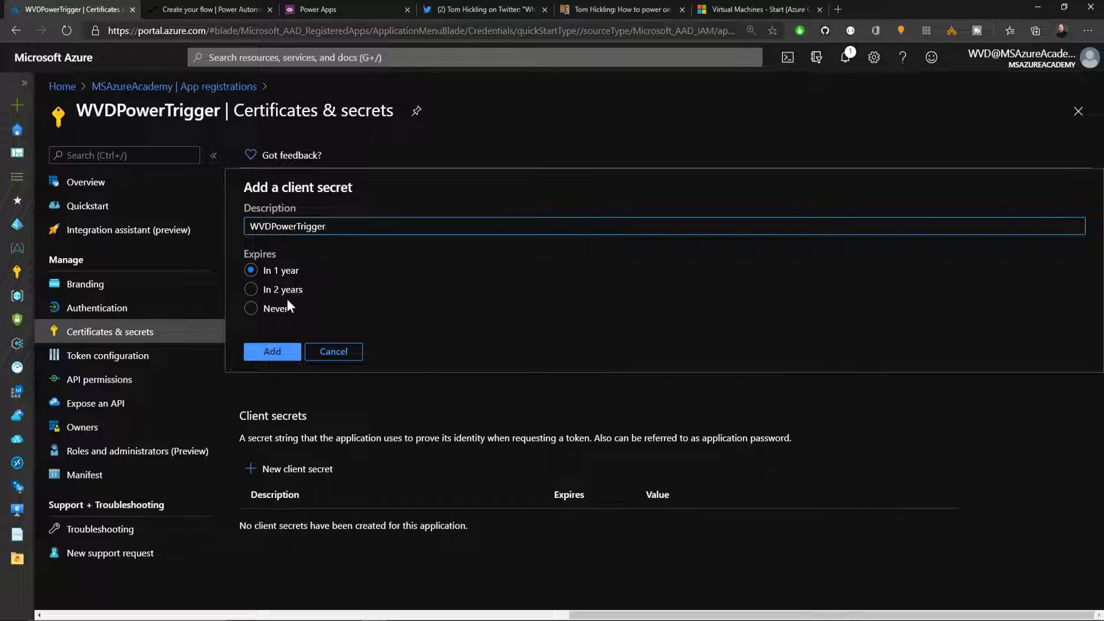
left_click(280, 353)
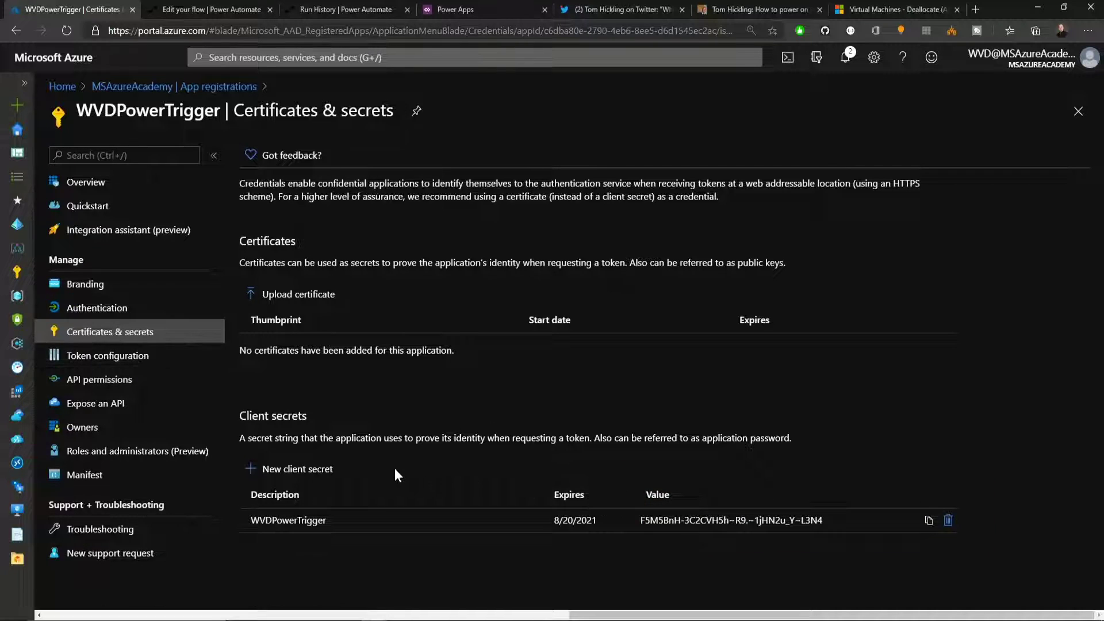
Step: Assign the Virtual Machine Contributor role on the MSAA-WVD resource group to the WVDPowerTrigger service principal
left_click(19, 299)
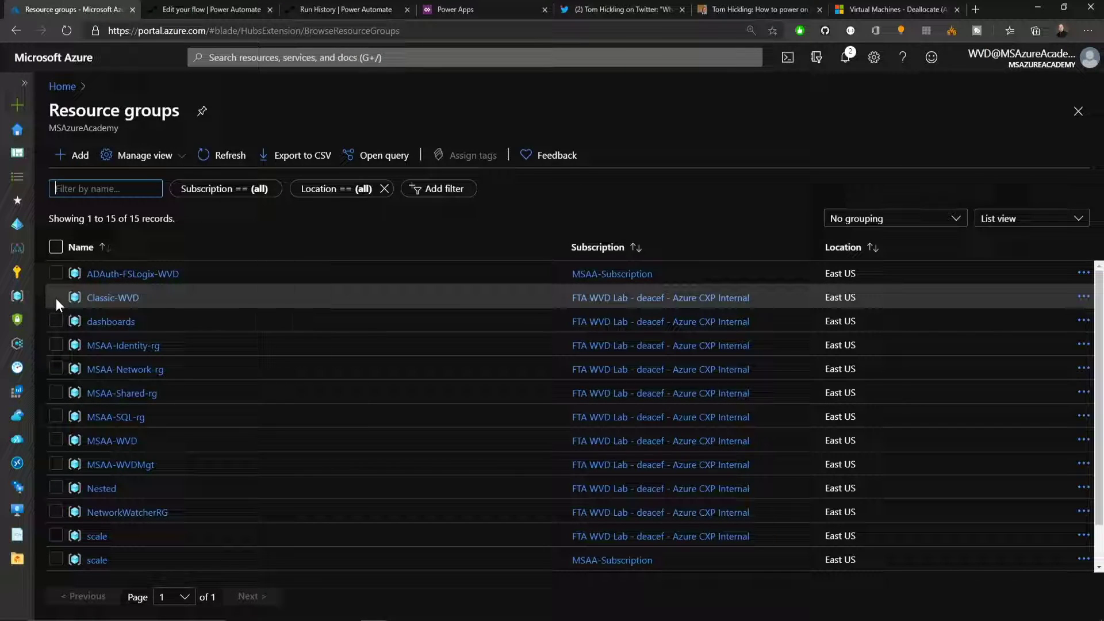
left_click(121, 440)
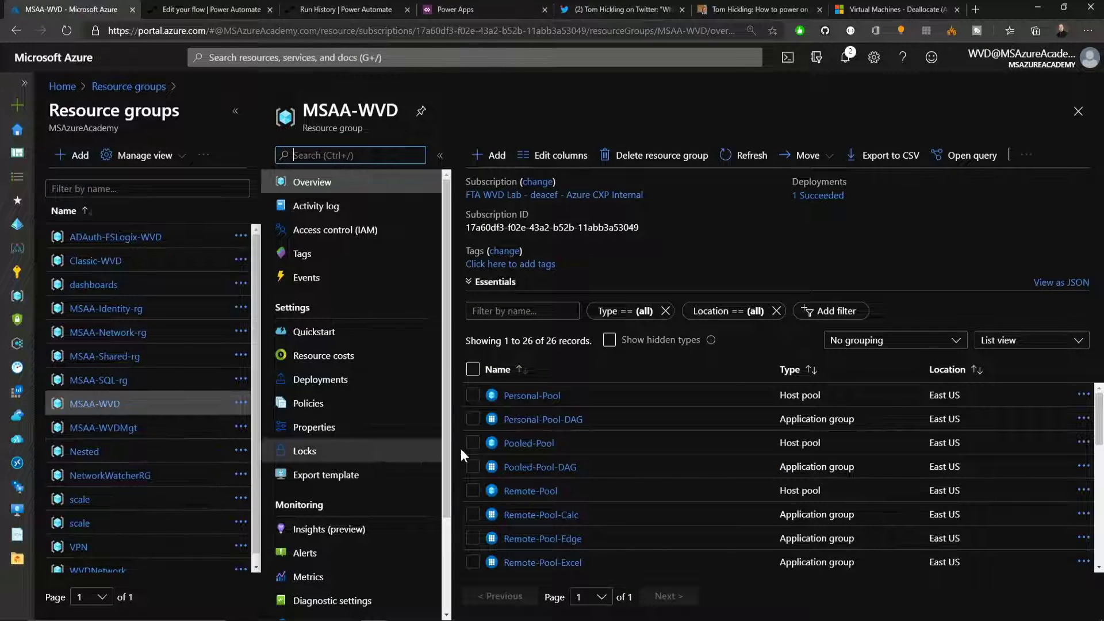
left_click(346, 231)
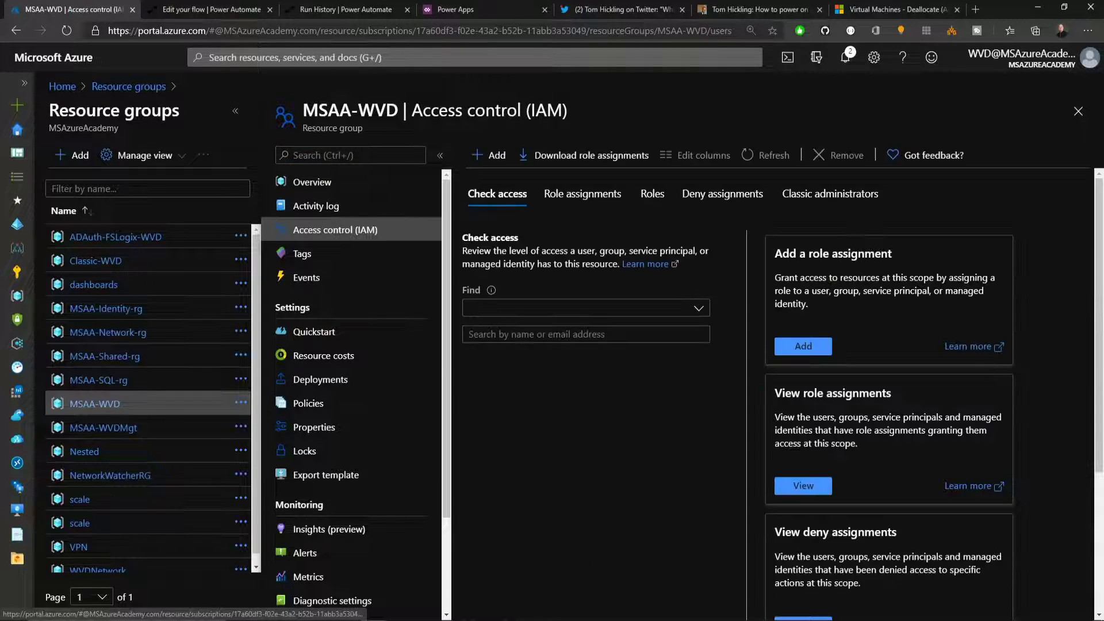
left_click(571, 197)
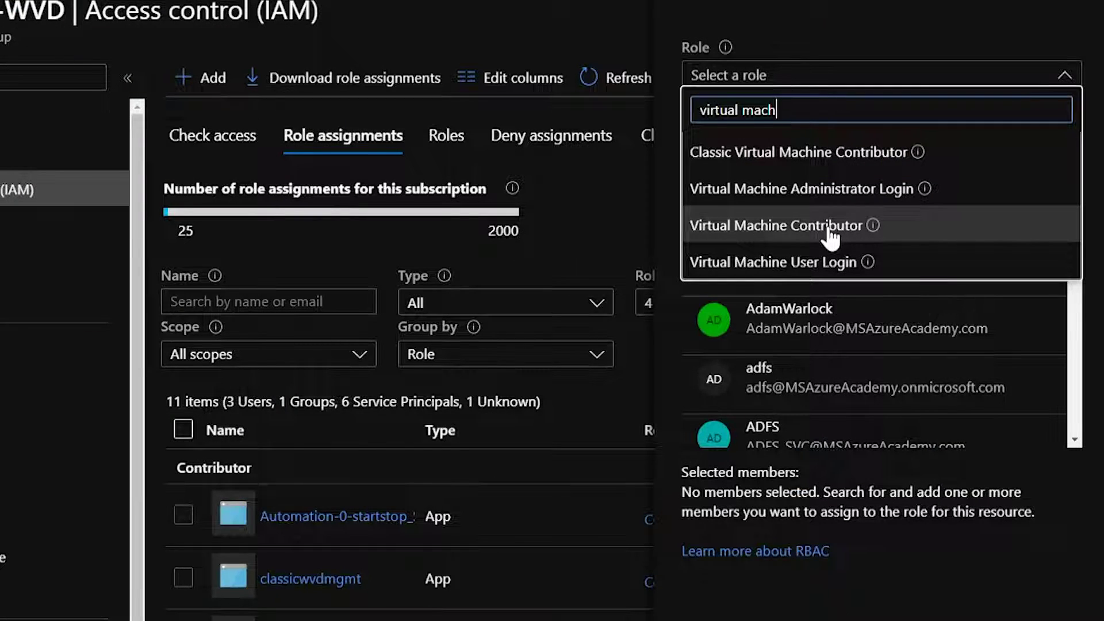
left_click(832, 227)
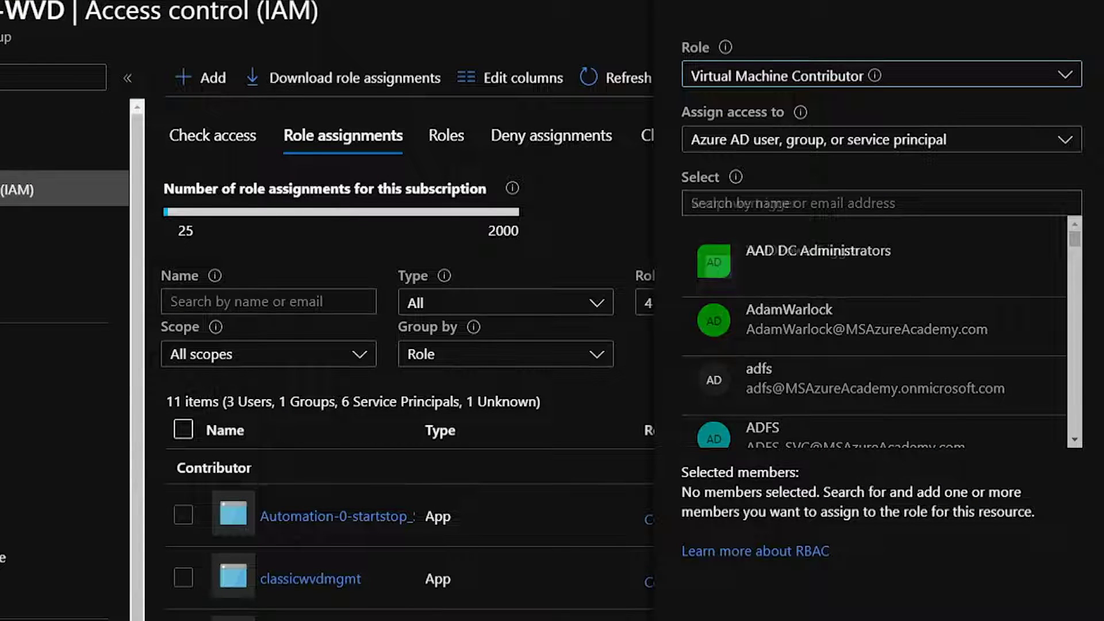
type("wvdpowertrigger")
left_click(783, 268)
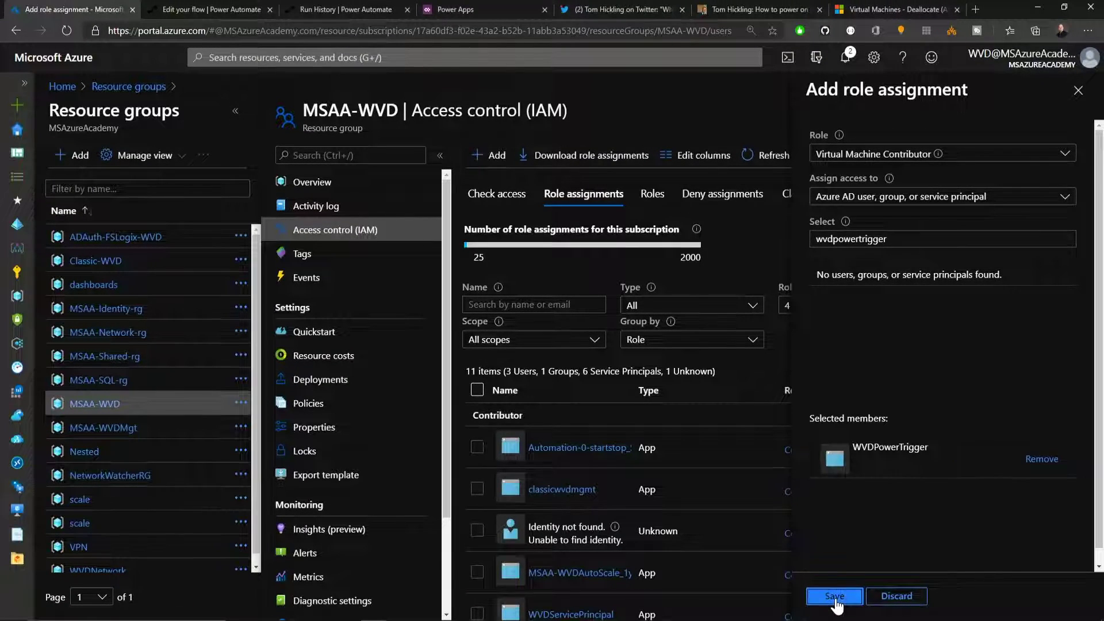
left_click(836, 593)
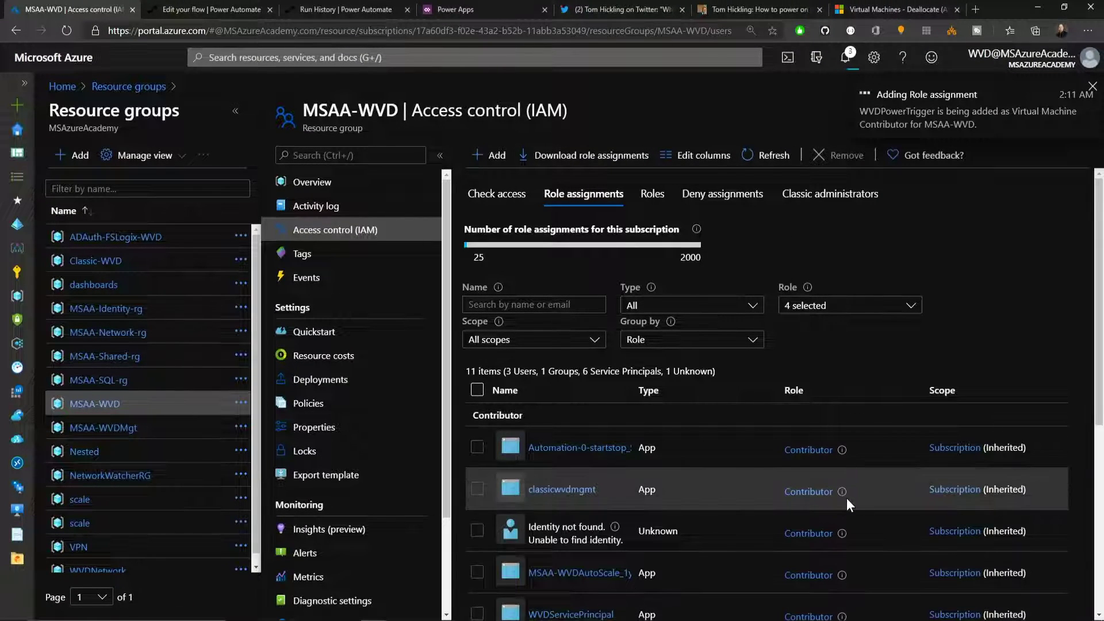
scroll(624, 574, "down", 5)
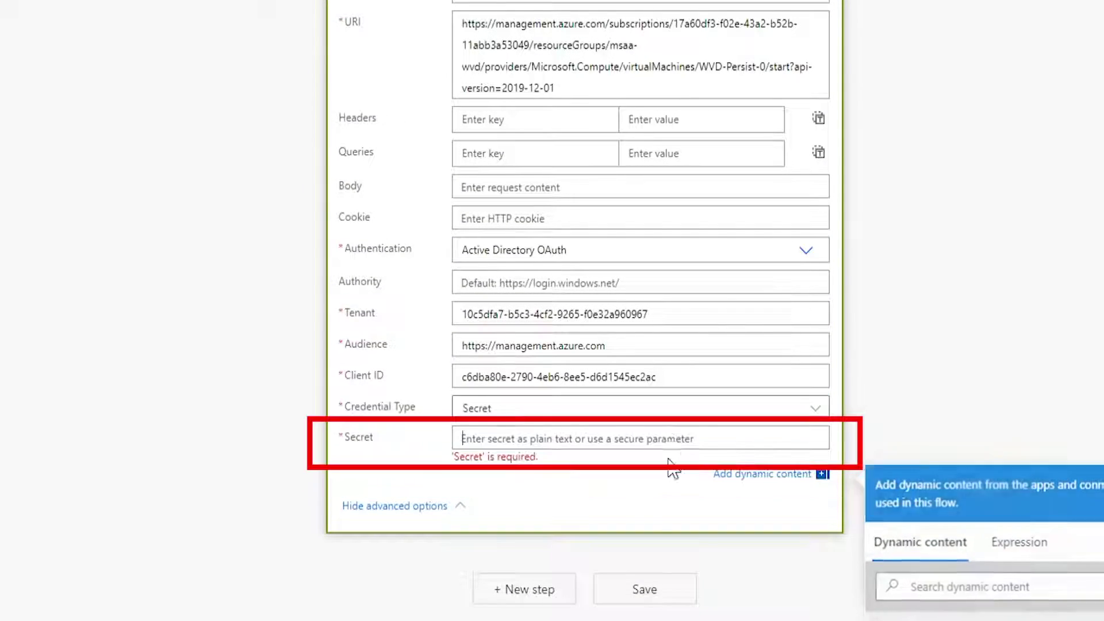
Step: Paste the app's client secret into the Secret of the flow's HTTP action and save the flow
key("ctrl+v")
left_click(645, 587)
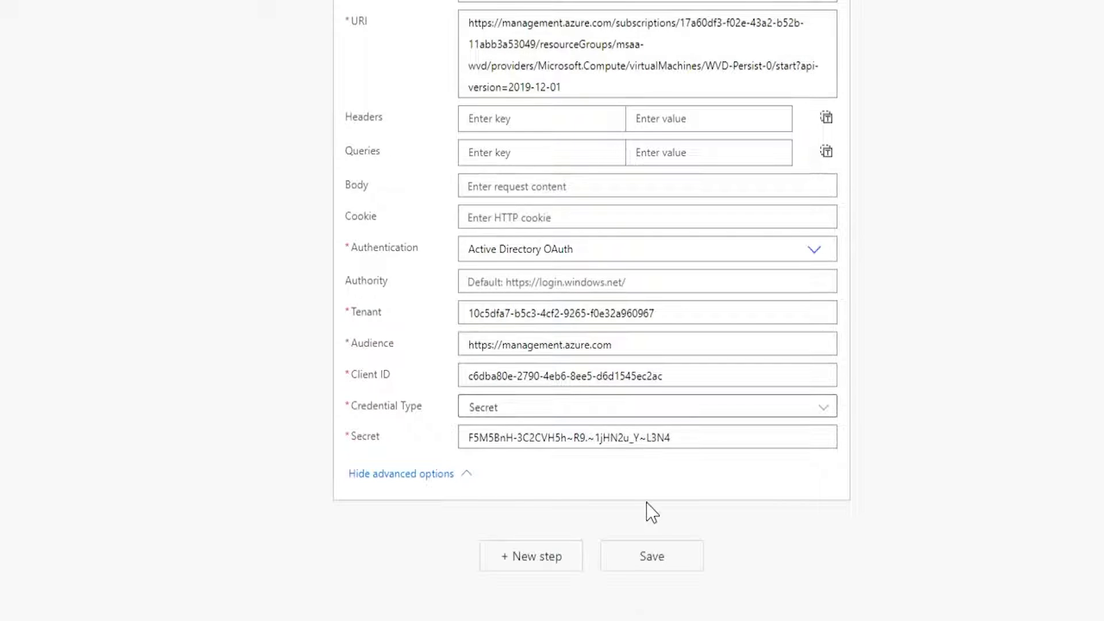
Step: Add the Mail connector's Send an email notification (V3) action after the HTTP action
left_click(545, 563)
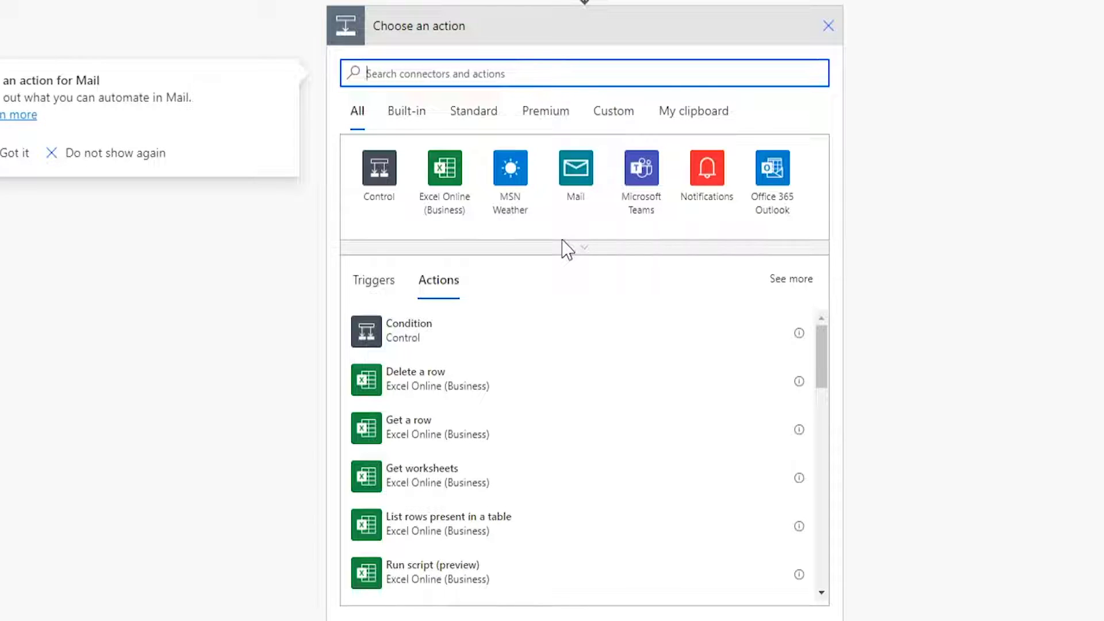
left_click(713, 182)
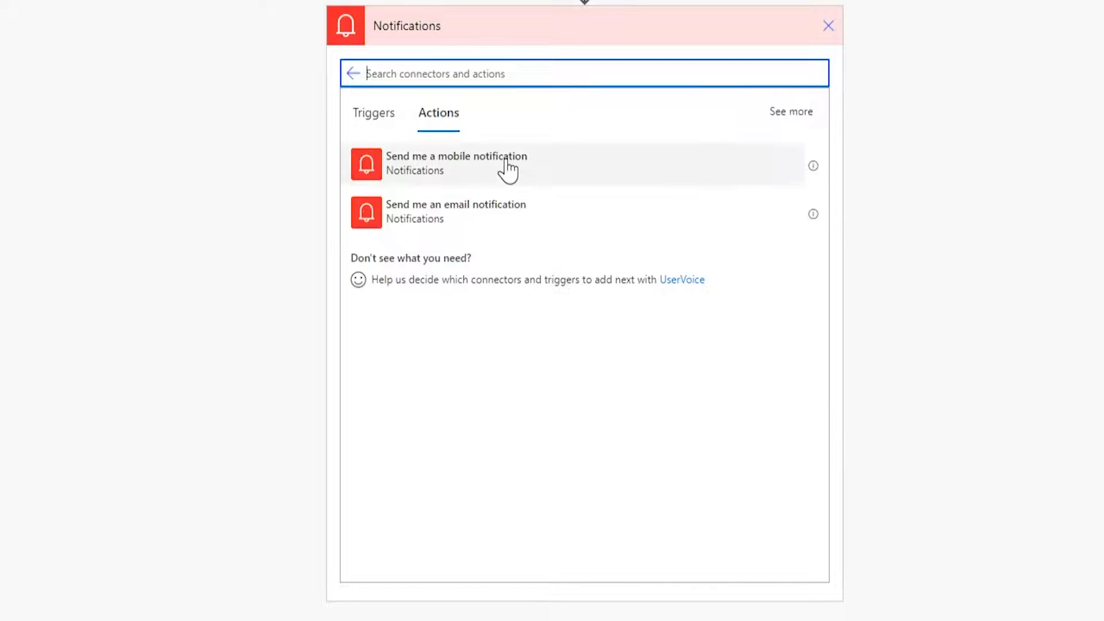
left_click(352, 75)
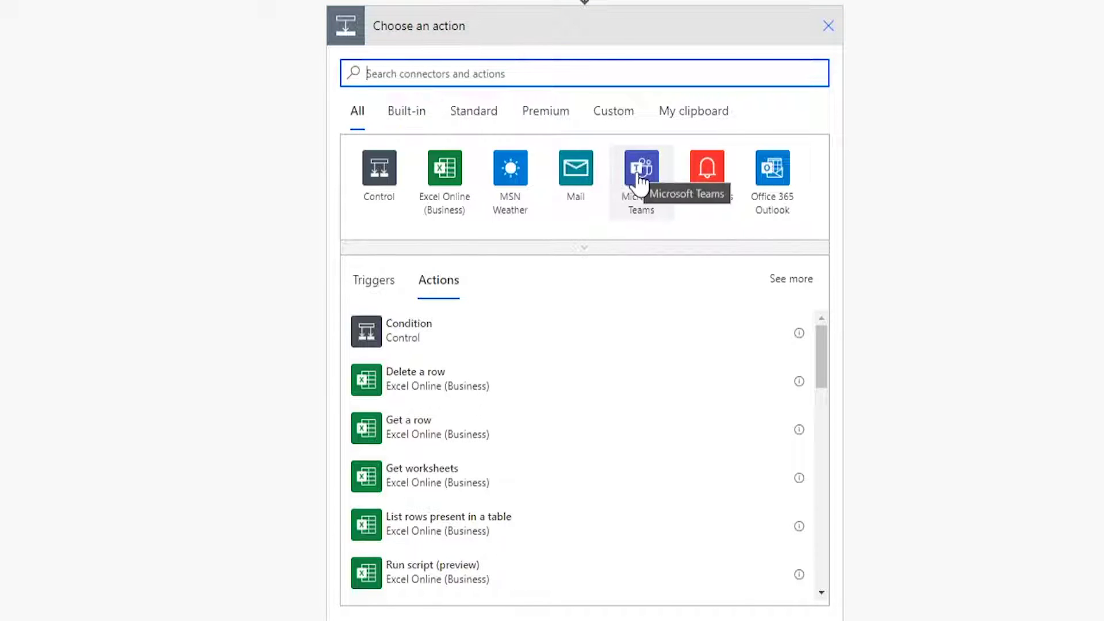
left_click(576, 168)
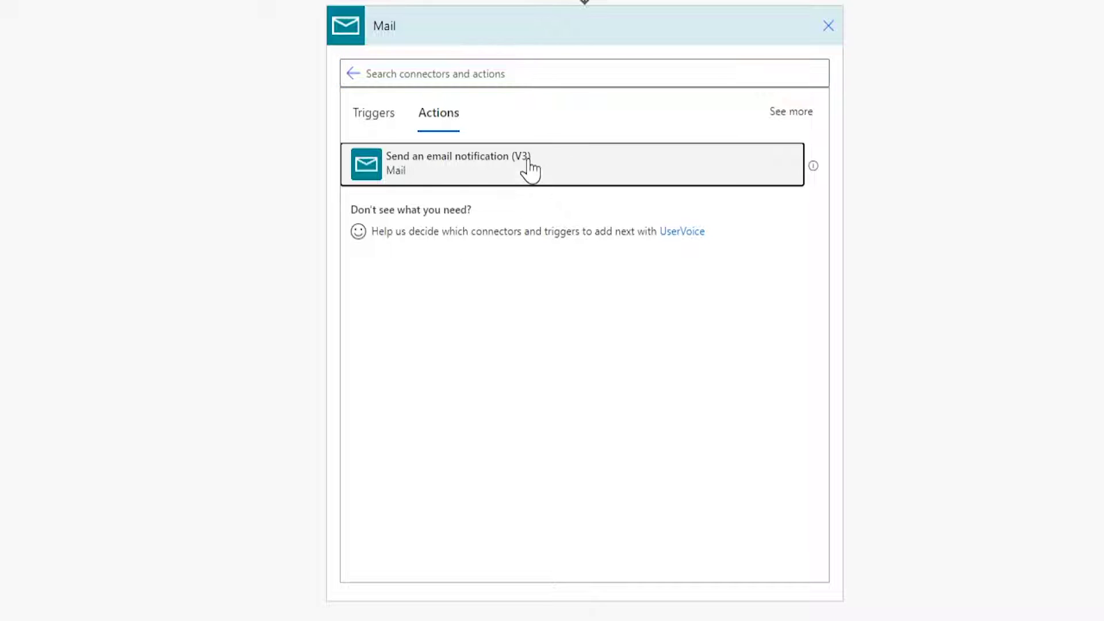
left_click(526, 165)
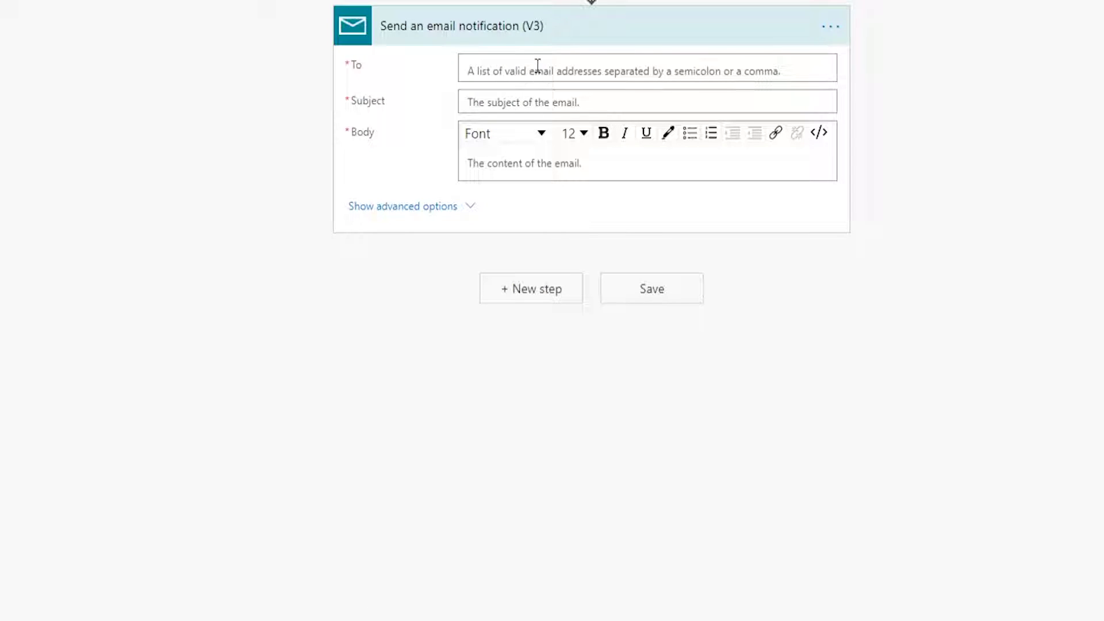
Step: Fill in the email's recipient, the subject "WVD Power On Complete" and the body "Your WVD VM POWER ON has completed and you can sign in."
key("ctrl+v")
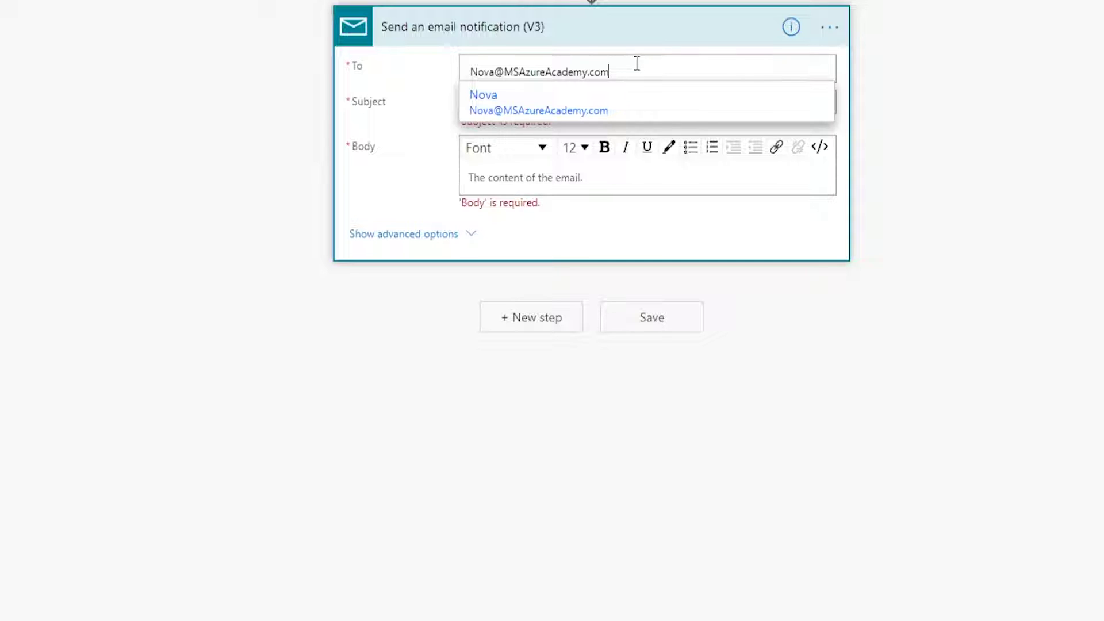
left_click(546, 112)
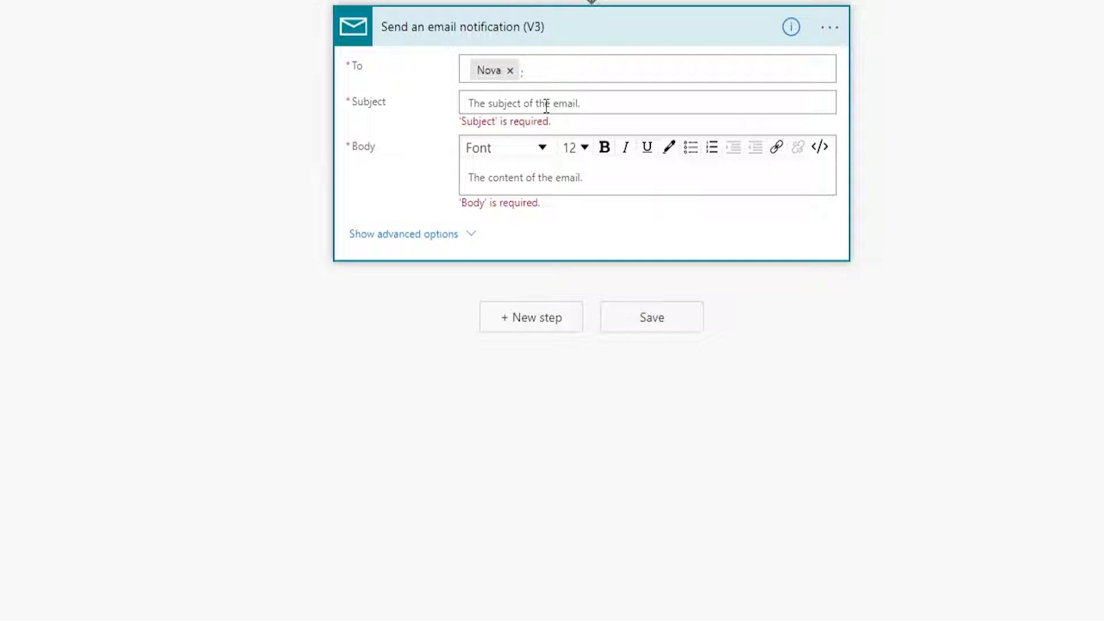
left_click(541, 105)
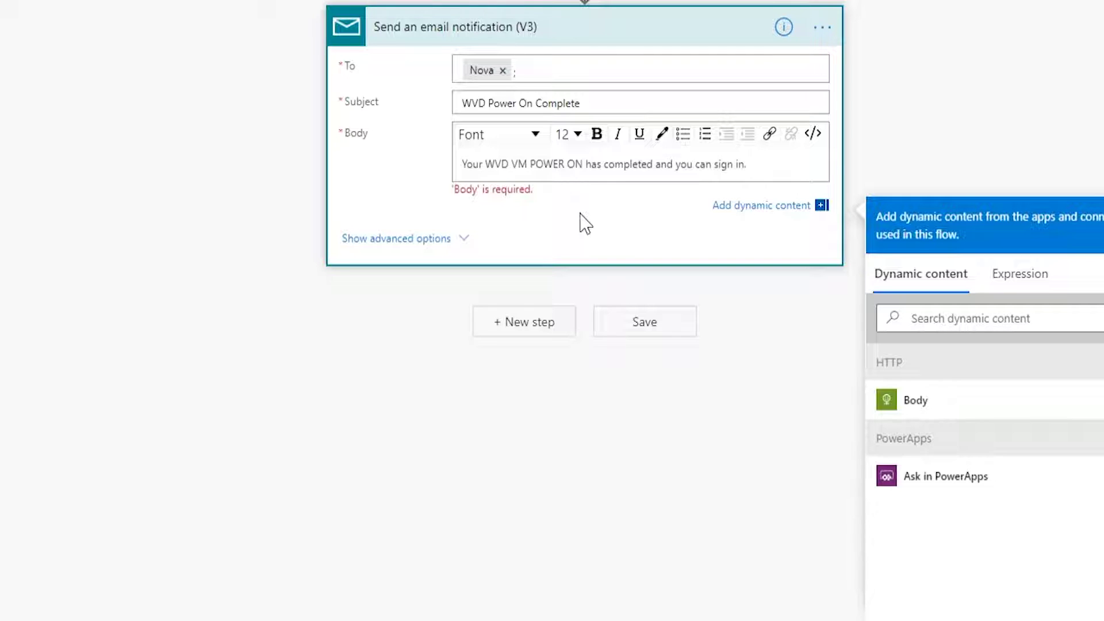
Step: Check the WVD Power ON flow for errors and warnings with the Flow checker, and save the flow
left_click(641, 323)
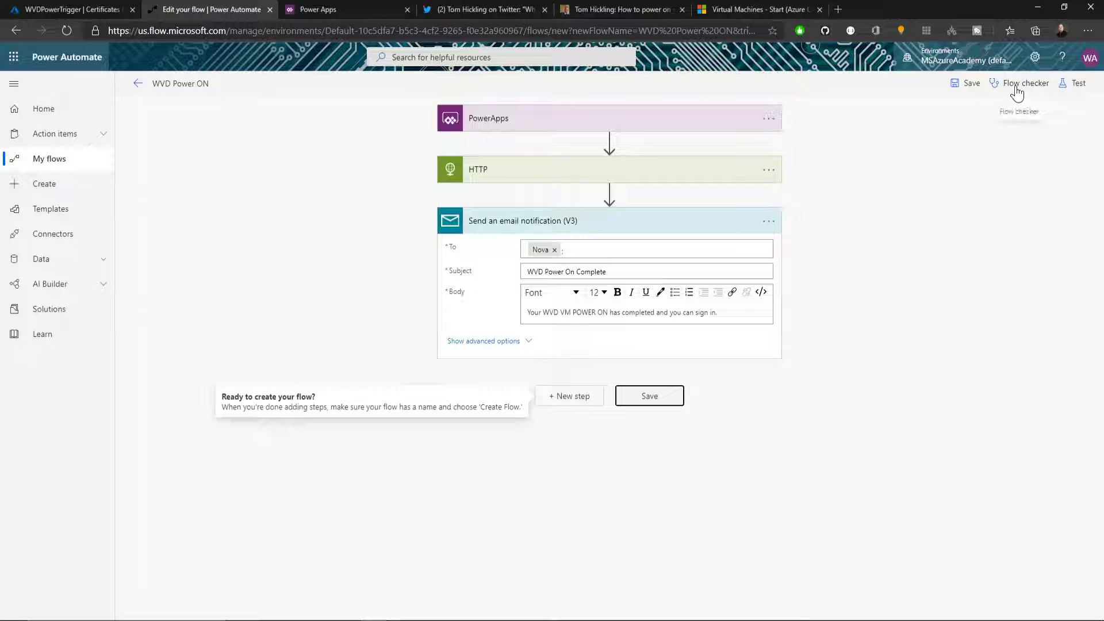
left_click(1014, 84)
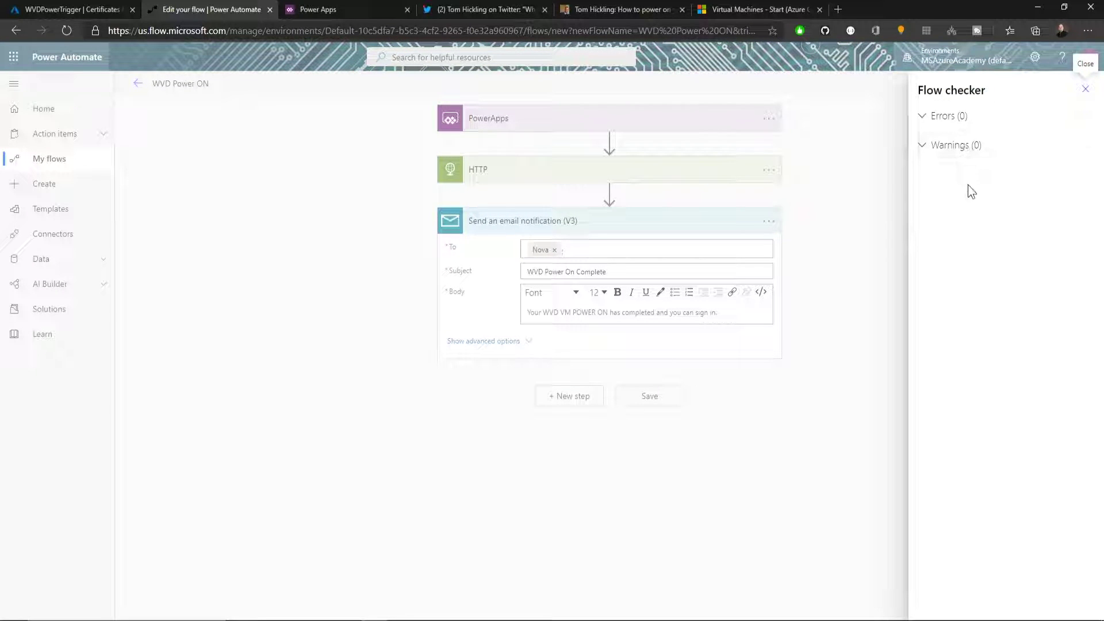
left_click(1085, 89)
left_click(965, 87)
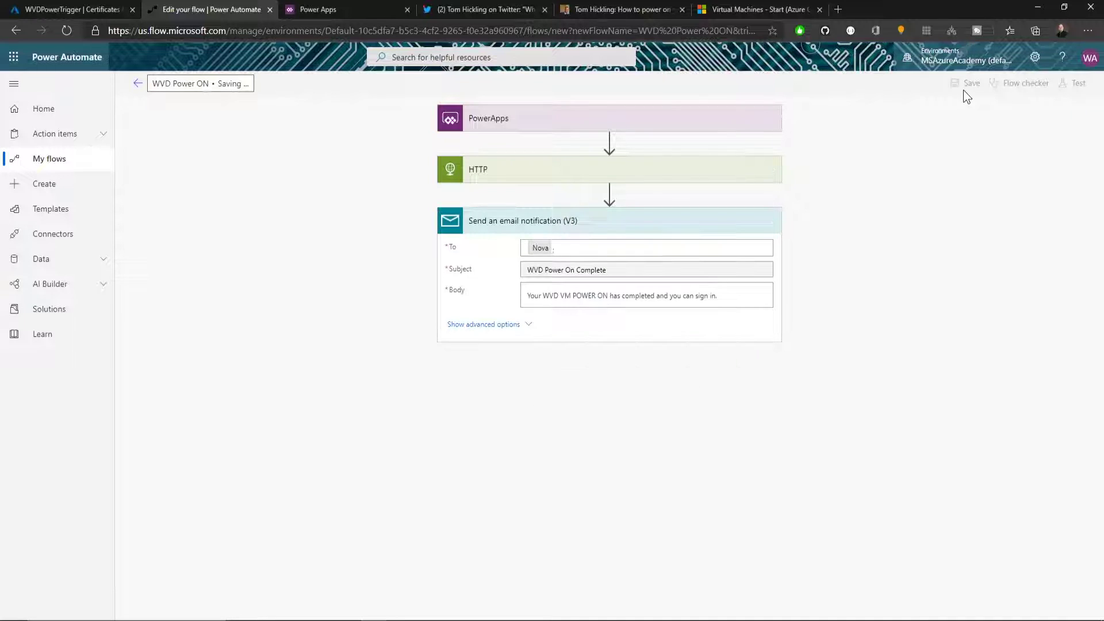
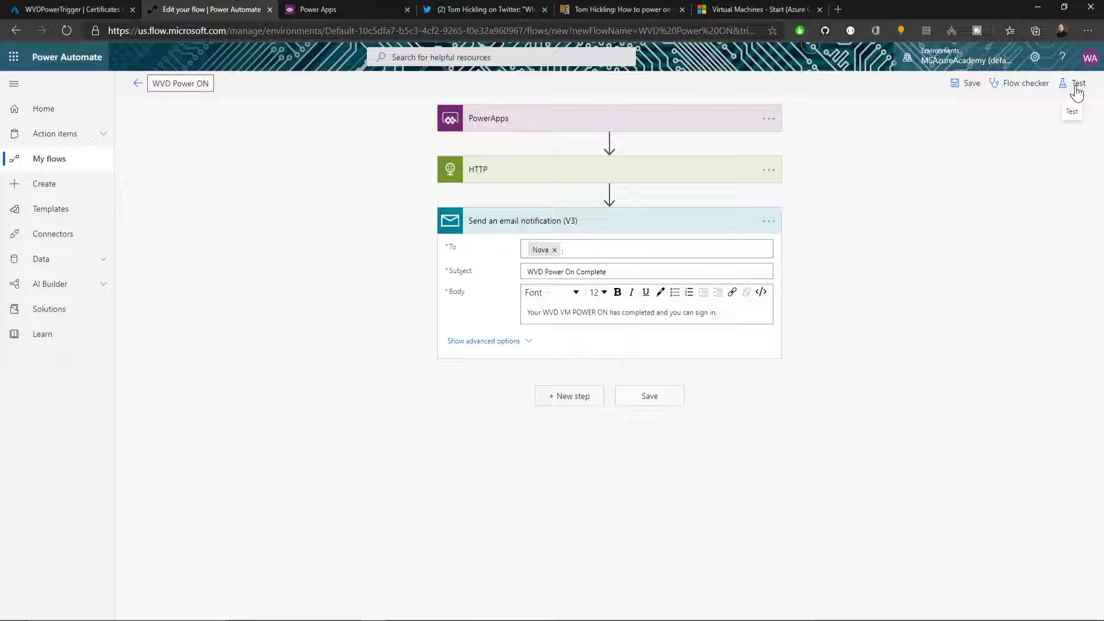
Step: Return to the flows list and create a blank instant flow named WVD Power OFF, triggered from PowerApps
left_click(138, 83)
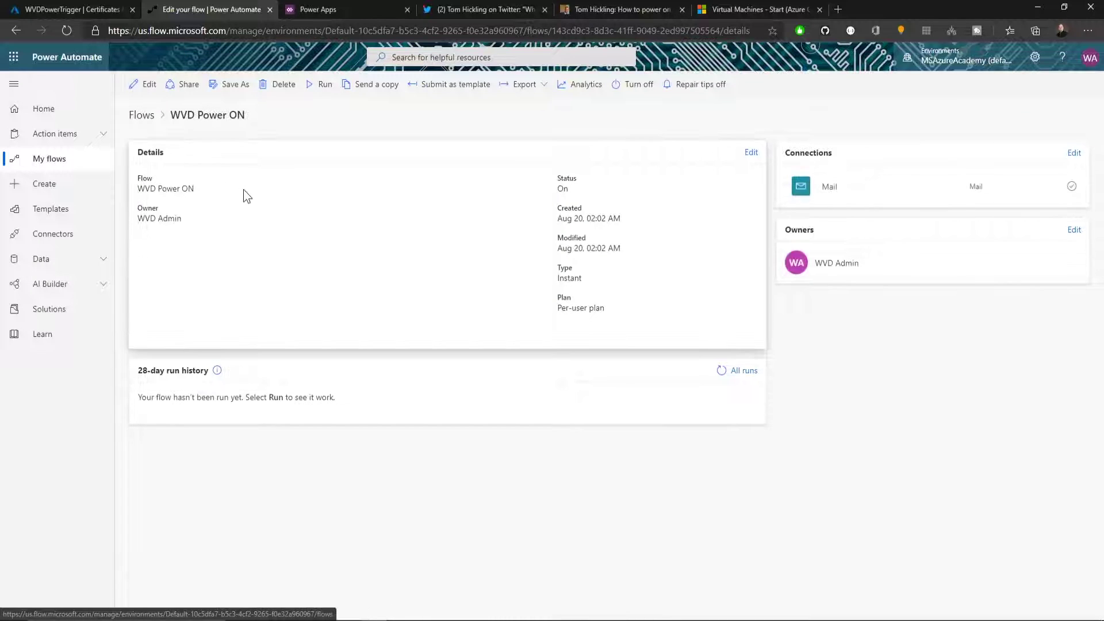
left_click(142, 118)
left_click(161, 85)
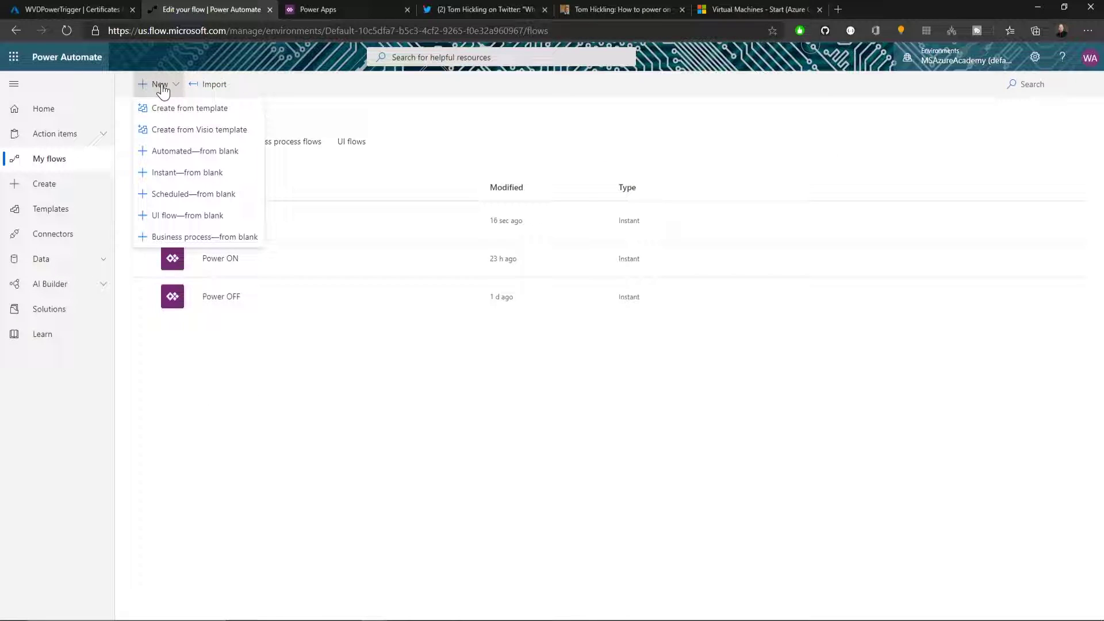
left_click(211, 179)
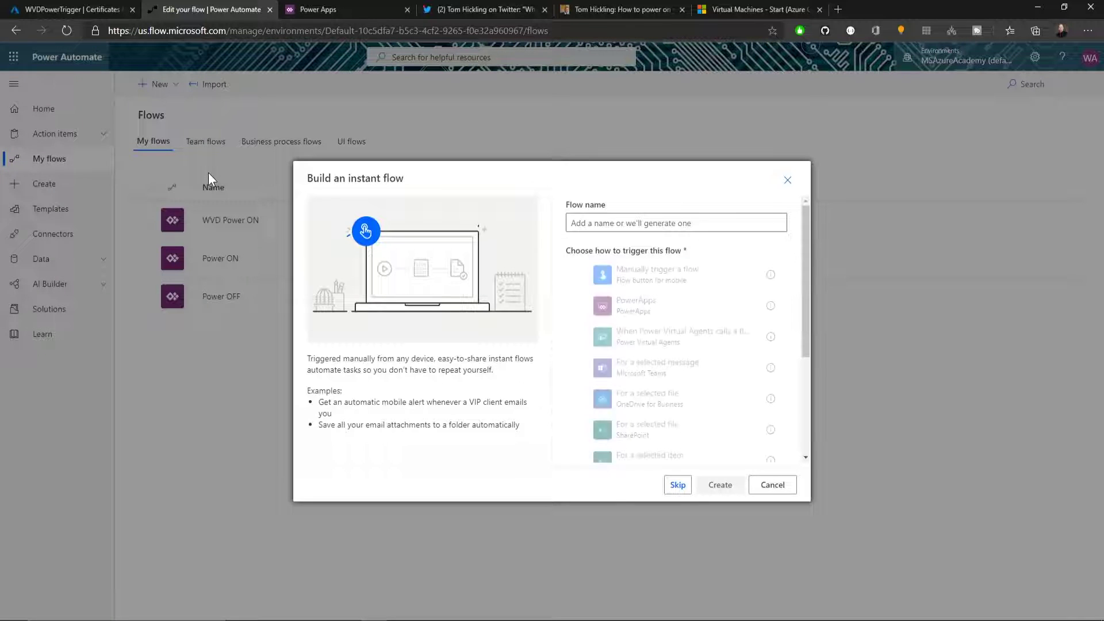
left_click(594, 223)
type("WVD Power OFF")
left_click(584, 309)
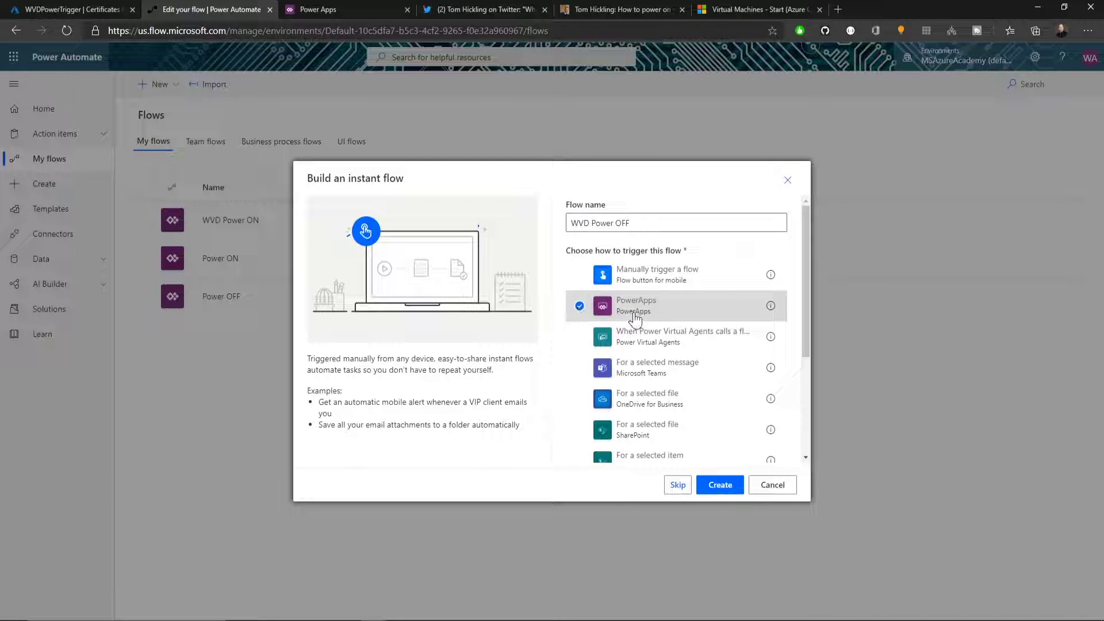
left_click(720, 486)
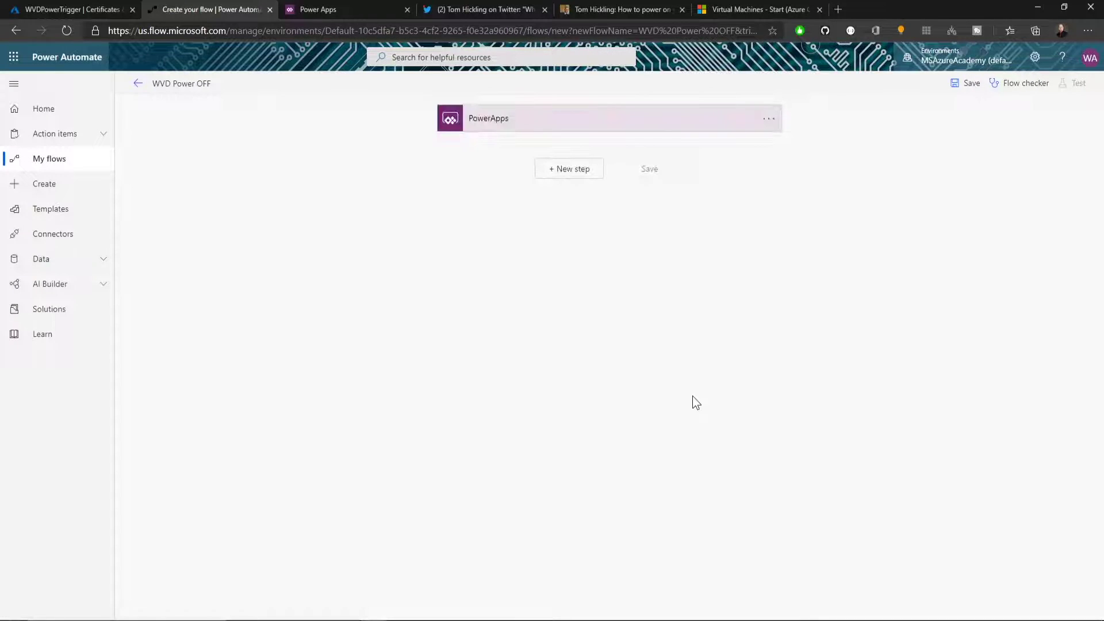
Step: Add an HTTP action after the PowerApps trigger and set its method to POST
left_click(575, 172)
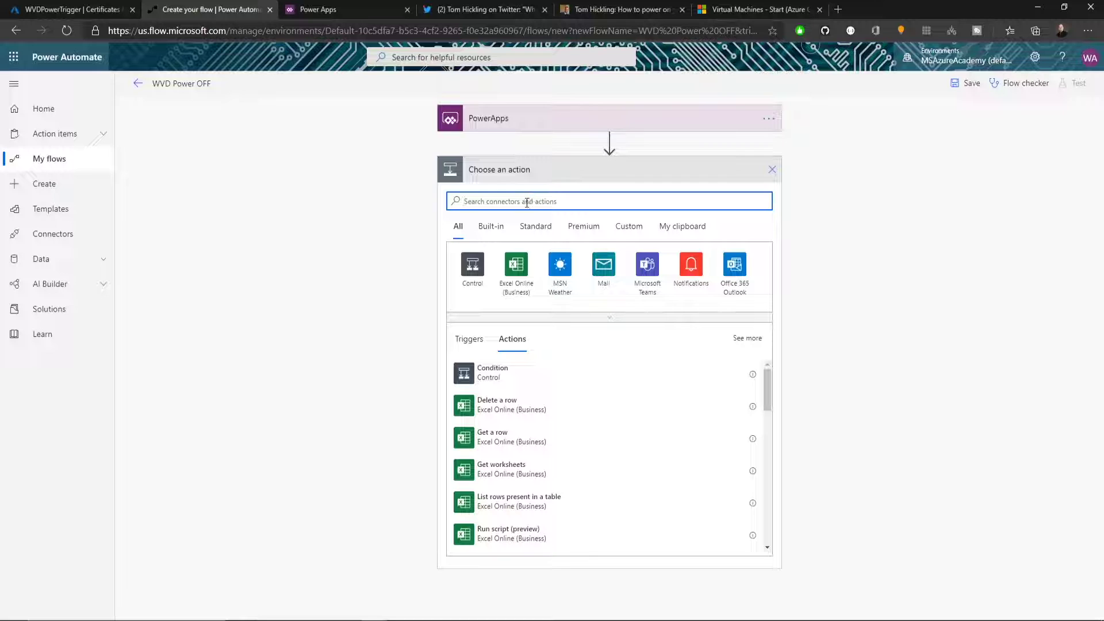
type("http")
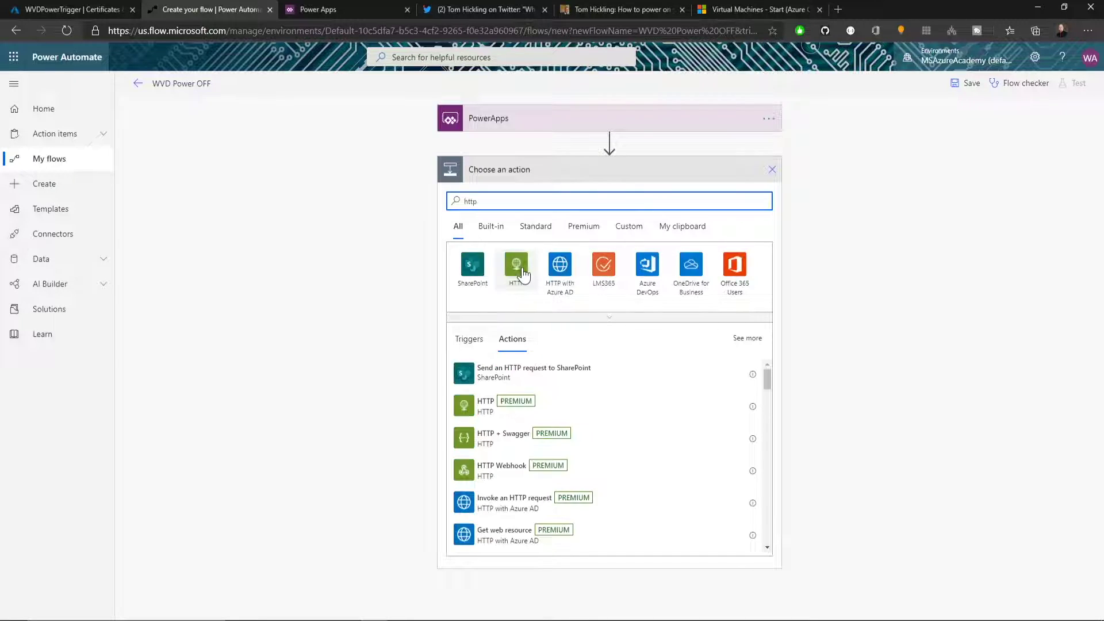
left_click(475, 414)
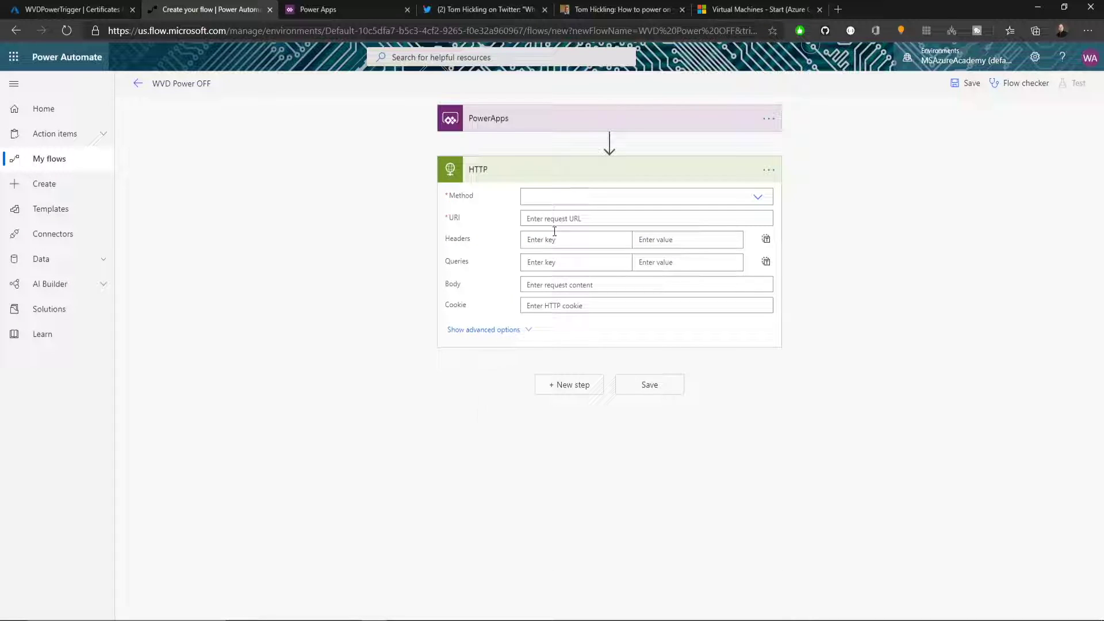
left_click(555, 200)
left_click(537, 248)
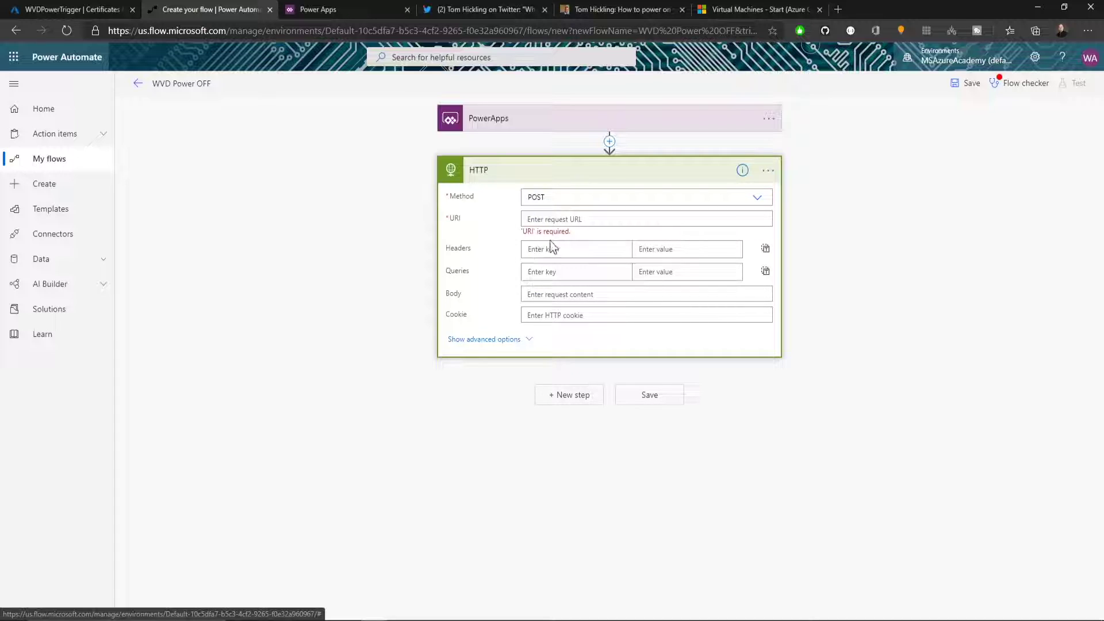
Step: Open the Deallocate operation's reference page in the Azure REST API documentation for virtual machines
left_click(588, 219)
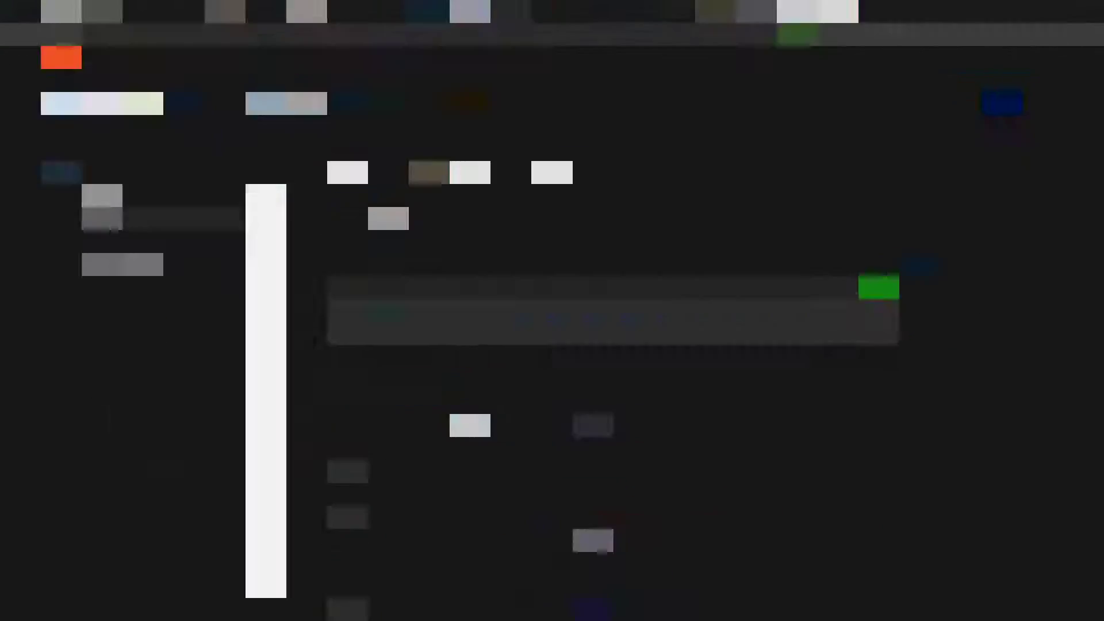
key("alt+Left")
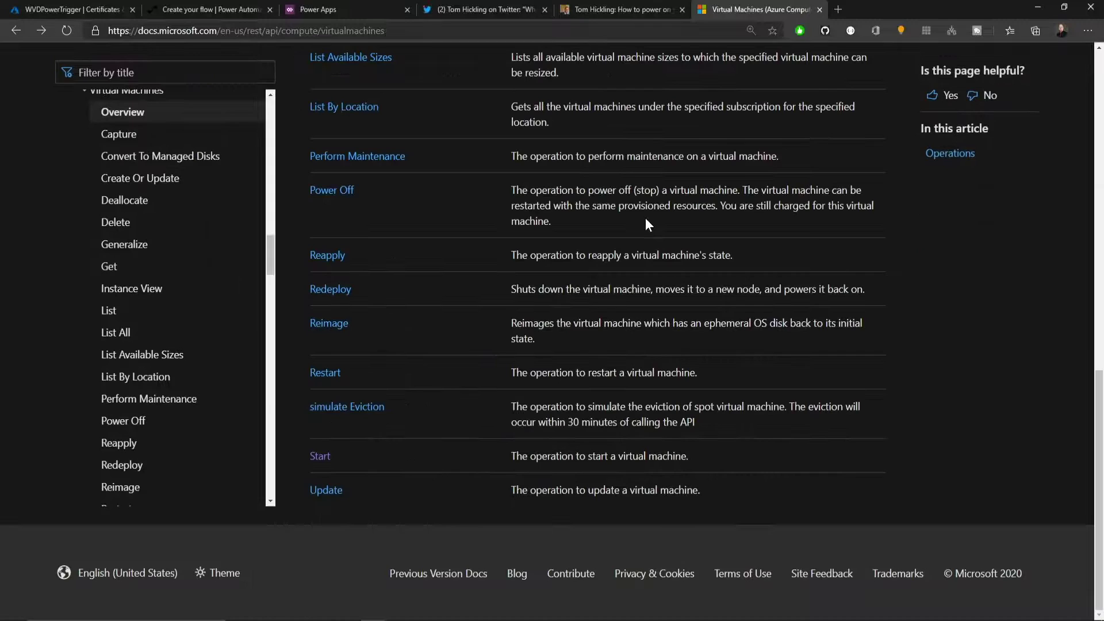
scroll(435, 278, "up", 1)
scroll(434, 278, "up", 10)
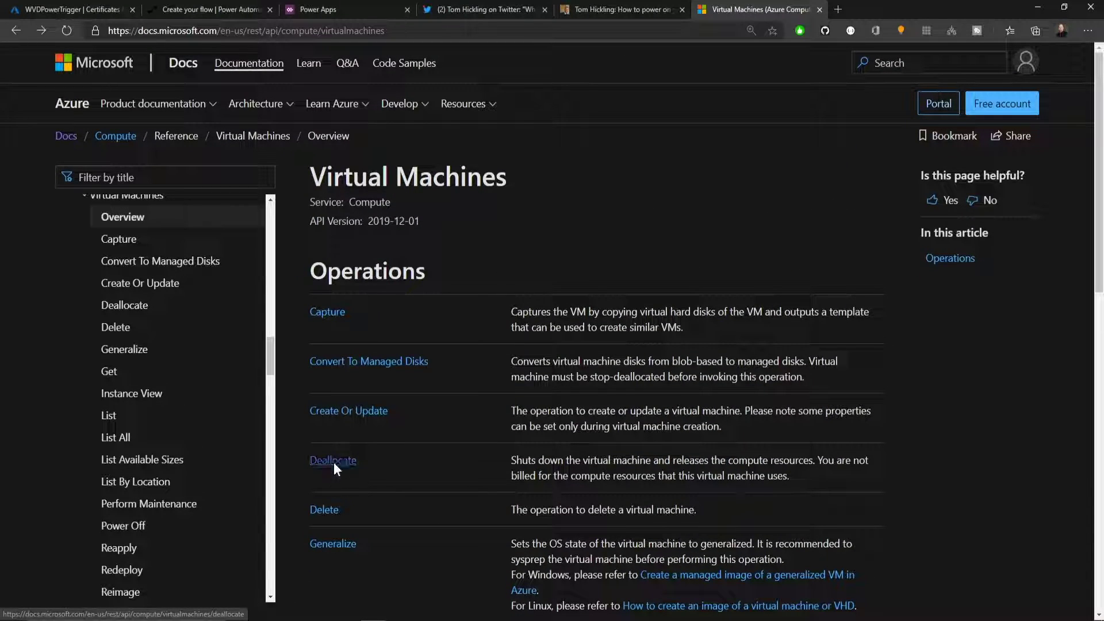
left_click(333, 463)
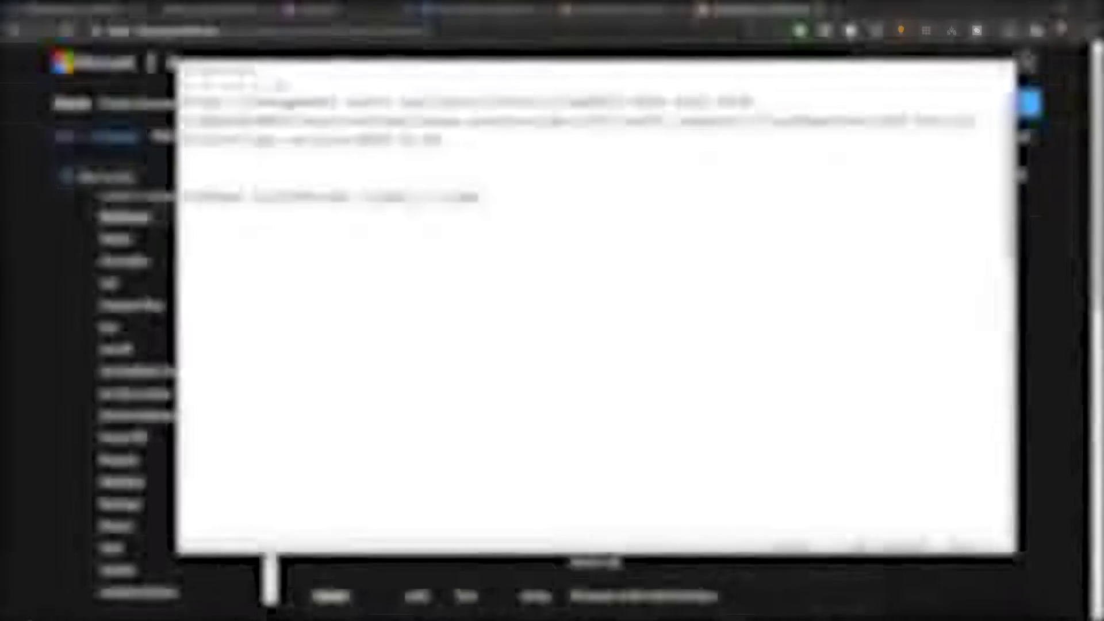
Step: Write the deallocate request URL in the Notepad notes with the subscription ID, resource group msaa-wvd, VM WVD-Persist-0 and api-version 2019-12-01
key("Return")
key("Return")
key("Return")
key("Return")
type("POST https://management.azure.com/subscriptions/{subscriptionId}/resourceGroups/{resourceGroupName}/providers/Microsoft.Compute/virtualMachines/{vmName}/deallocate?api-version=2019-12-01")
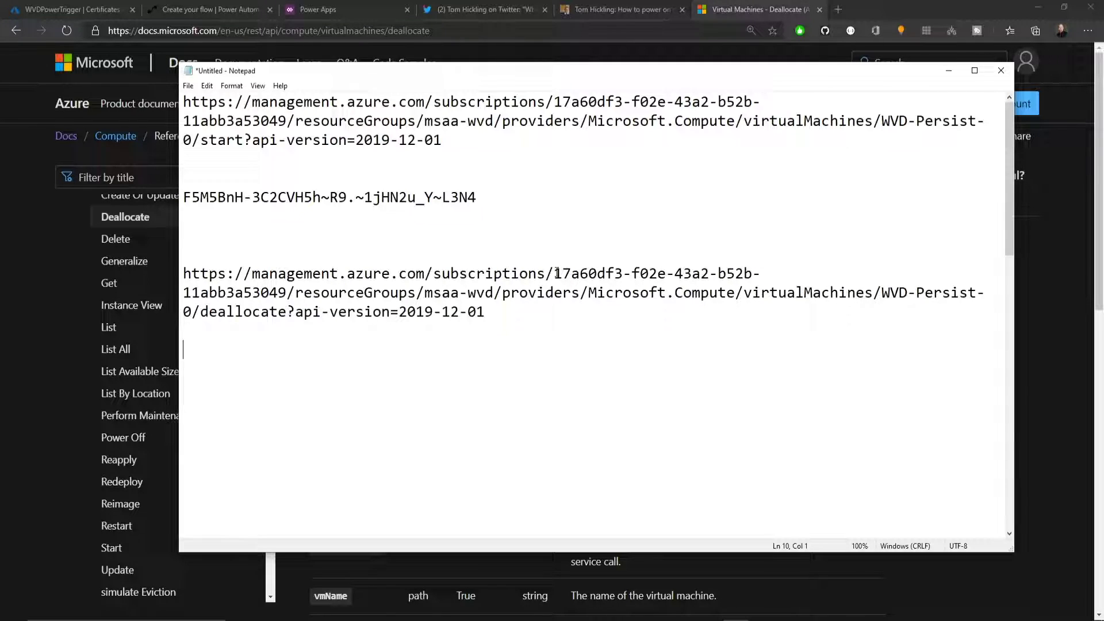
left_click_drag(555, 273, 286, 292)
left_click_drag(424, 293, 497, 293)
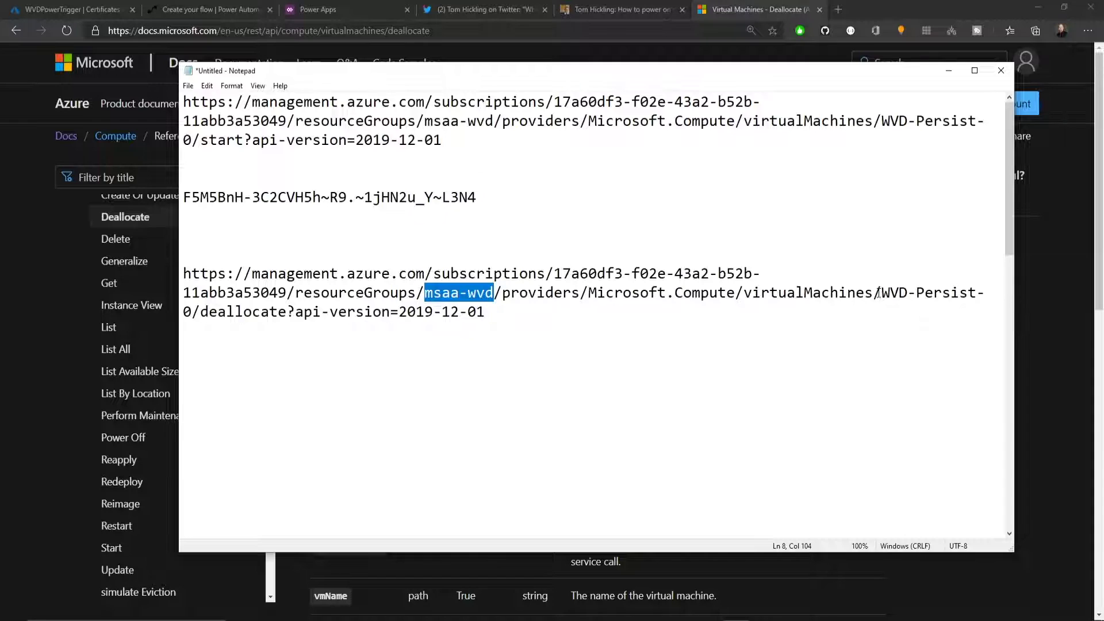
left_click_drag(880, 293, 286, 304)
left_click(227, 342)
left_click(304, 337)
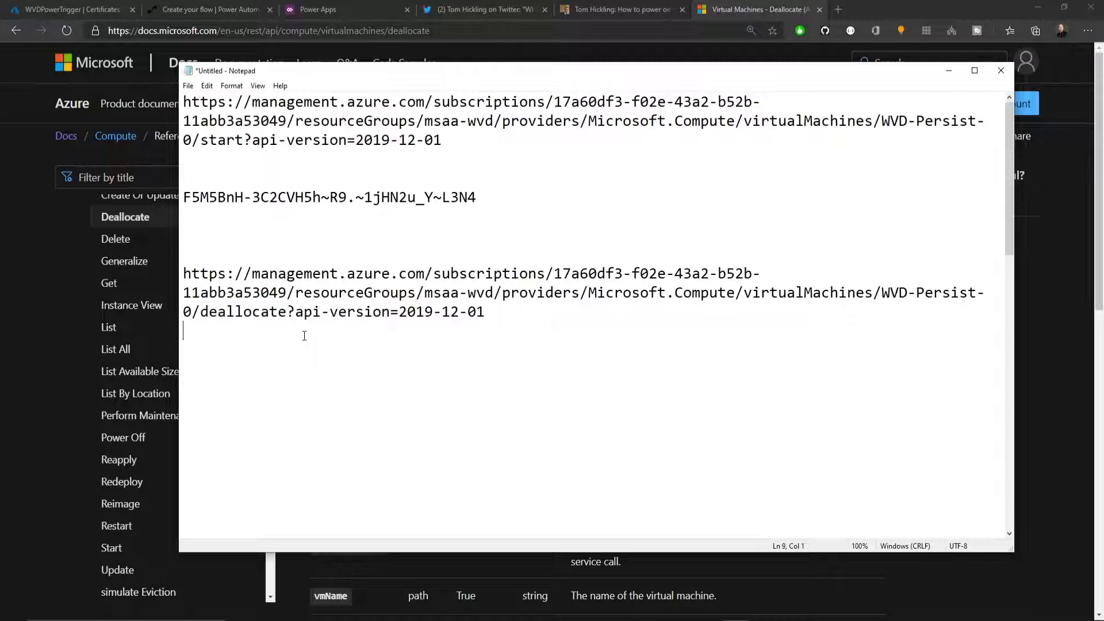
Step: Copy the deallocate request URL from Notepad into the HTTP action's URI in the WVD Power OFF flow
left_click_drag(300, 320, 148, 278)
key("ctrl+c")
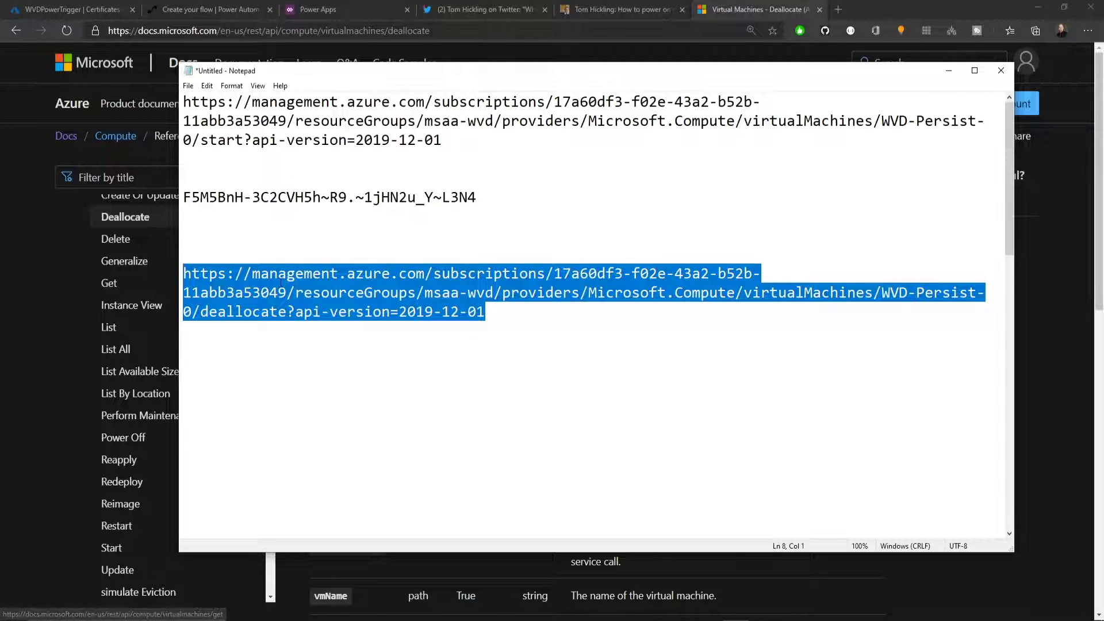
left_click(237, 5)
key("ctrl+v")
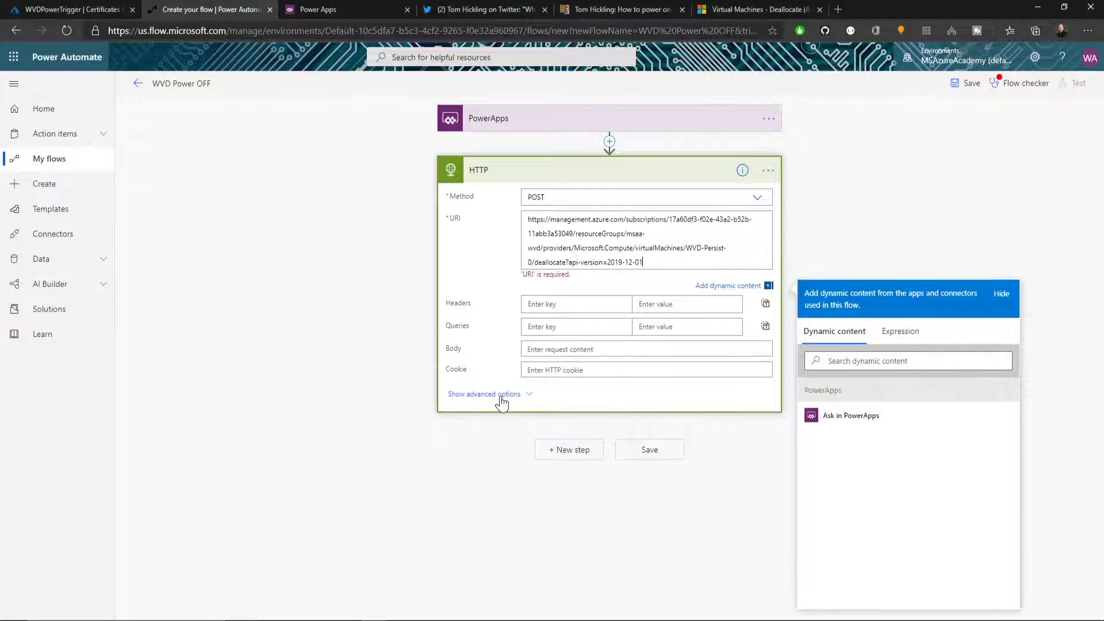
Step: Show the HTTP action's advanced options and set its authentication to Active Directory OAuth
left_click(500, 393)
left_click(562, 372)
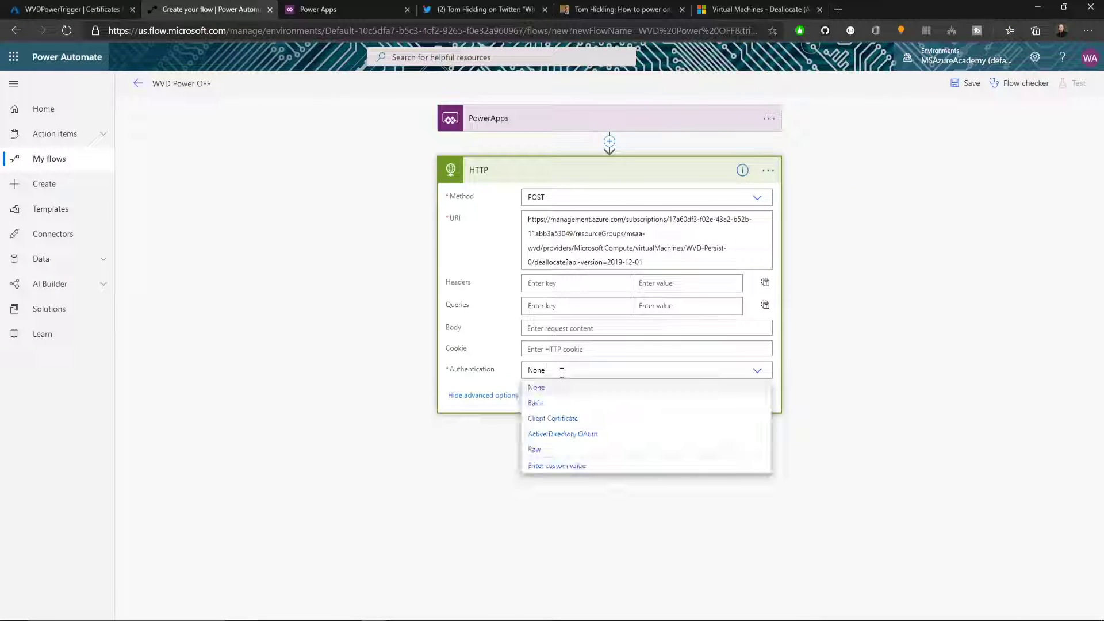
left_click(594, 440)
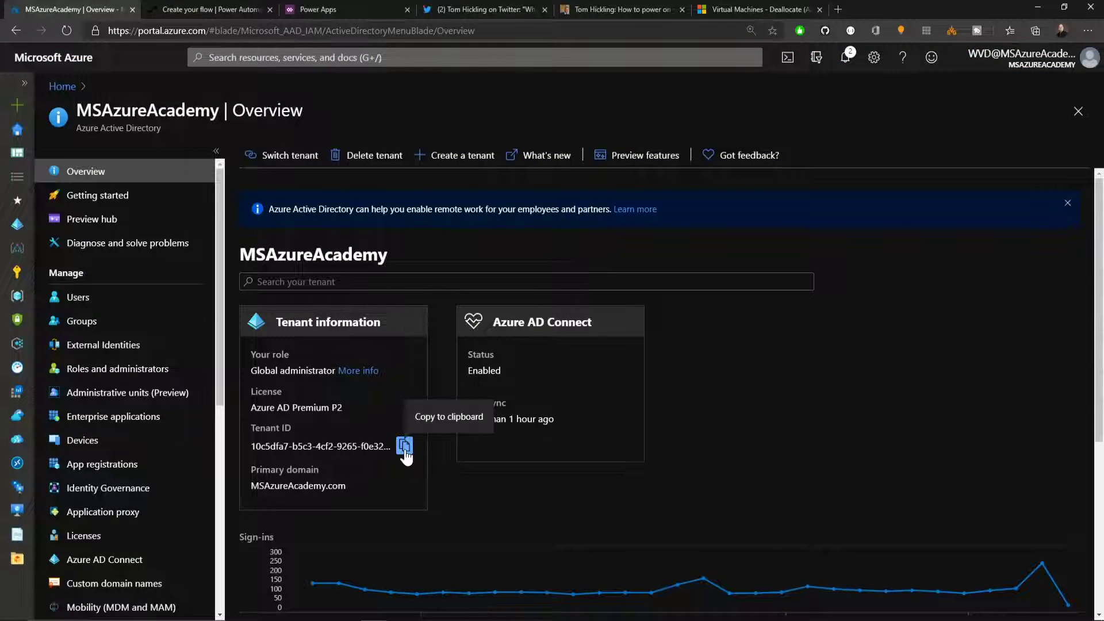
left_click(404, 446)
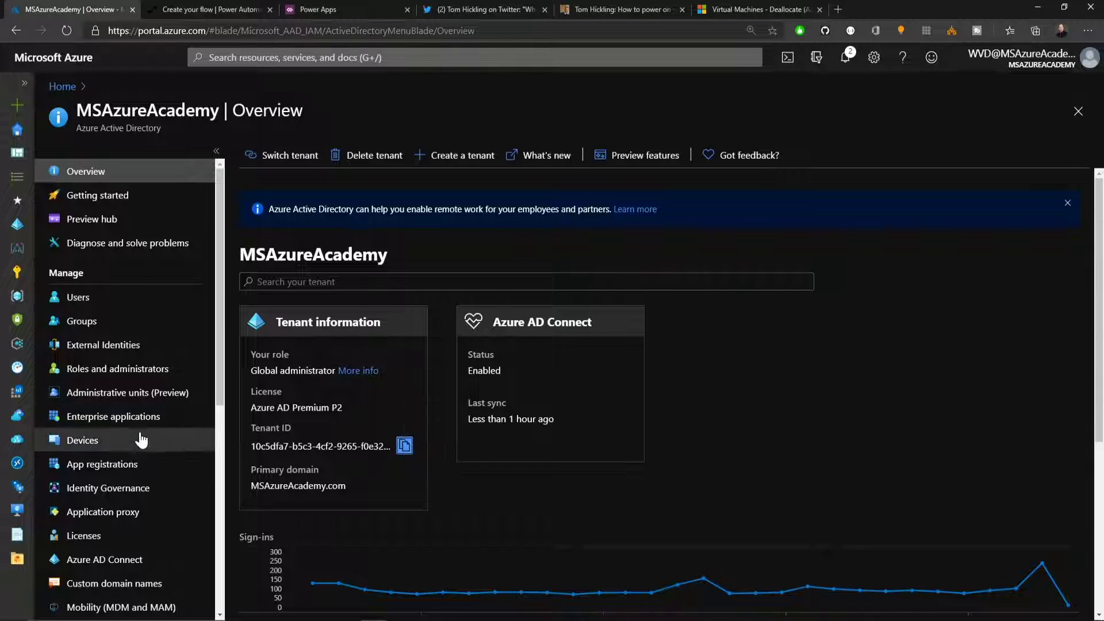
left_click(97, 464)
left_click(311, 408)
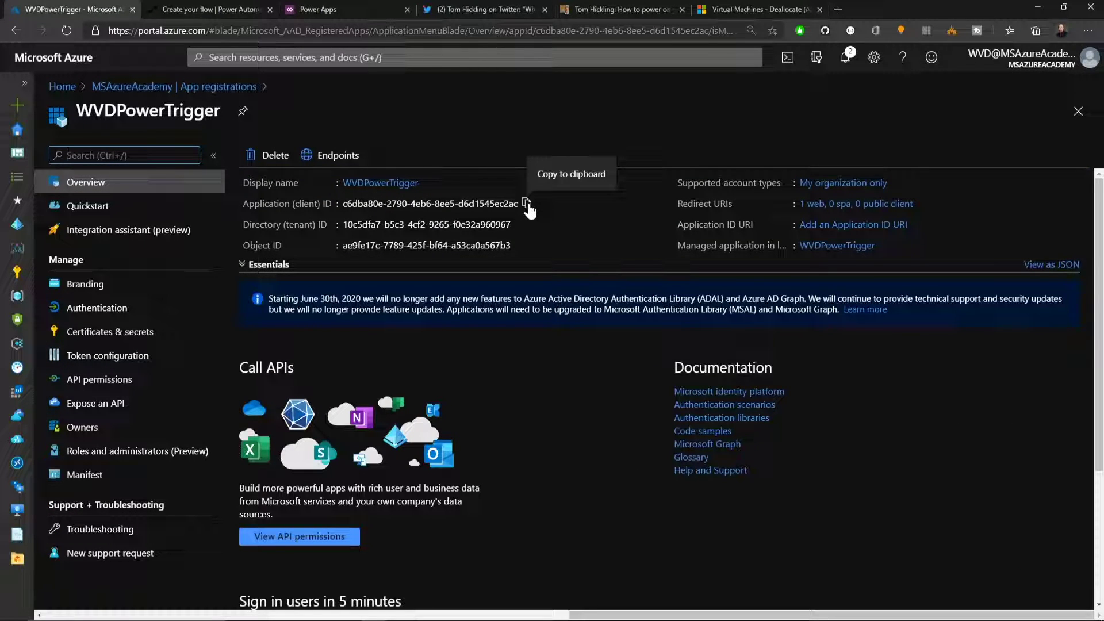
left_click(527, 205)
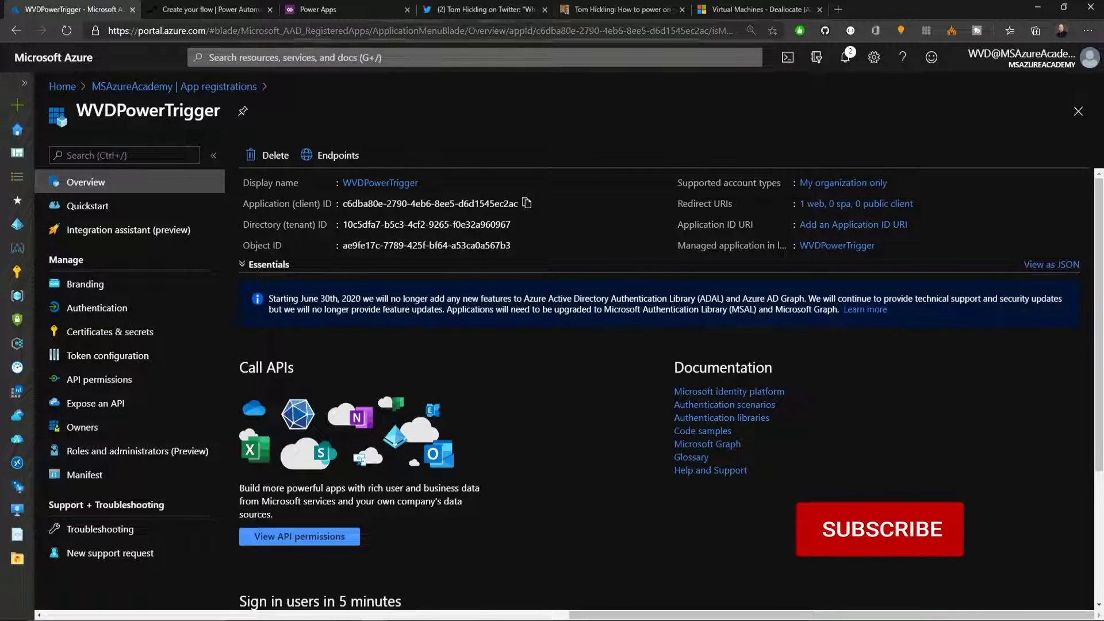
left_click(218, 7)
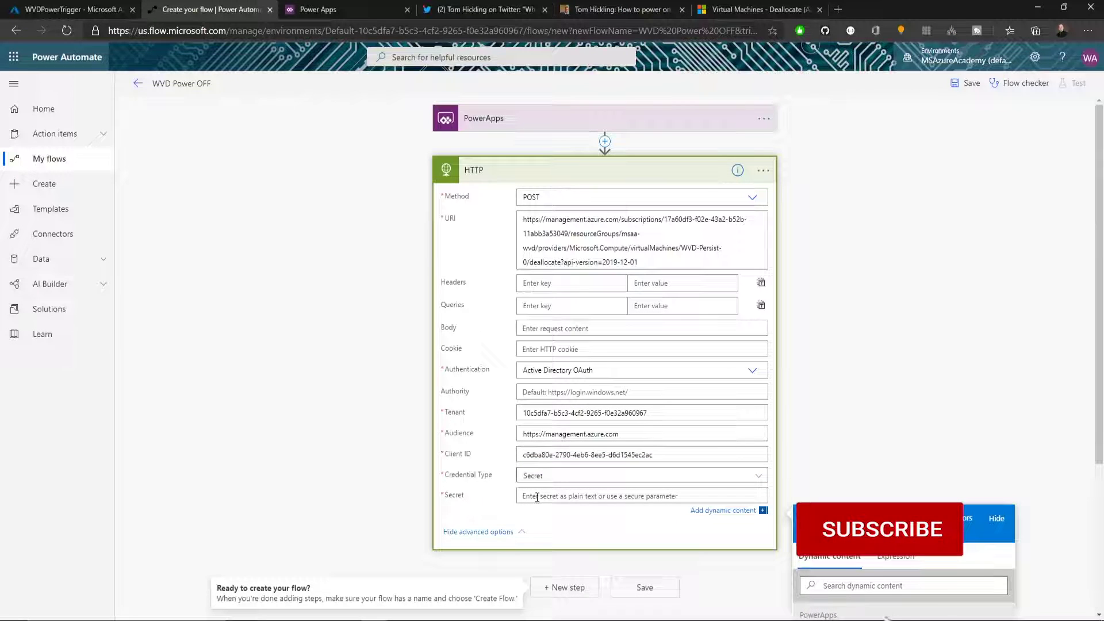
key("ctrl+v")
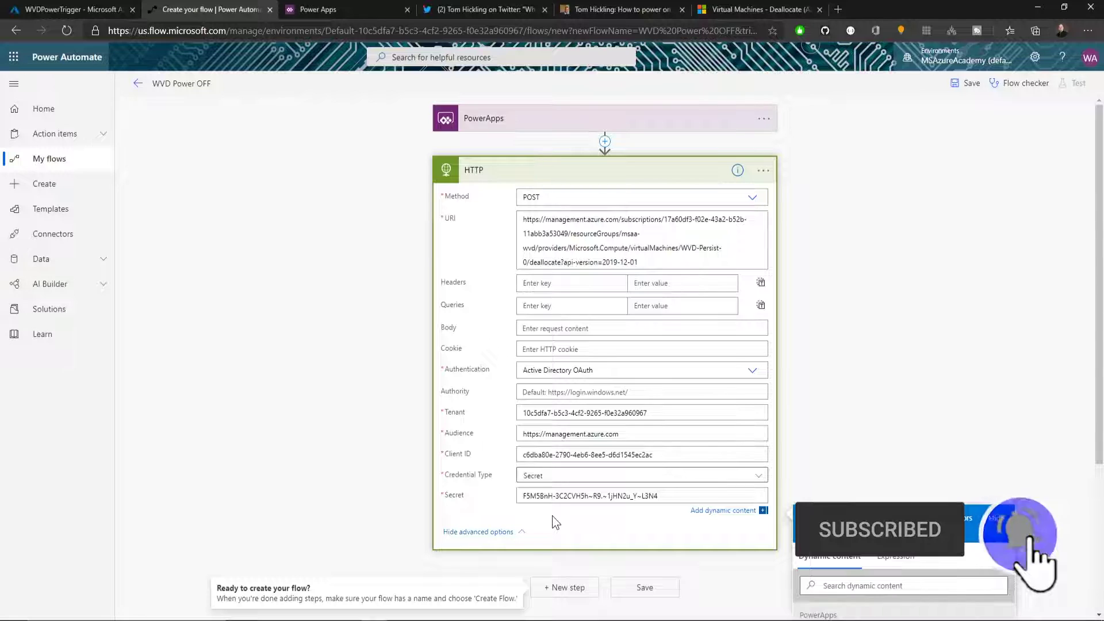
double_click(545, 263)
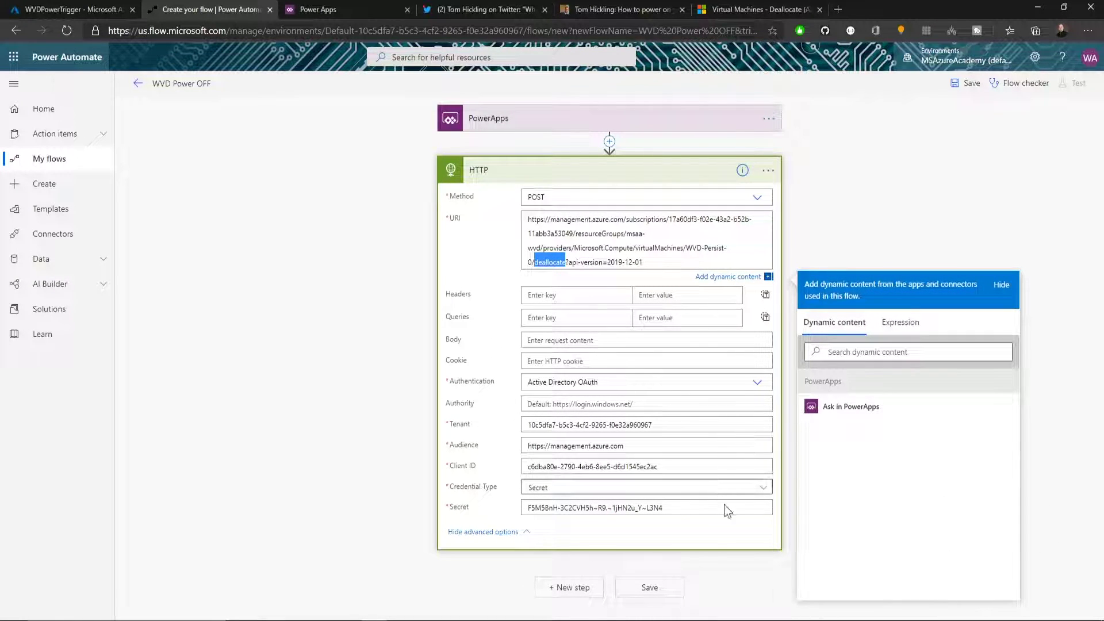
left_click(652, 591)
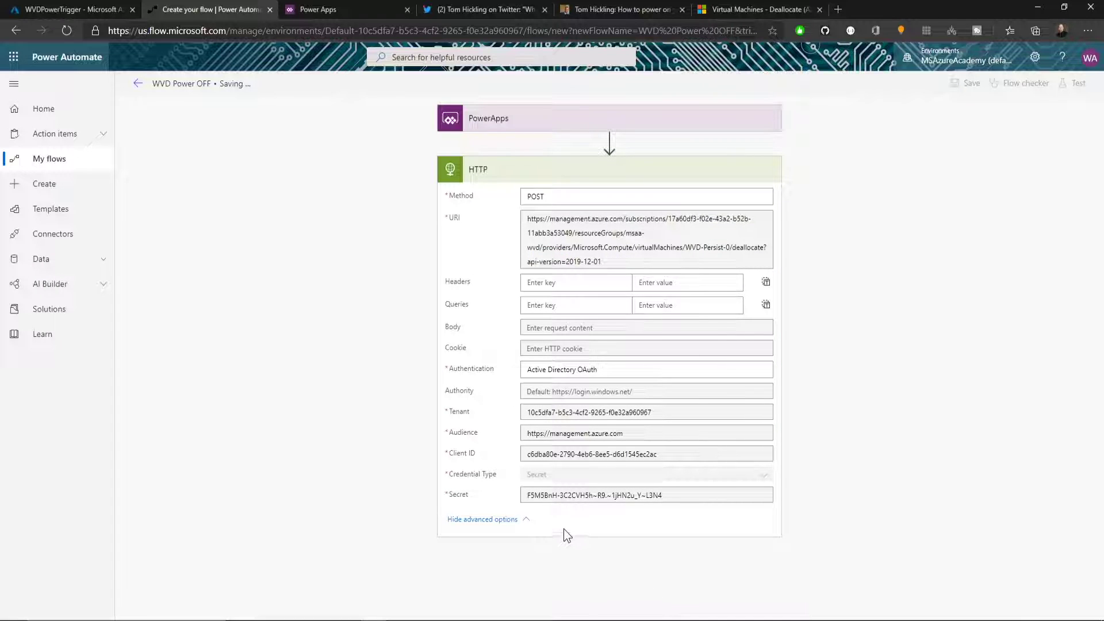
Step: Add the Send an email notification (V3) action with recipient, subject "WVD POWER OFF Complete" and body "Your WVD VM has completed the POWER OFF Process", and save
left_click(598, 316)
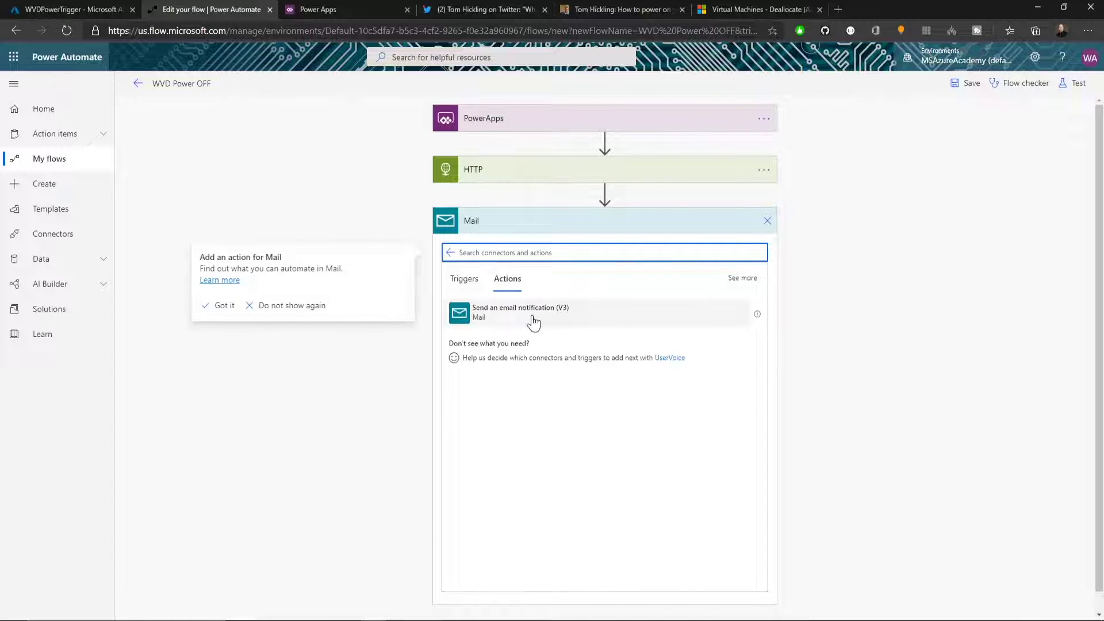
left_click(534, 322)
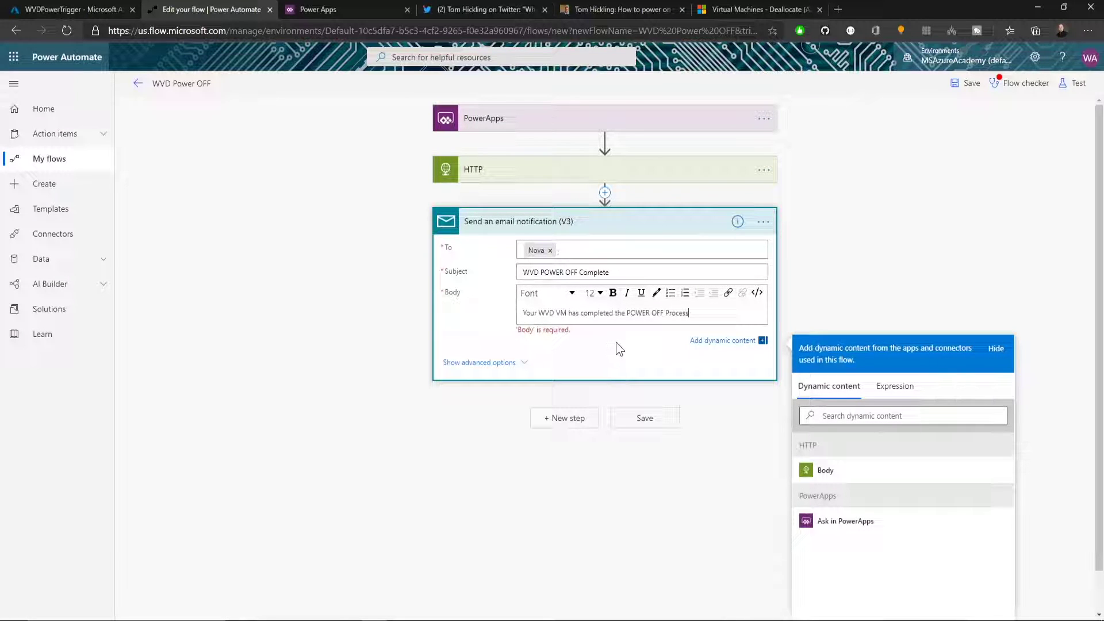
left_click(646, 420)
Step: Check the WVD Power OFF flow for errors and warnings with the Flow checker, and return to the flows list
left_click(1021, 82)
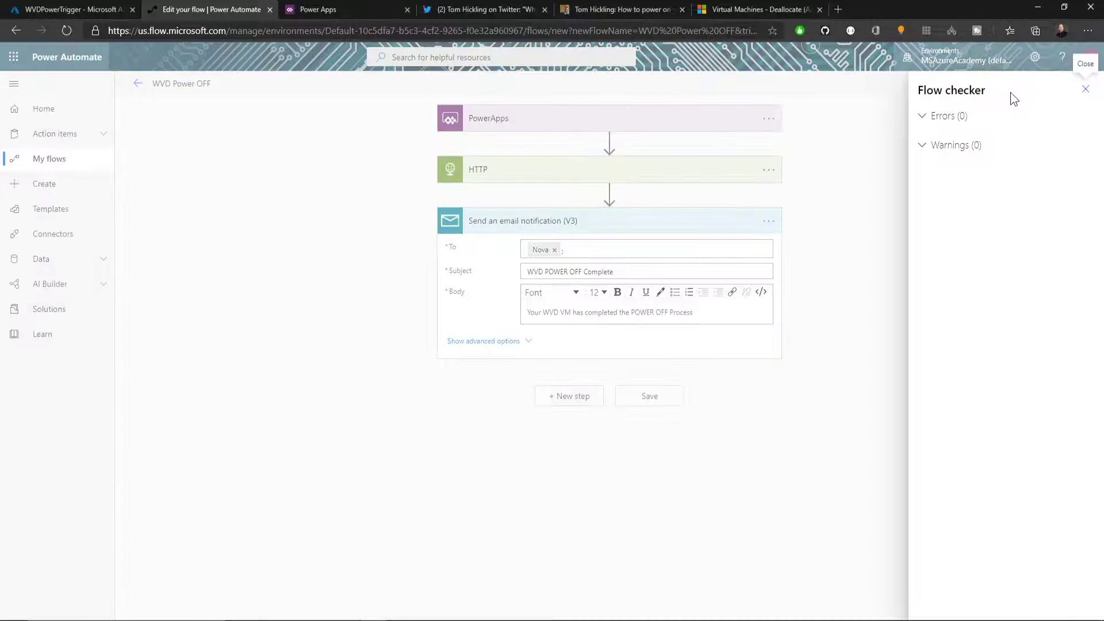
left_click(1086, 88)
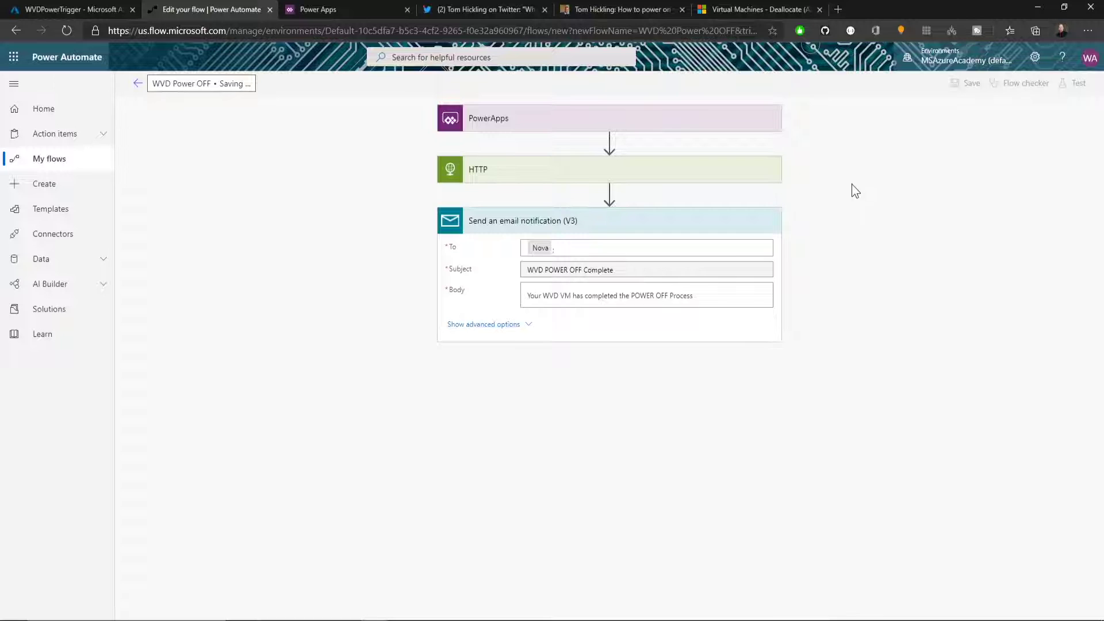
left_click(137, 84)
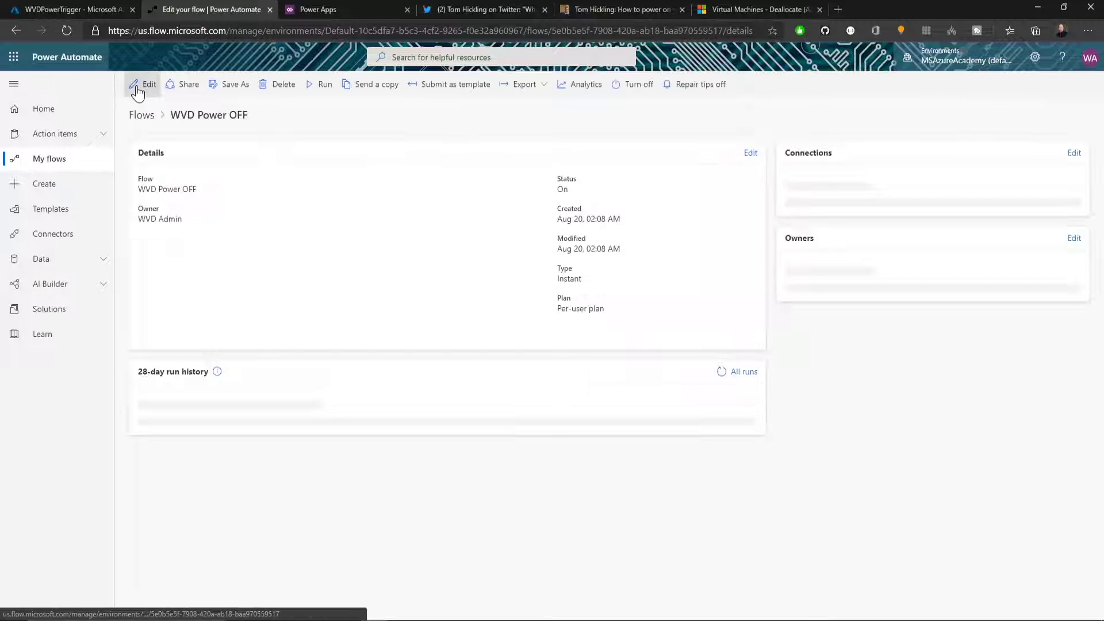
left_click(142, 115)
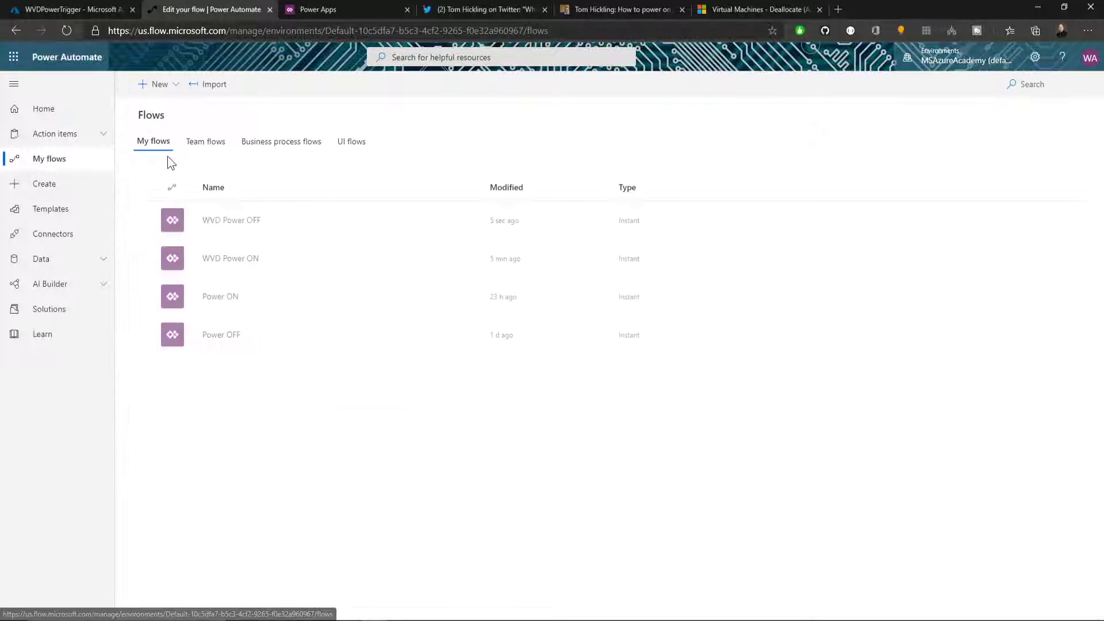
Step: Run the WVD Power OFF flow and open its run details to monitor it
left_click(402, 221)
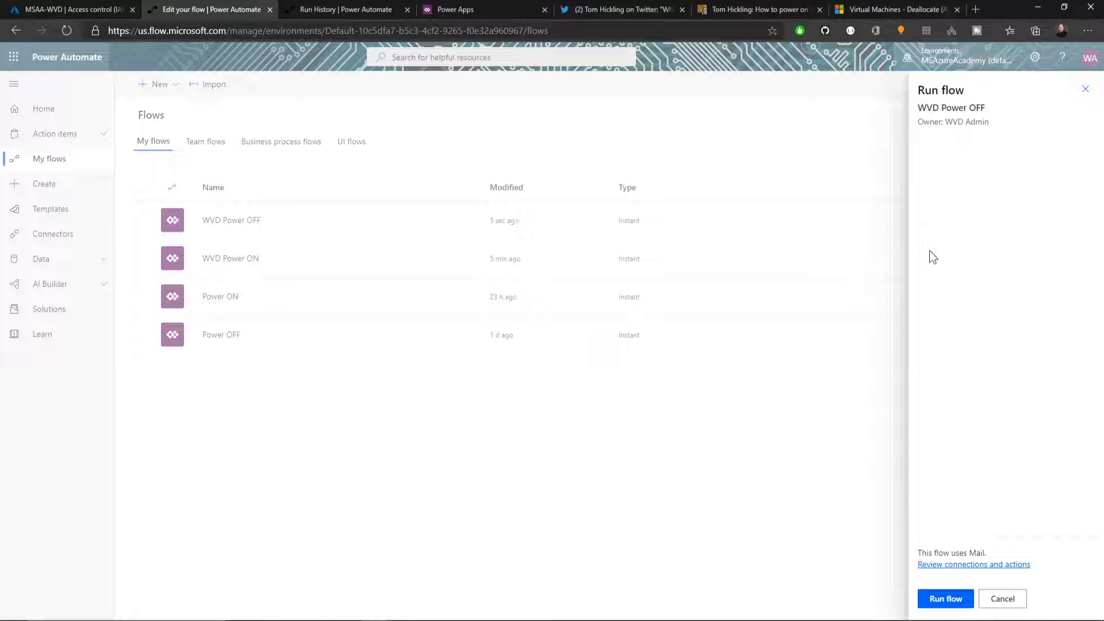
left_click(946, 599)
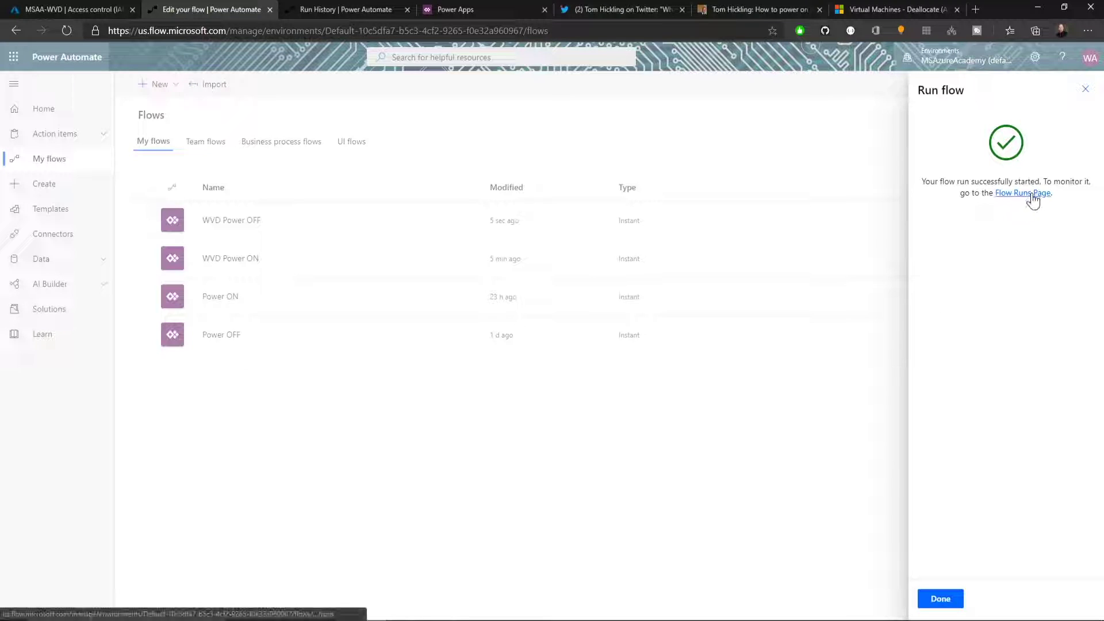
left_click(1027, 194)
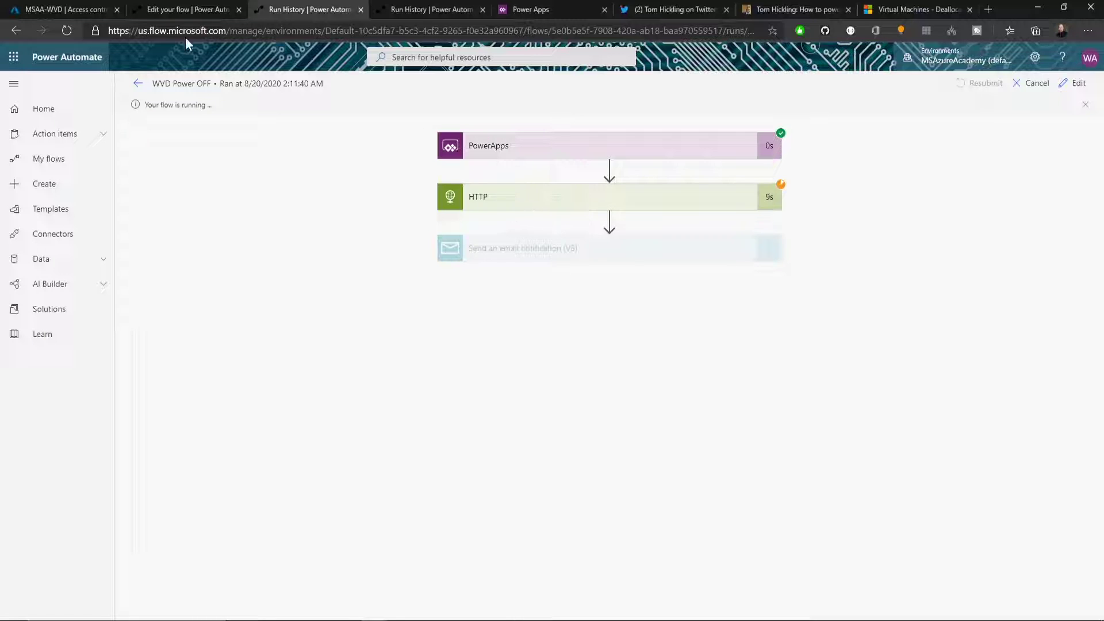
Step: Check the status of the WVD-Persist-0 virtual machine in the Azure portal and refresh it
left_click(52, 9)
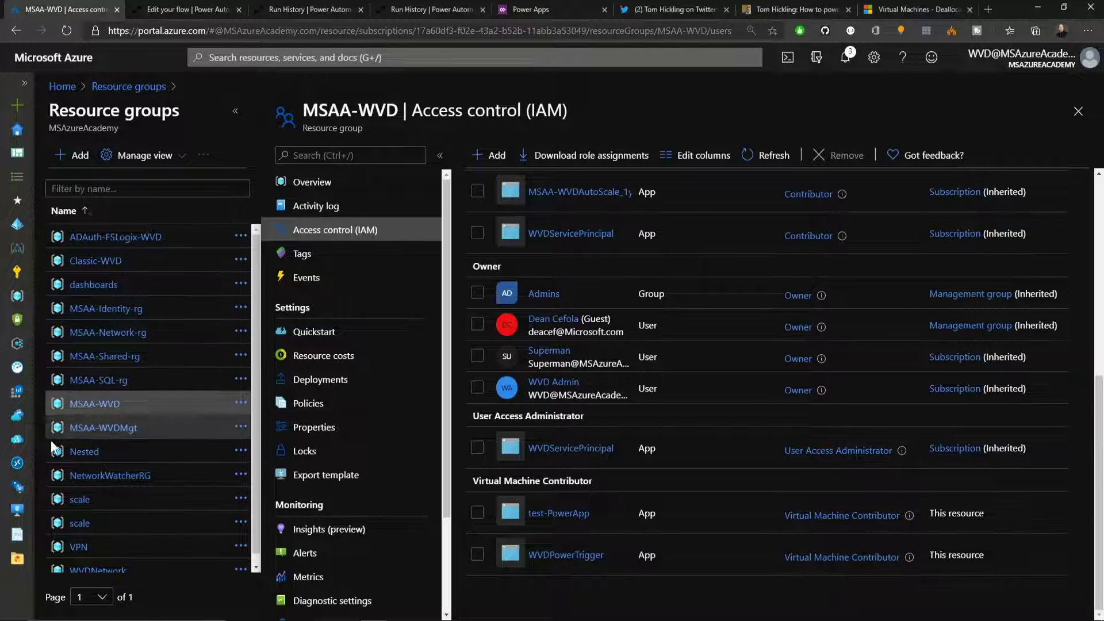
left_click(17, 487)
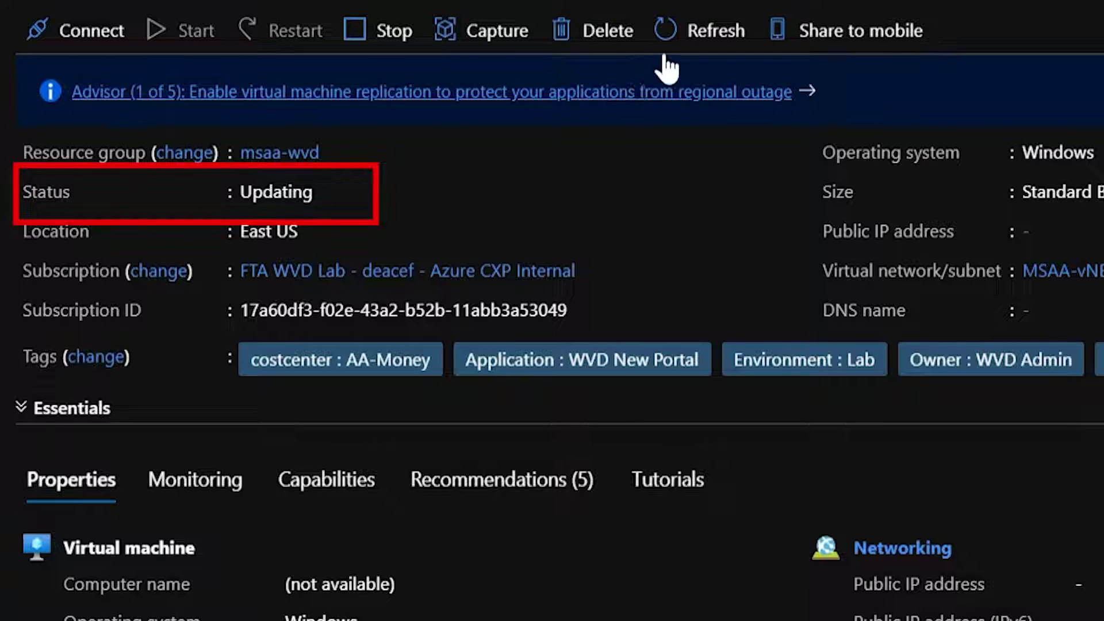
left_click(684, 46)
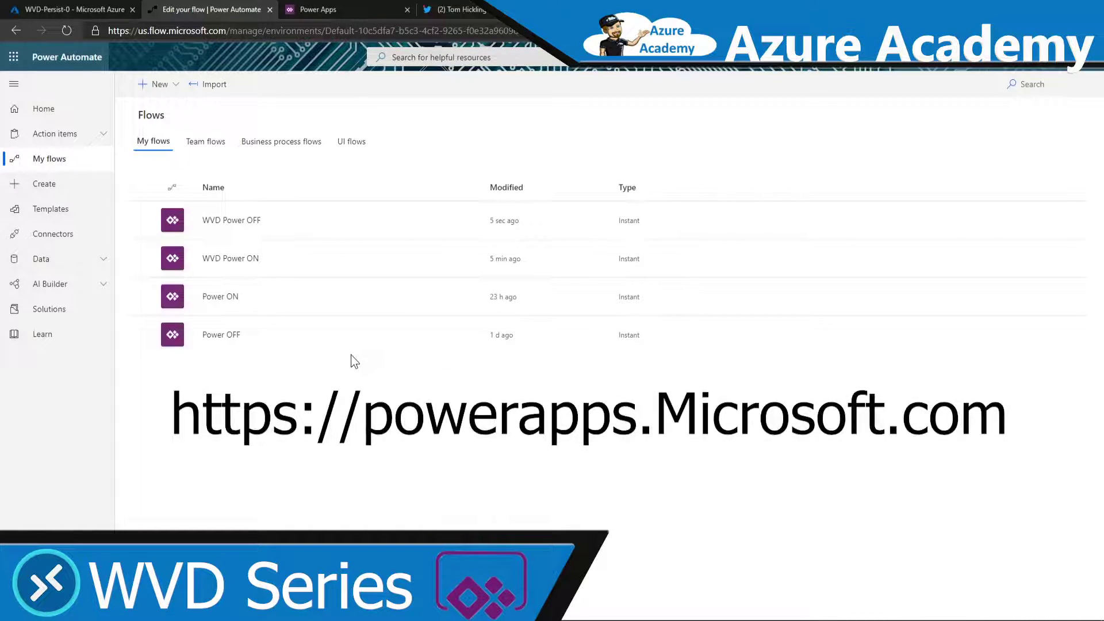
Step: Switch to Power Apps and create a blank canvas app named WVDPowerTrigger in Phone format
key("ctrl+Tab")
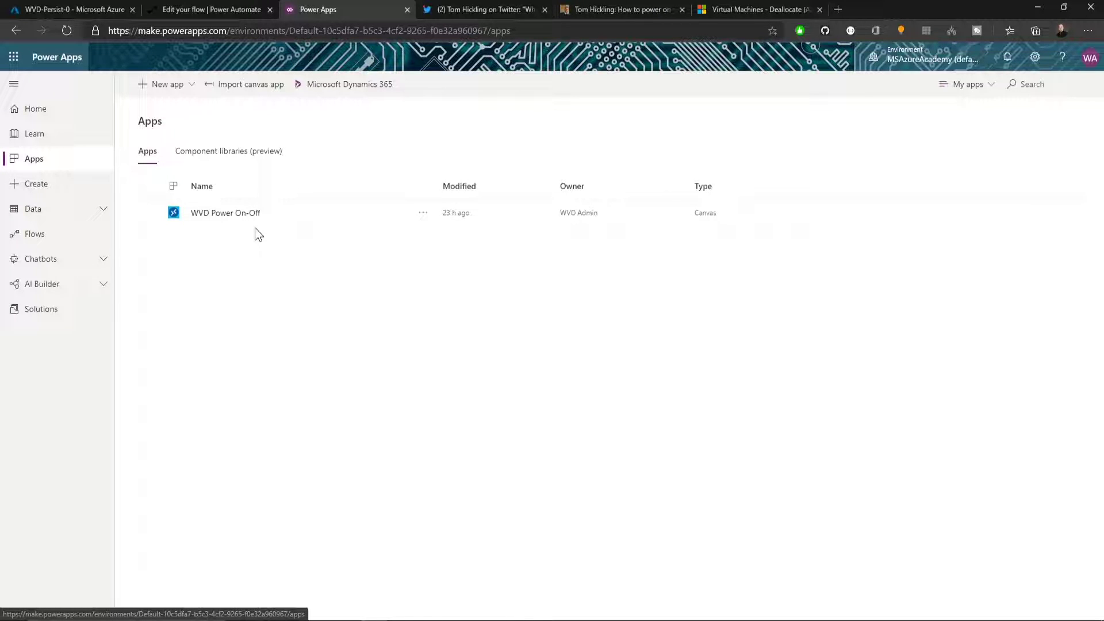
left_click(33, 185)
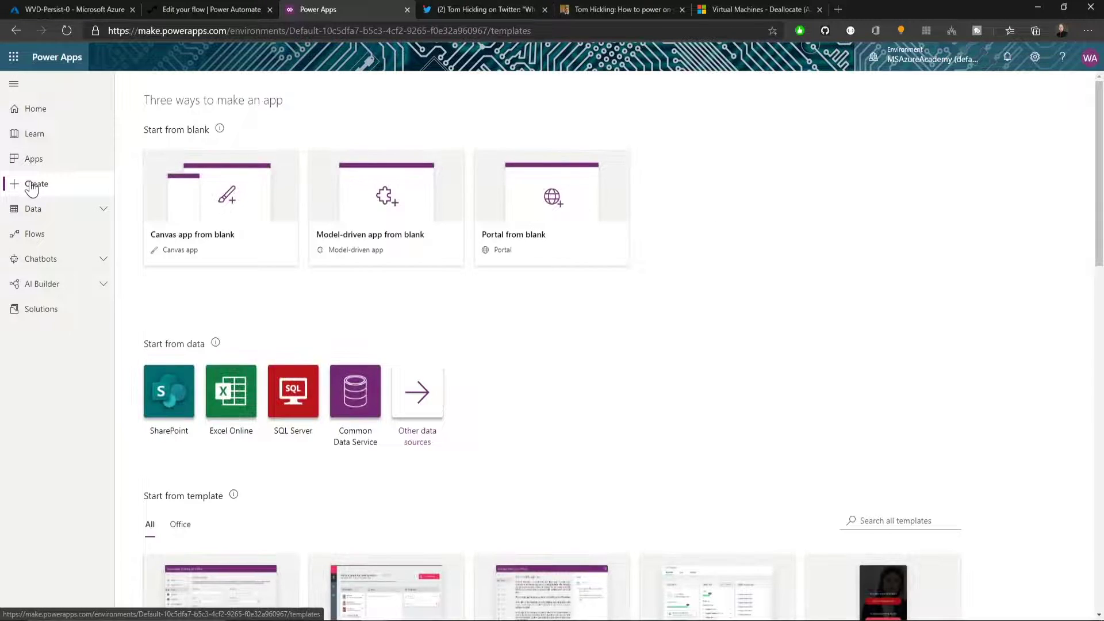
left_click(224, 210)
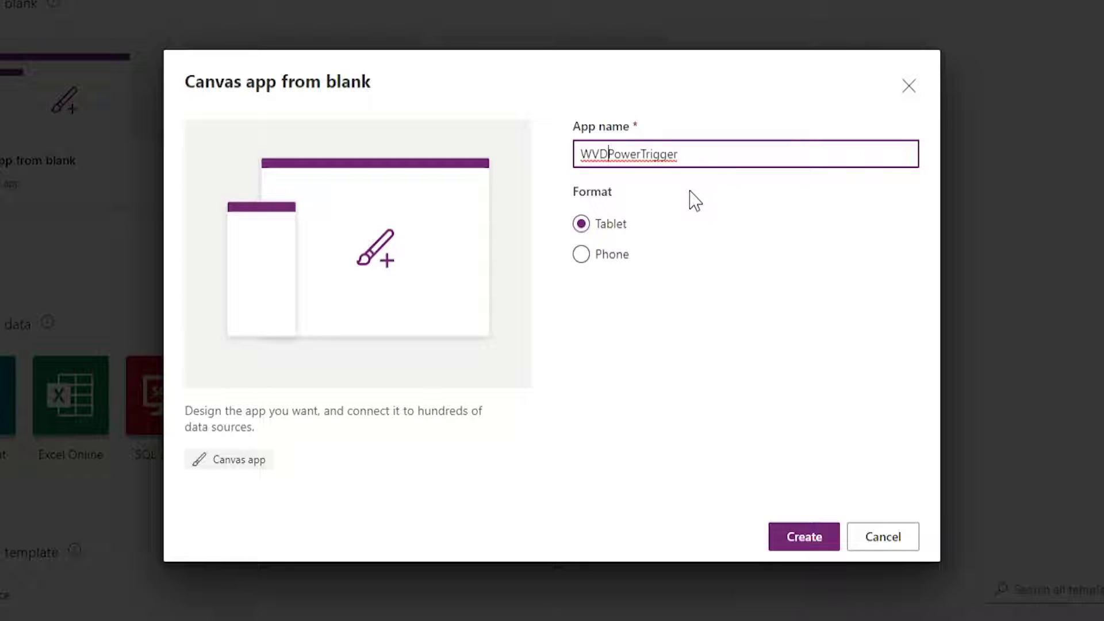
left_click(582, 254)
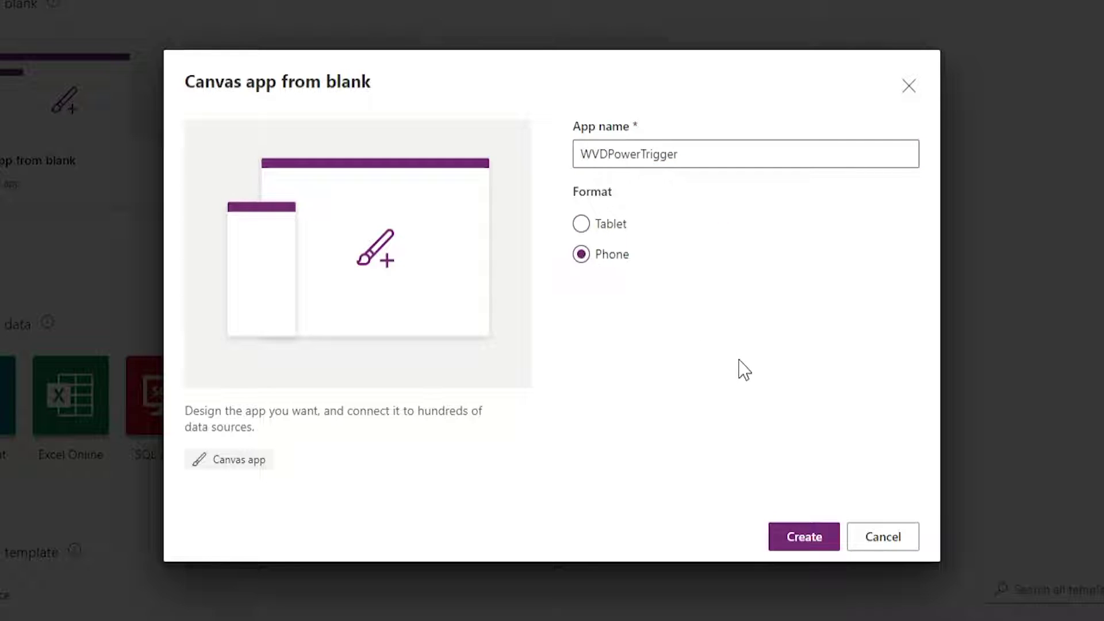
left_click(802, 540)
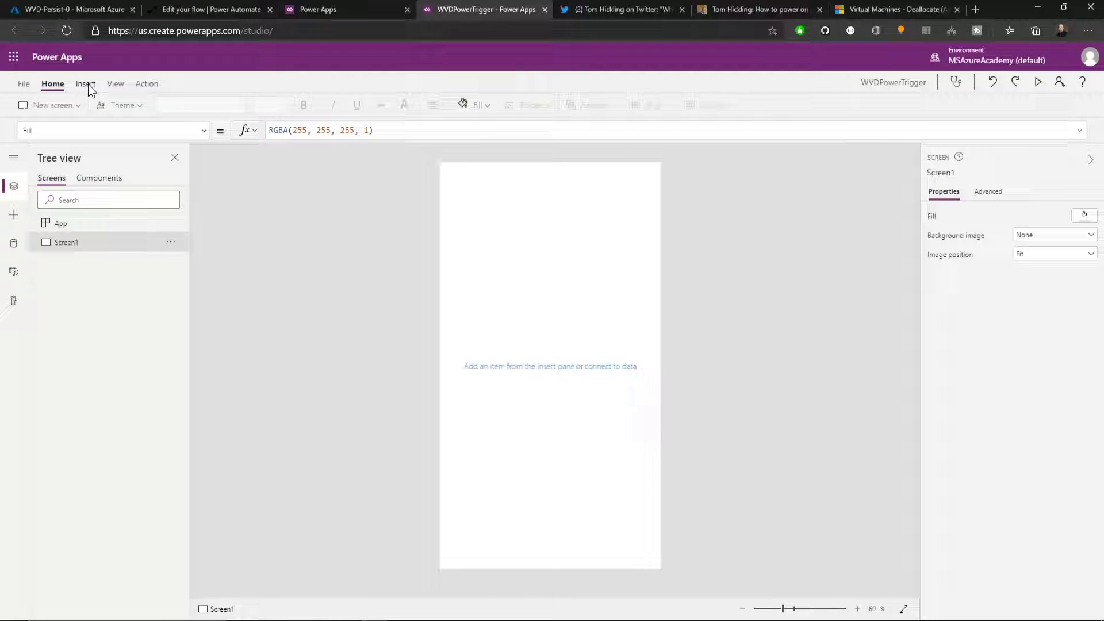
Step: Insert two buttons on the app's blank screen, placed one above the other in the middle
left_click(86, 84)
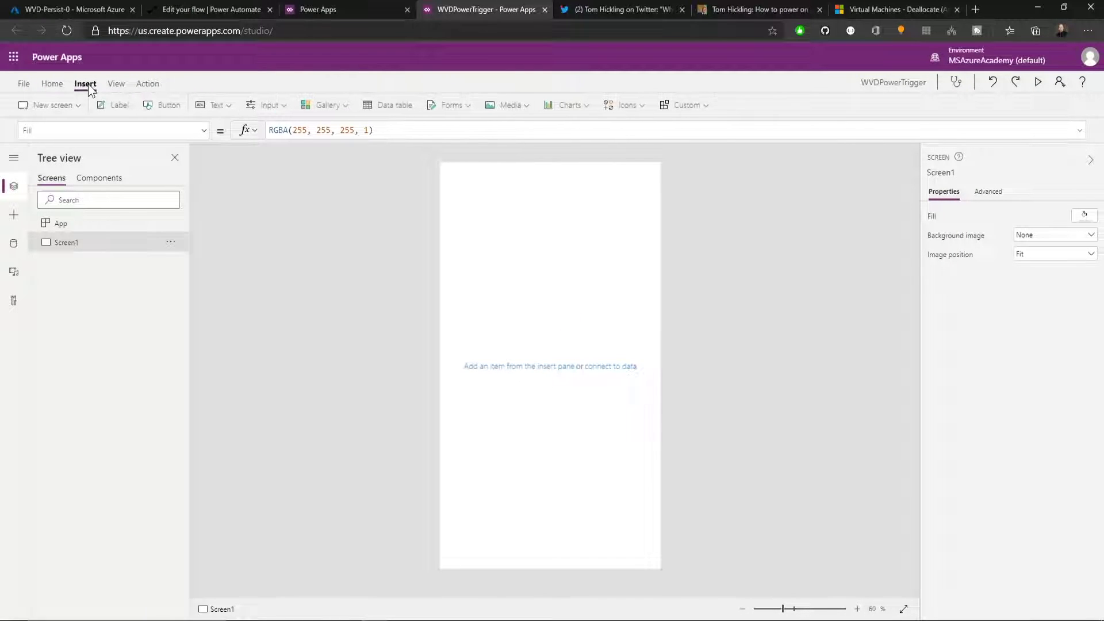
left_click(167, 105)
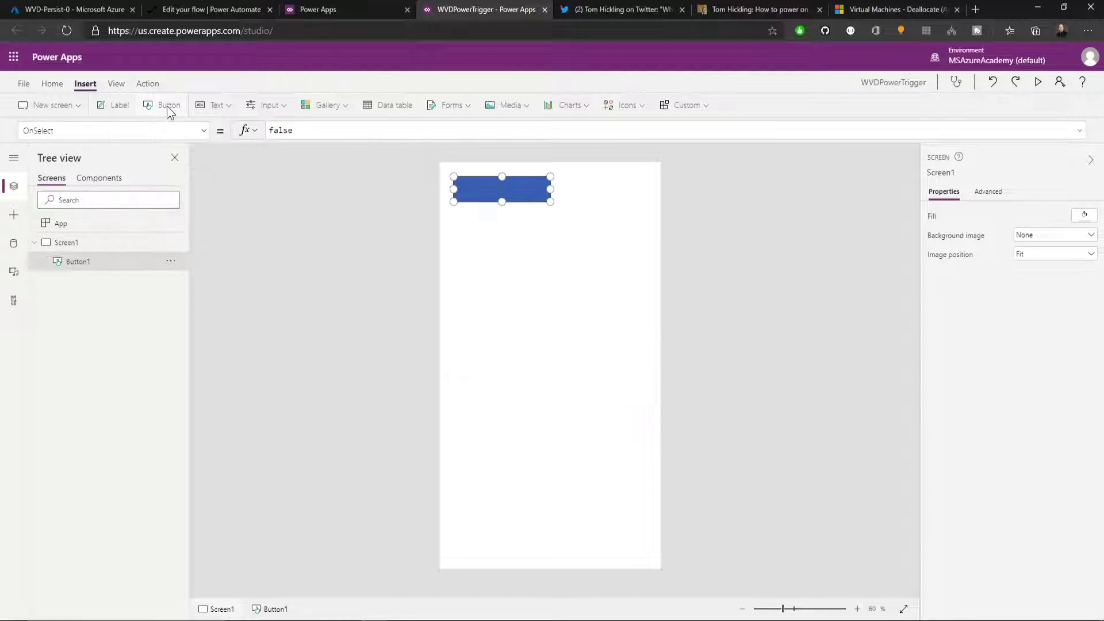
left_click(167, 106)
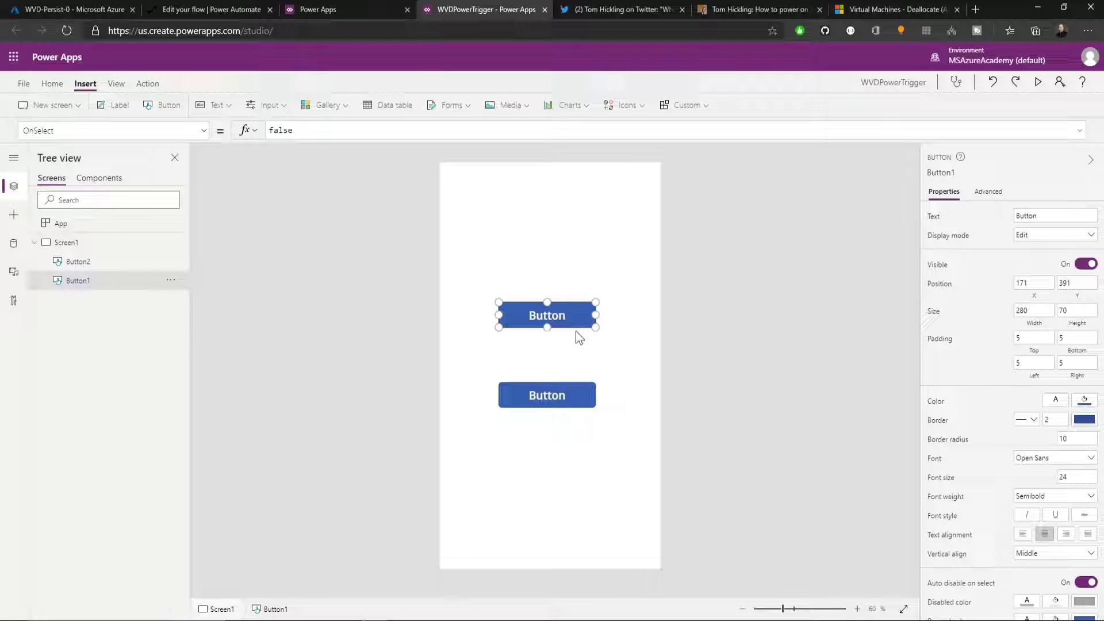
Step: Set the upper button's text to "WVD Power ON" and its fill color to green
triple_click(1055, 216)
type("WVD Power ON")
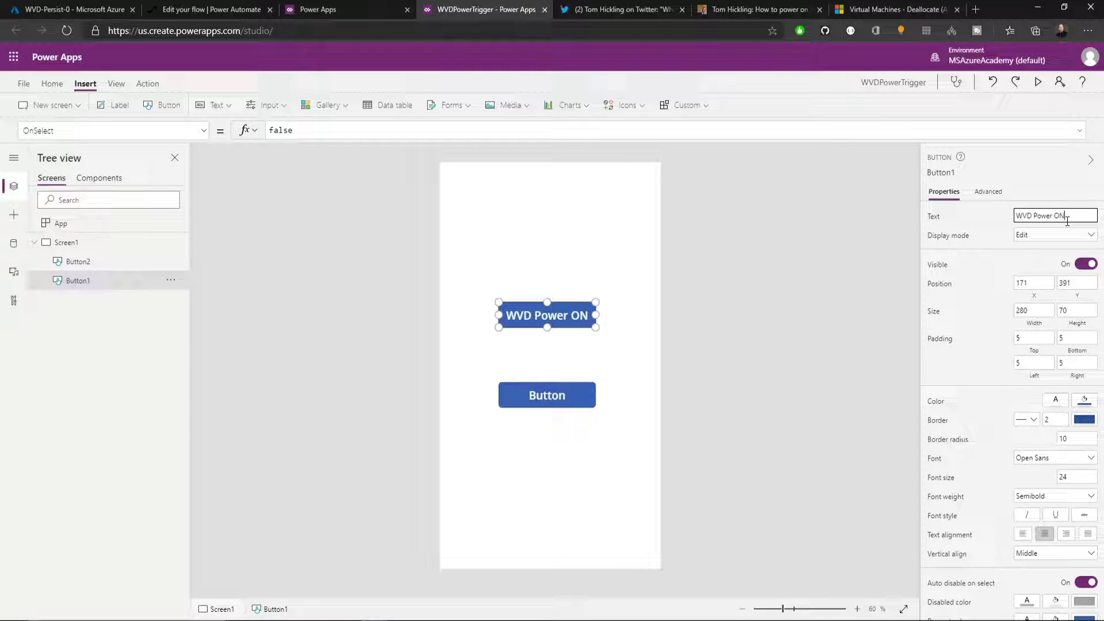
left_click(1085, 404)
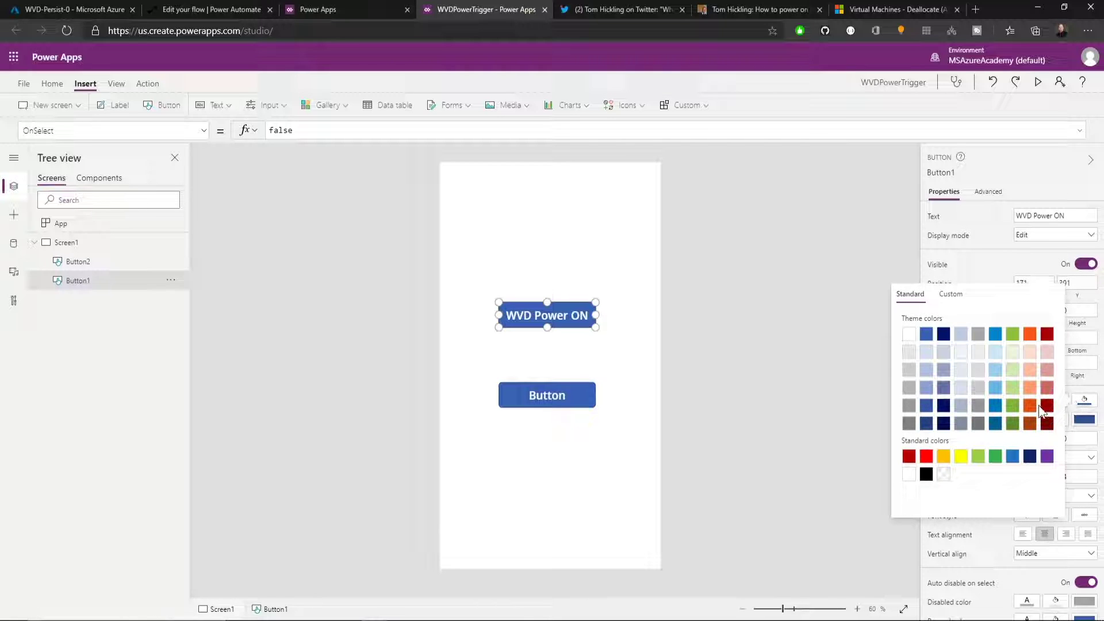
left_click(996, 456)
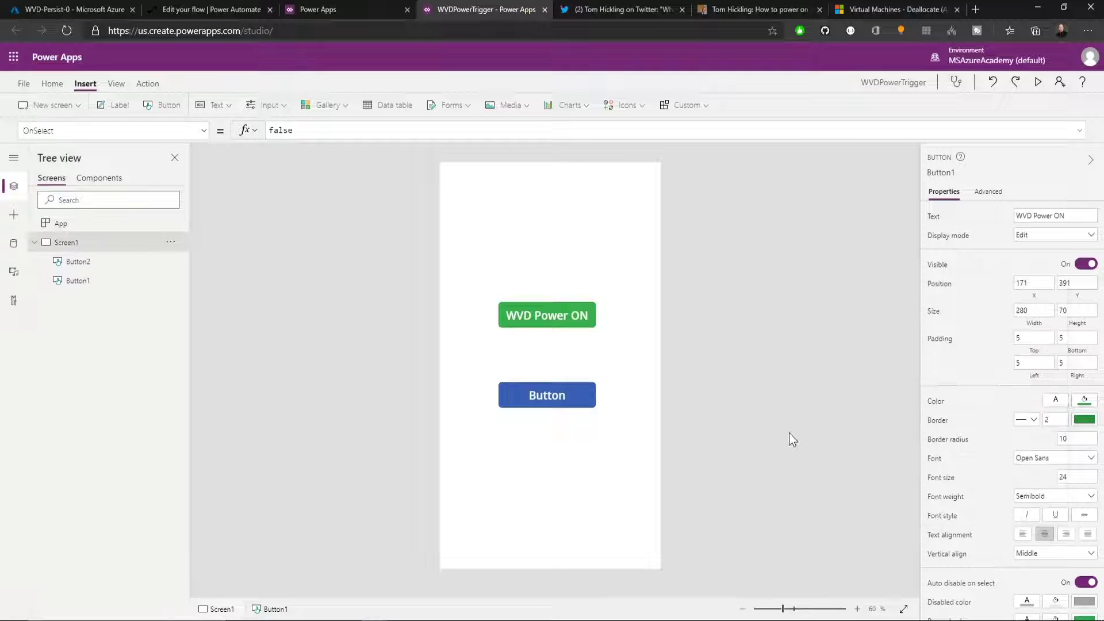
left_click(789, 432)
Step: Set the lower button's text to "WVD Power OFF" and its fill color to red
left_click(547, 395)
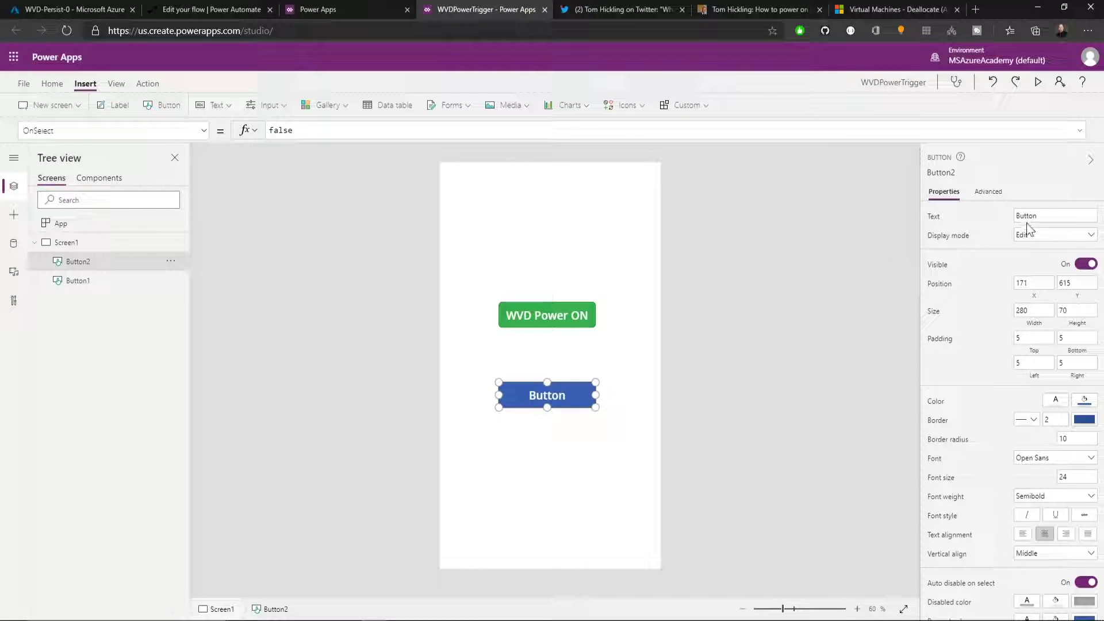
left_click(1027, 218)
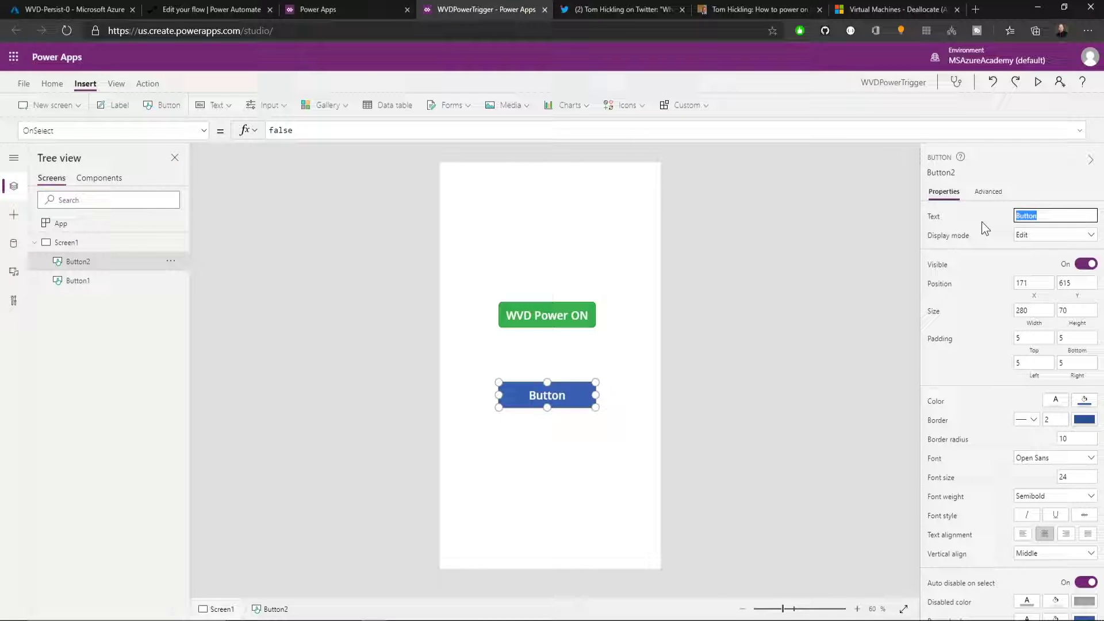
type("WVD Power OFF")
left_click(1088, 405)
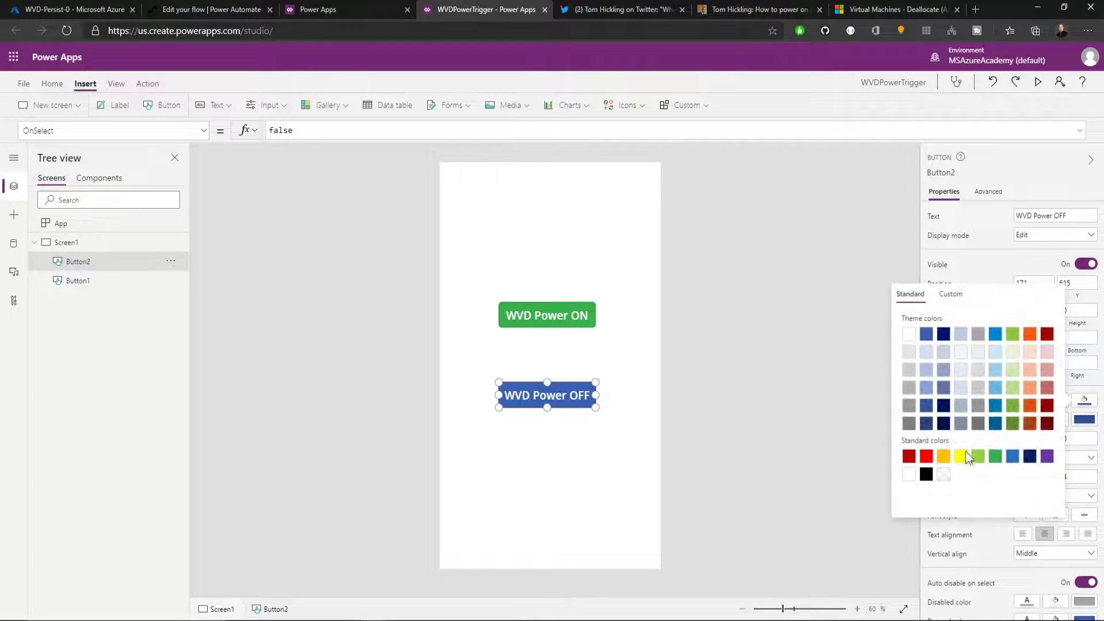
left_click(923, 459)
left_click(810, 484)
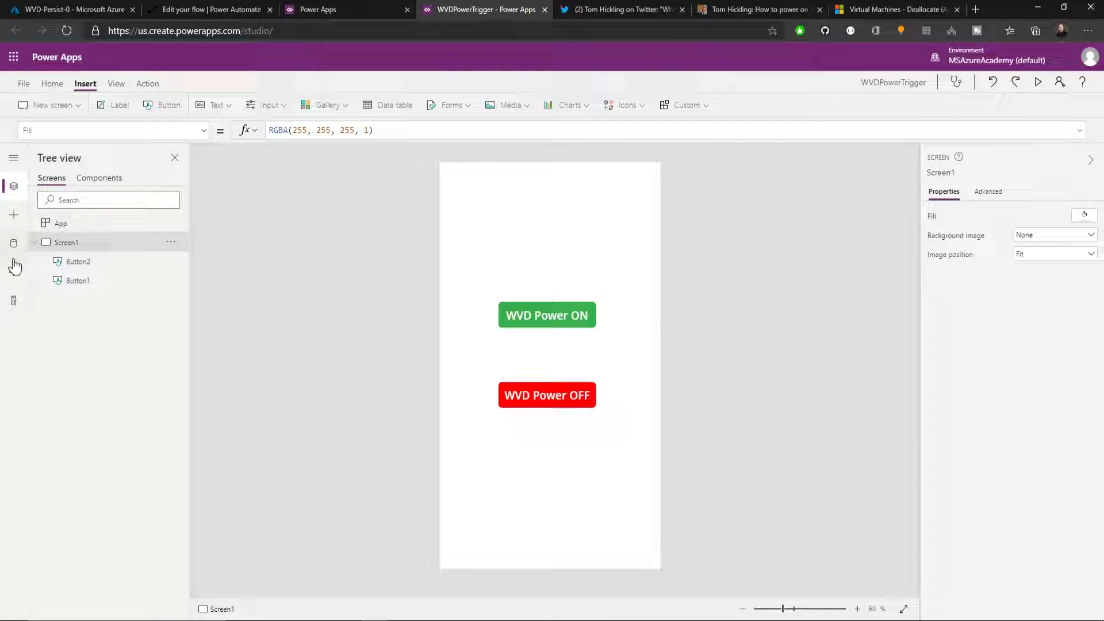
Step: Upload the image WVD Windows Virtual Desktop.png to the app's media
left_click(13, 281)
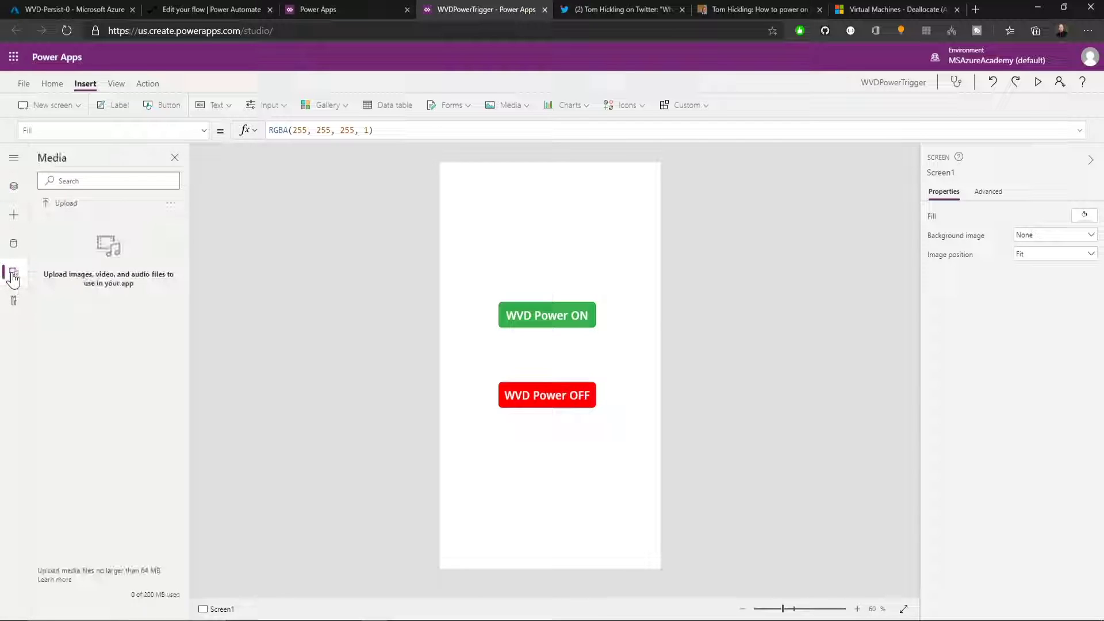
left_click(67, 205)
scroll(100, 326, "down", 10)
left_click(137, 315)
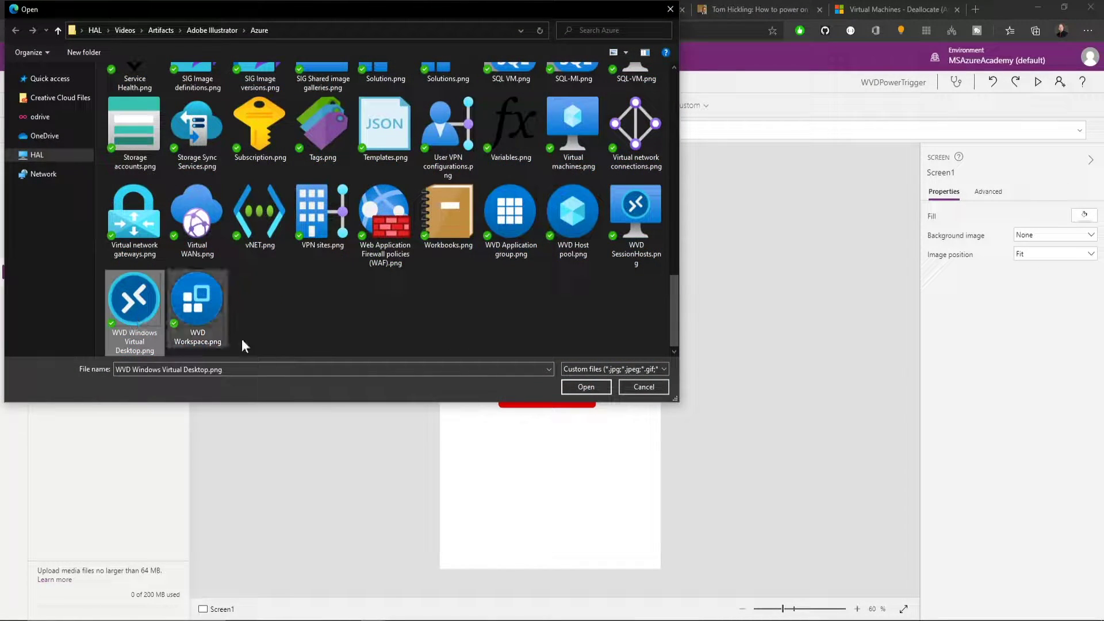
left_click(586, 386)
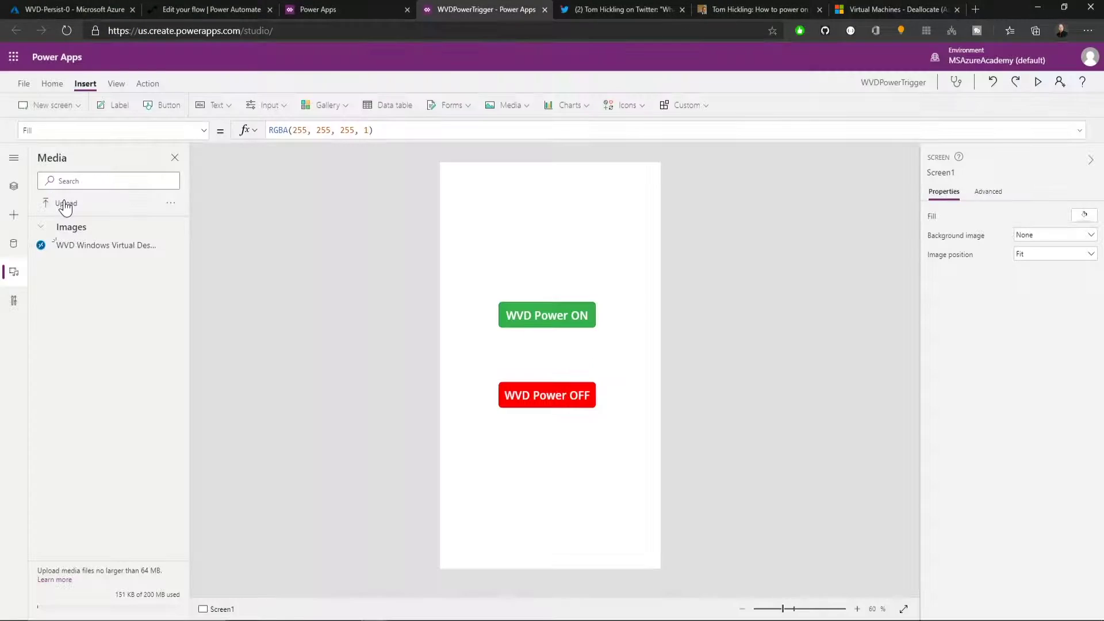
Step: Upload __FINAL_YouTube_Logo__ICONS.png to the app's media and place it in the upper part of the screen
left_click(65, 205)
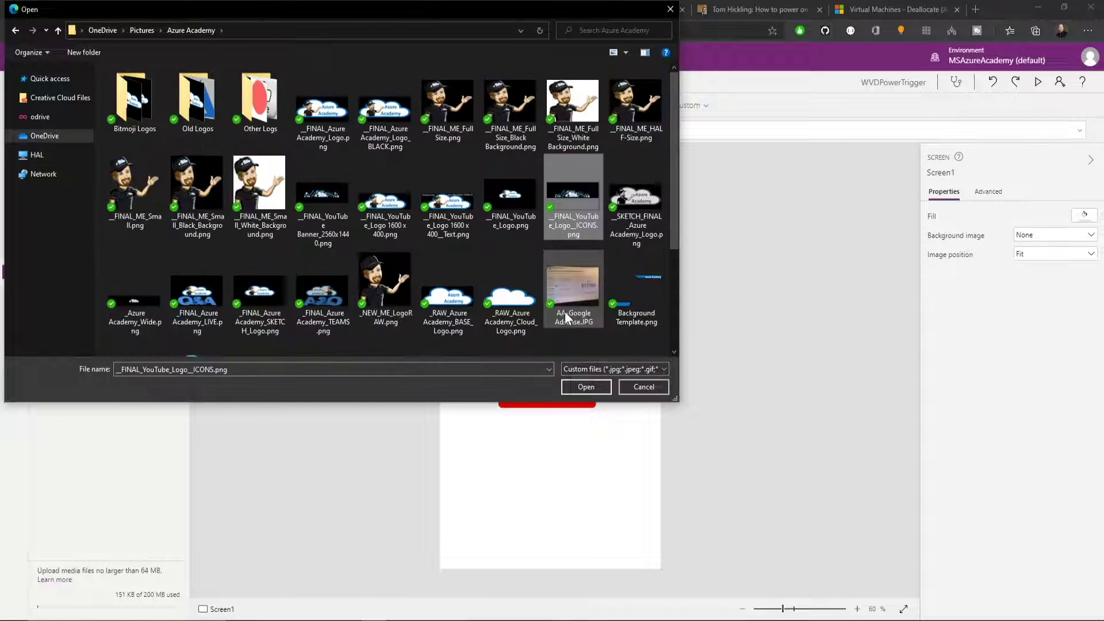
left_click(593, 385)
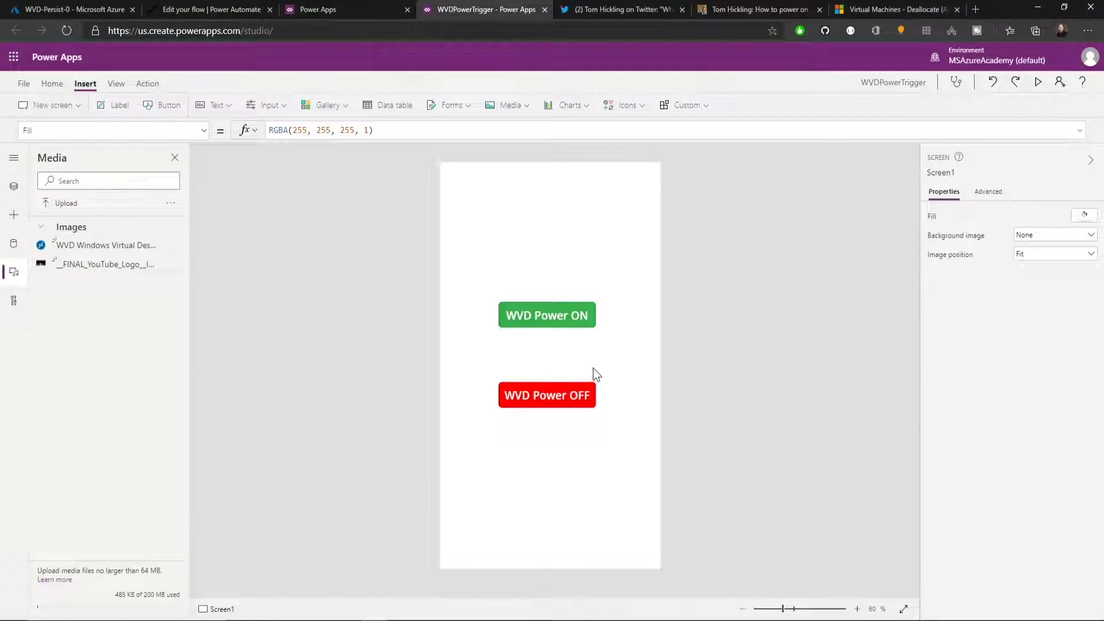
left_click_drag(64, 264, 528, 214)
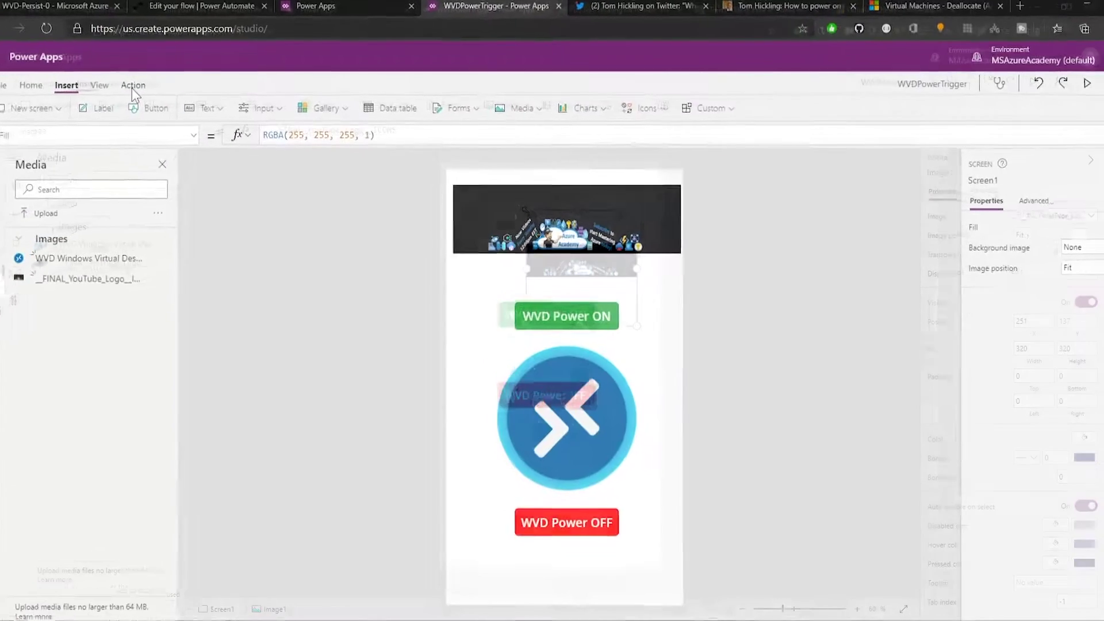
Step: Attach the WVD Power ON flow to the green button and complete its OnSelect formula as WVDPowerON.Run()
left_click(147, 84)
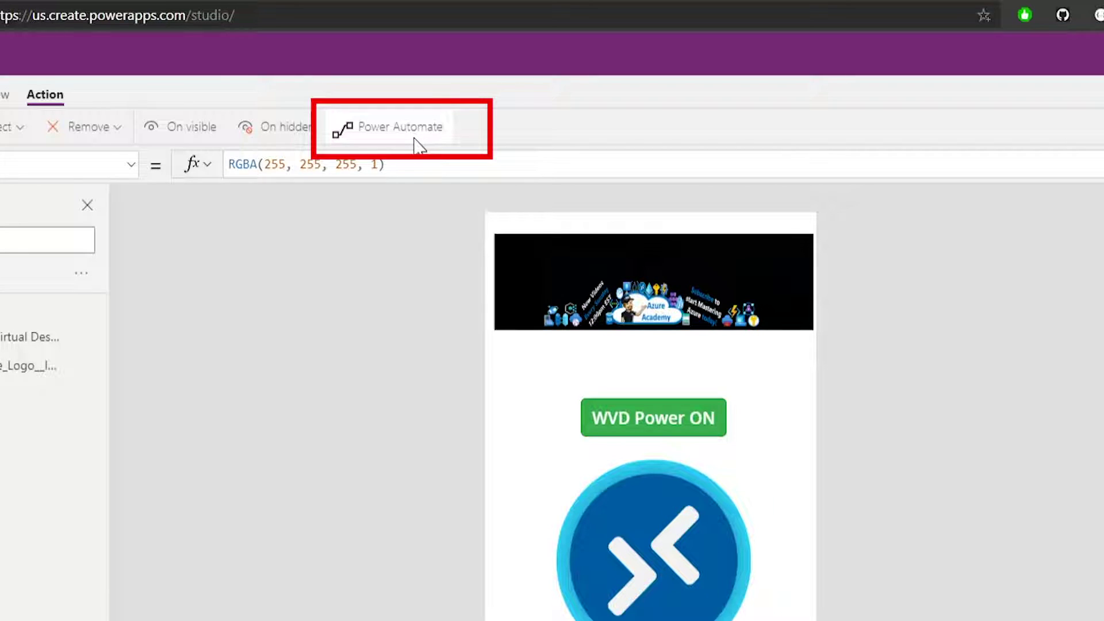
left_click(635, 415)
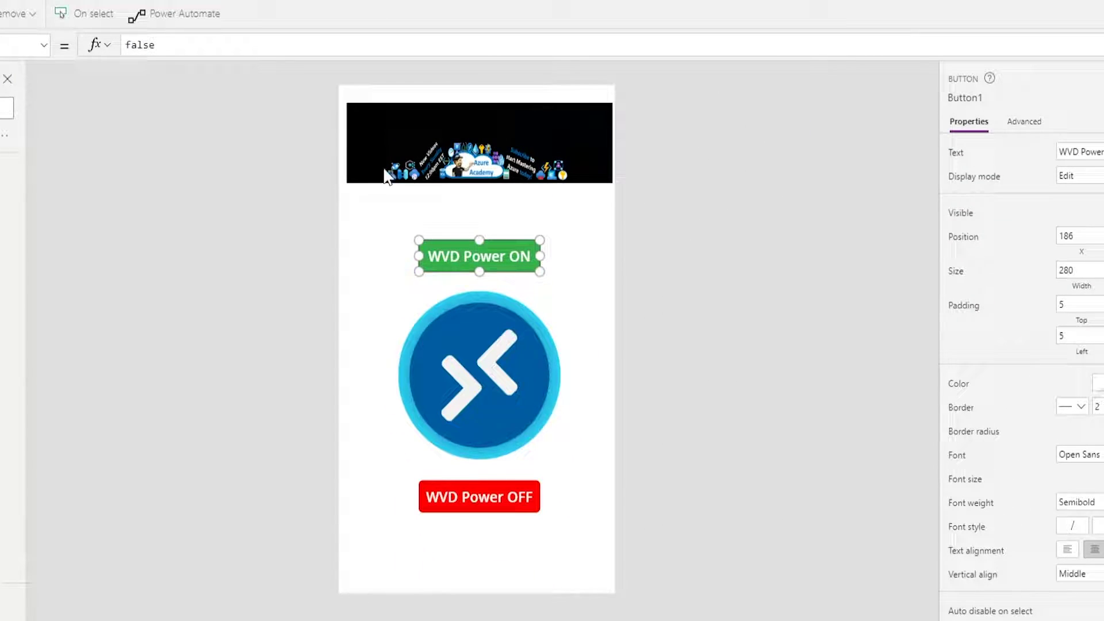
left_click(177, 24)
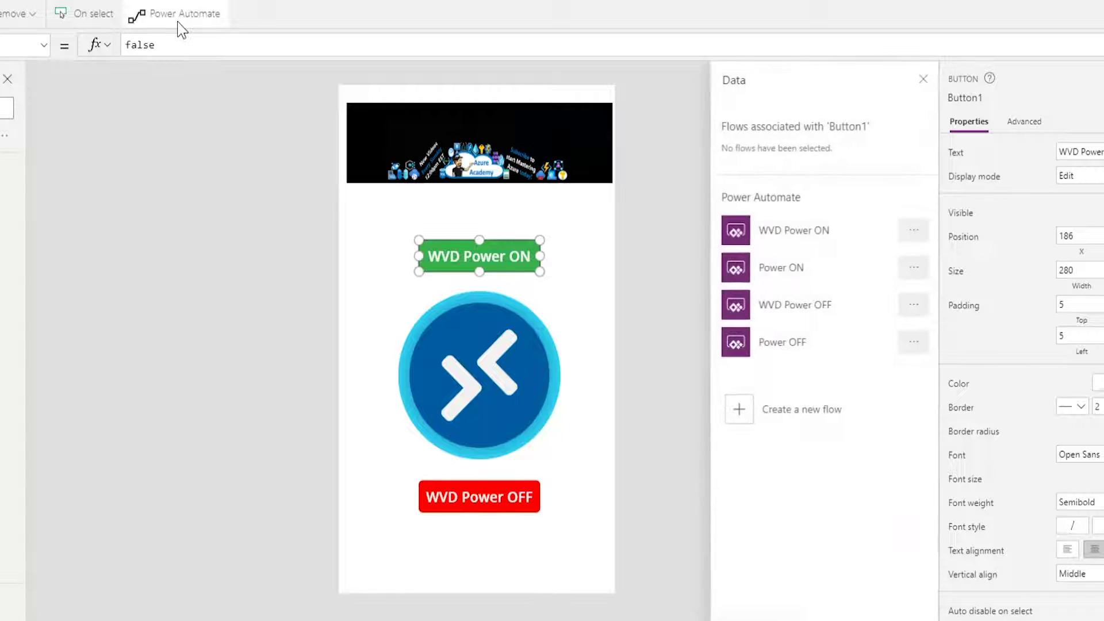
left_click(823, 235)
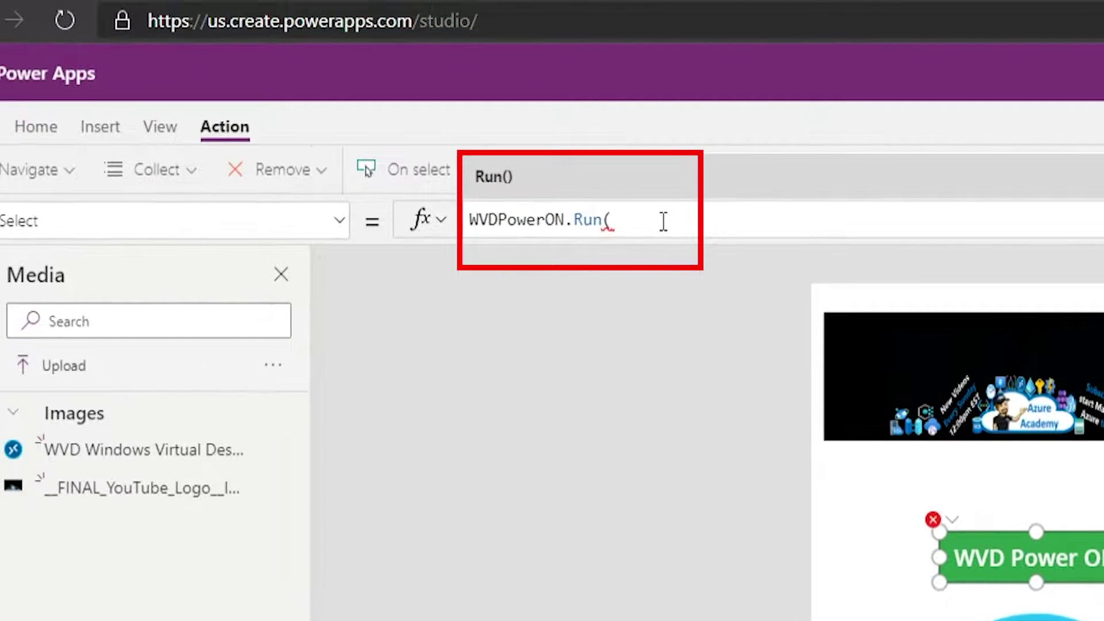
type(")")
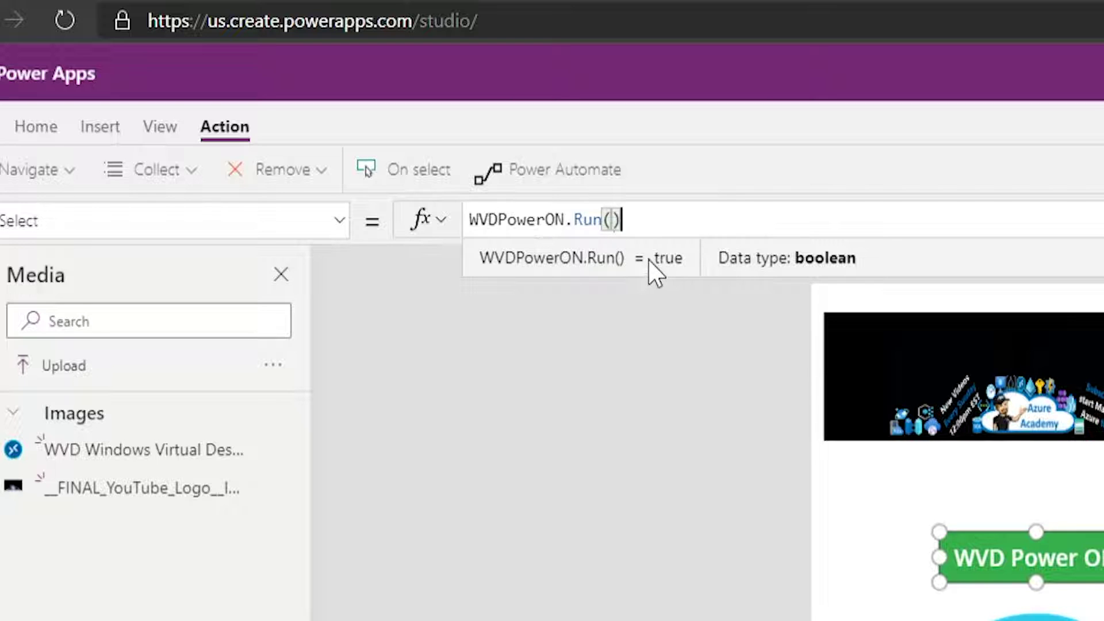
left_click(668, 398)
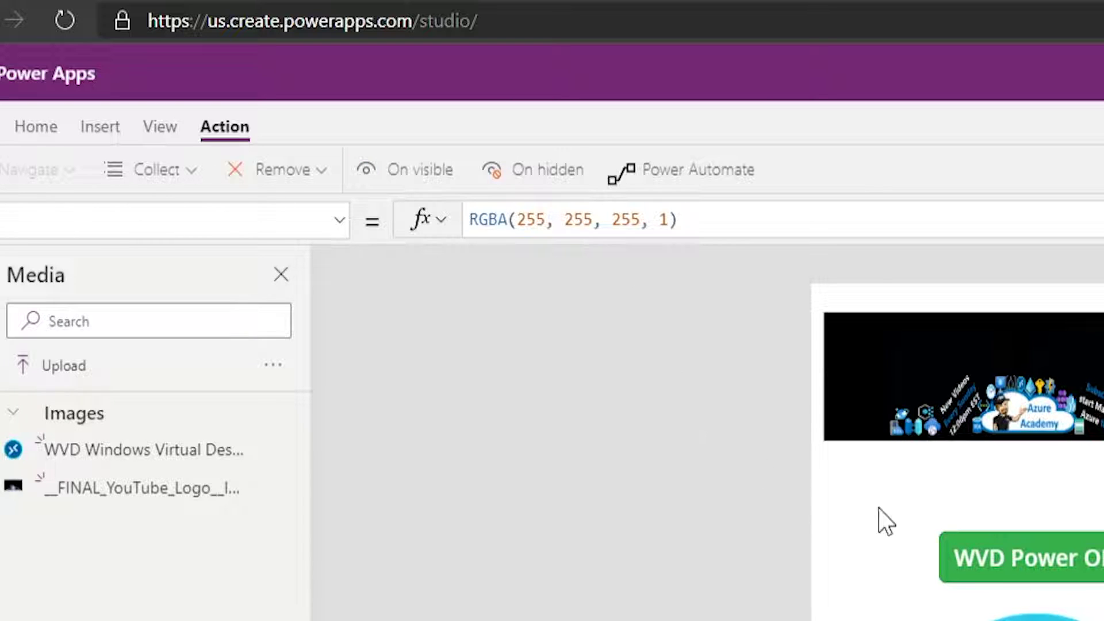
left_click(999, 558)
left_click(890, 525)
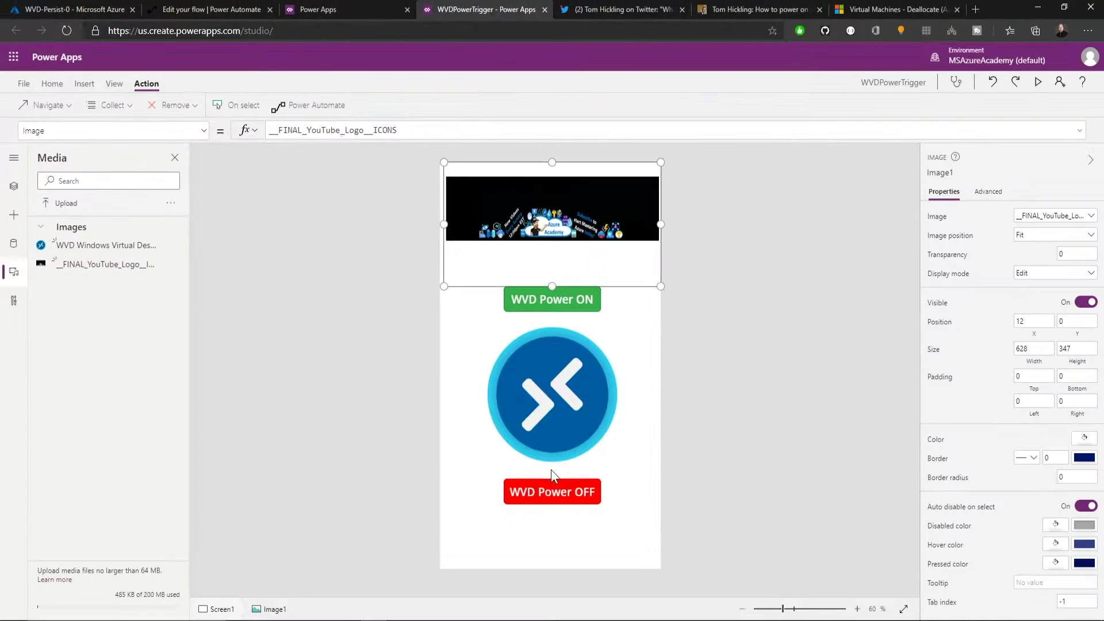
Step: Attach the WVD Power OFF flow to the red button and complete its OnSelect run formula
left_click(1039, 620)
left_click(326, 106)
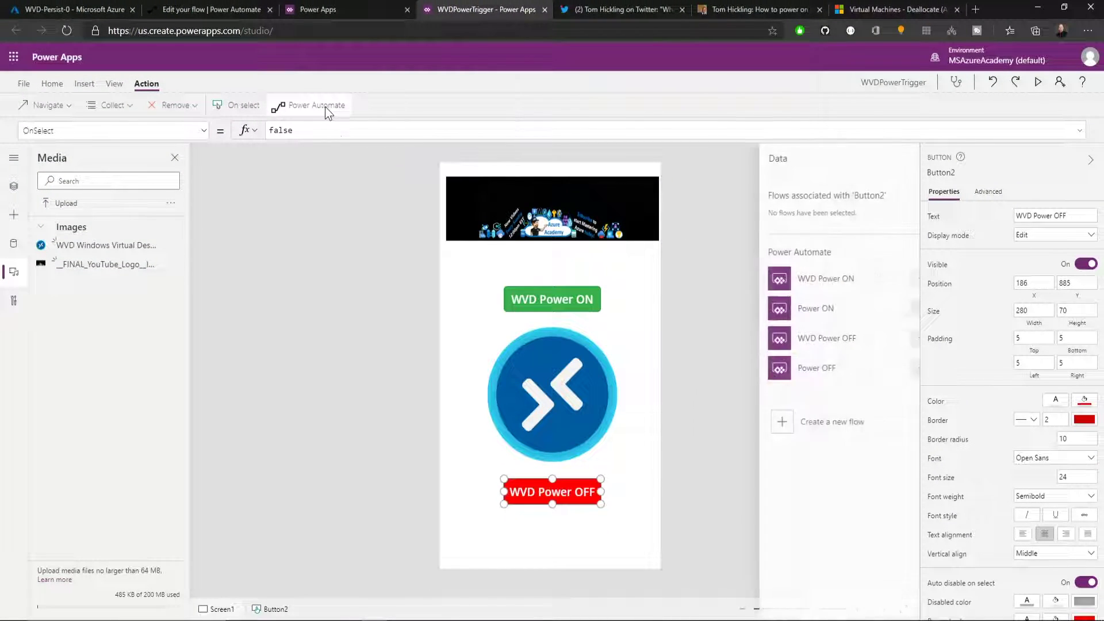
left_click(779, 341)
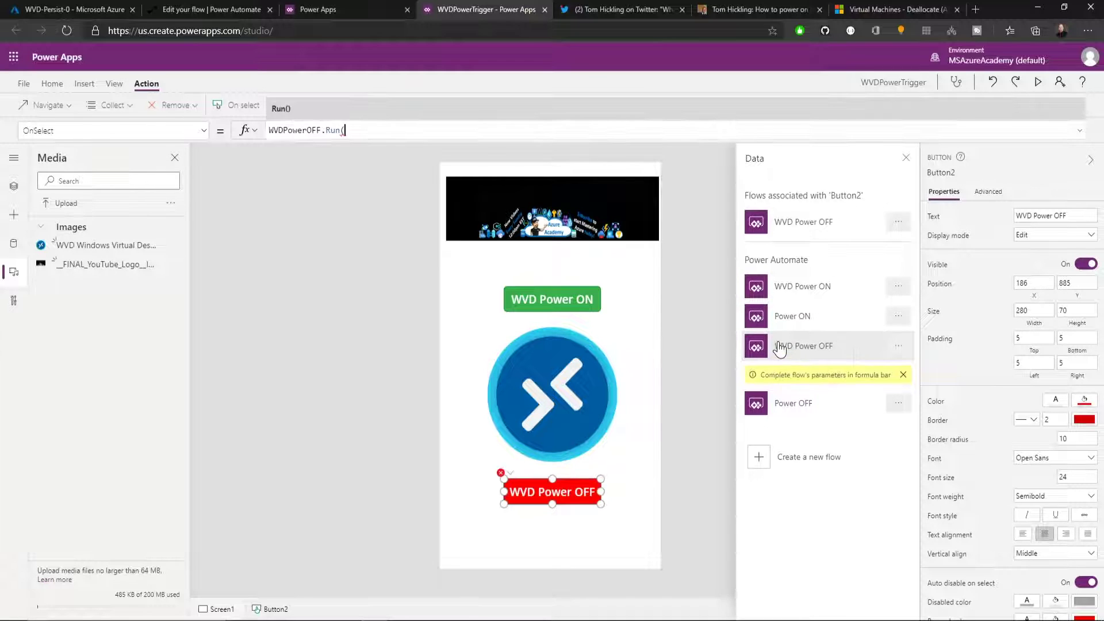
left_click(355, 171)
left_click(389, 270)
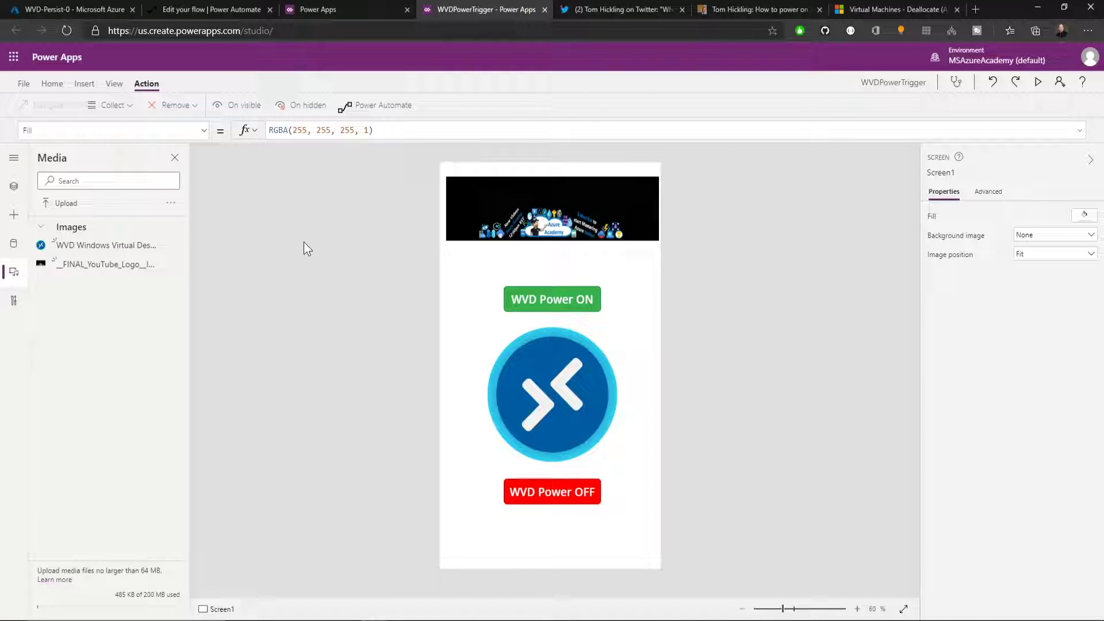
Step: Save the app to the cloud as WVDPowerTrigger and open its sharing page
left_click(23, 84)
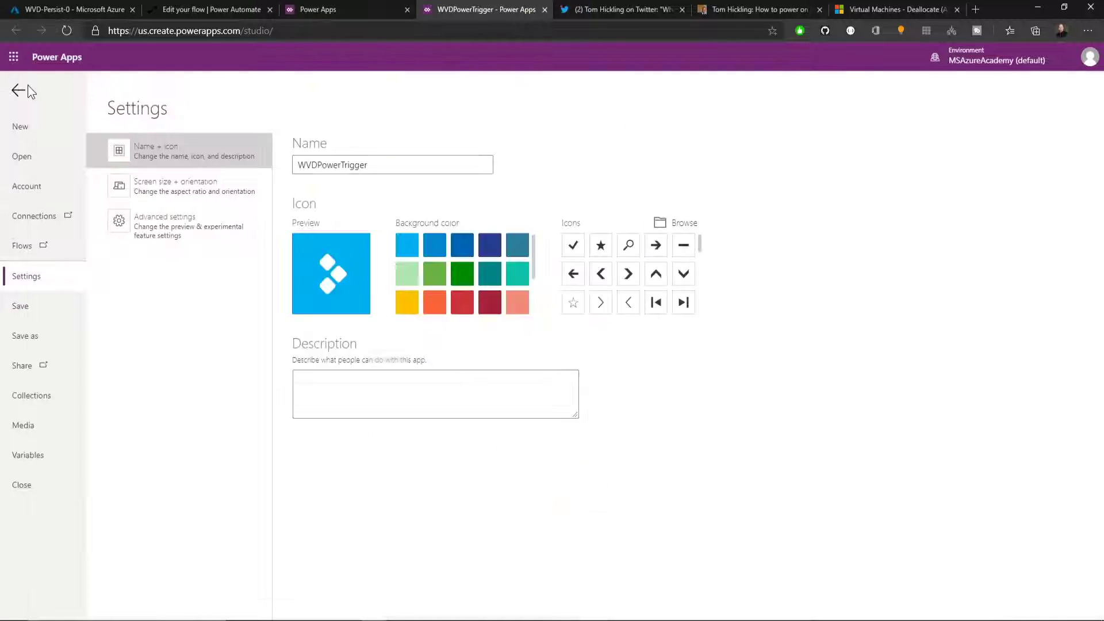
left_click(32, 336)
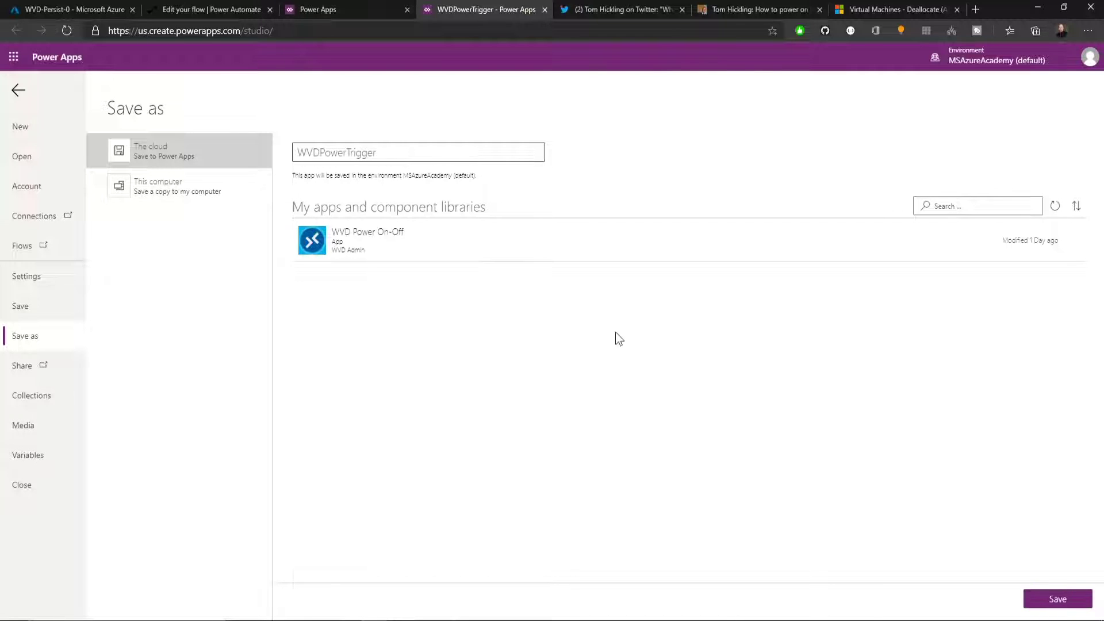
left_click(1057, 601)
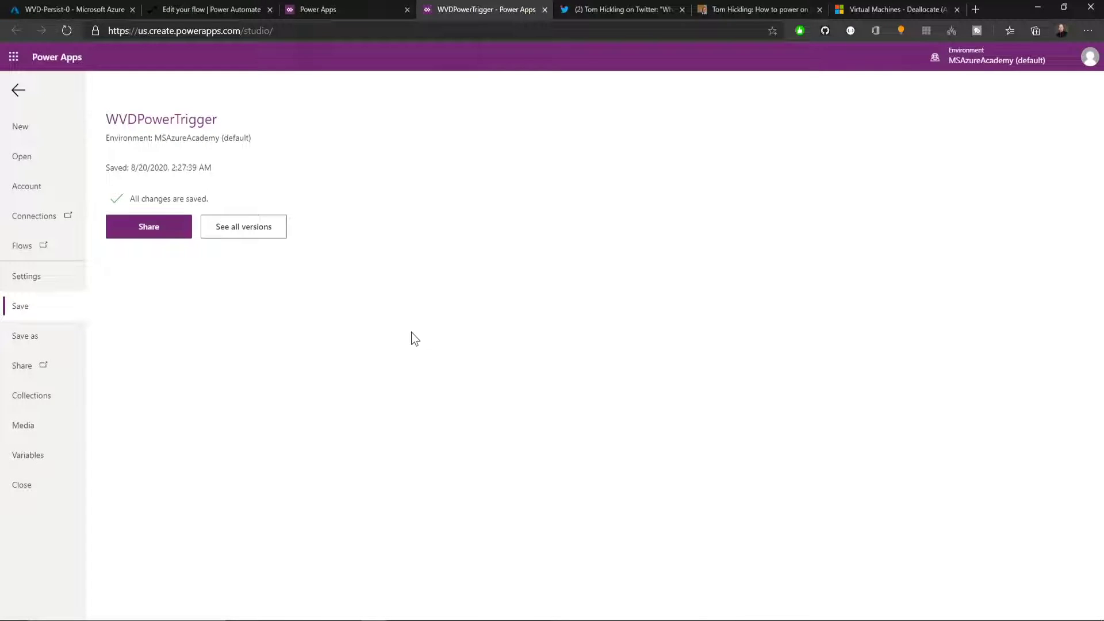
left_click(152, 231)
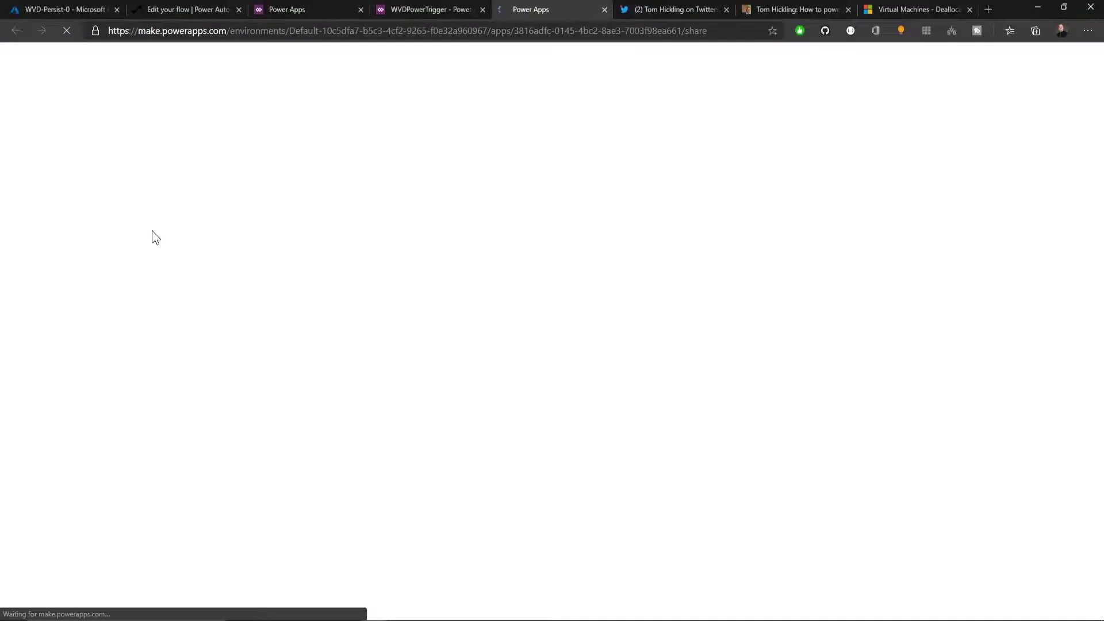
Step: Share the WVDPowerTrigger app with the intended end user as a regular user without co-owner rights
type("Nova")
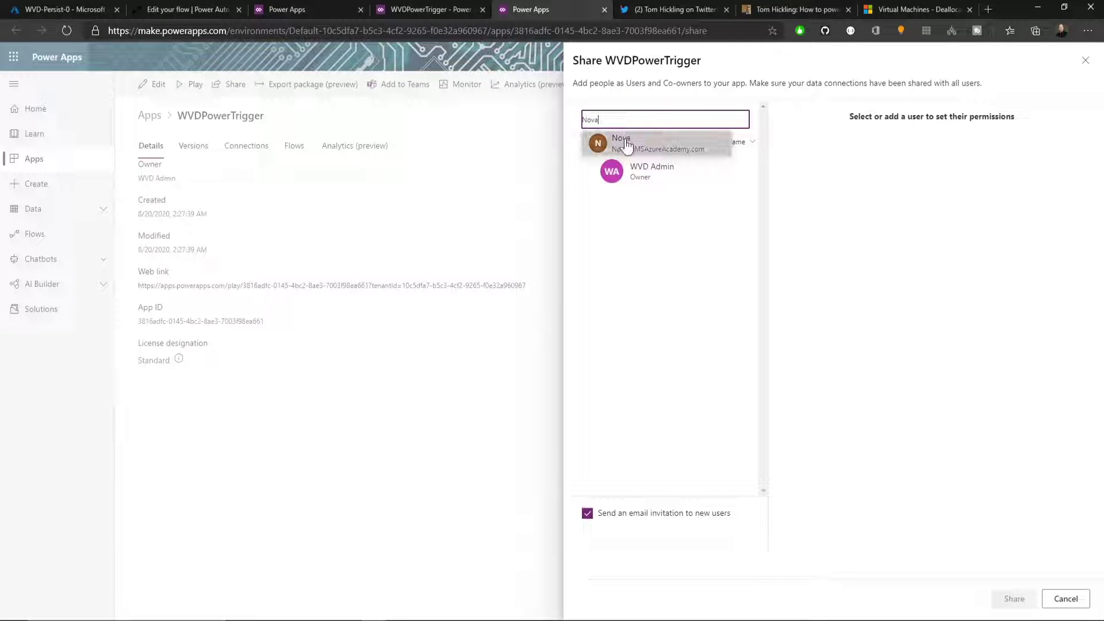
left_click(627, 146)
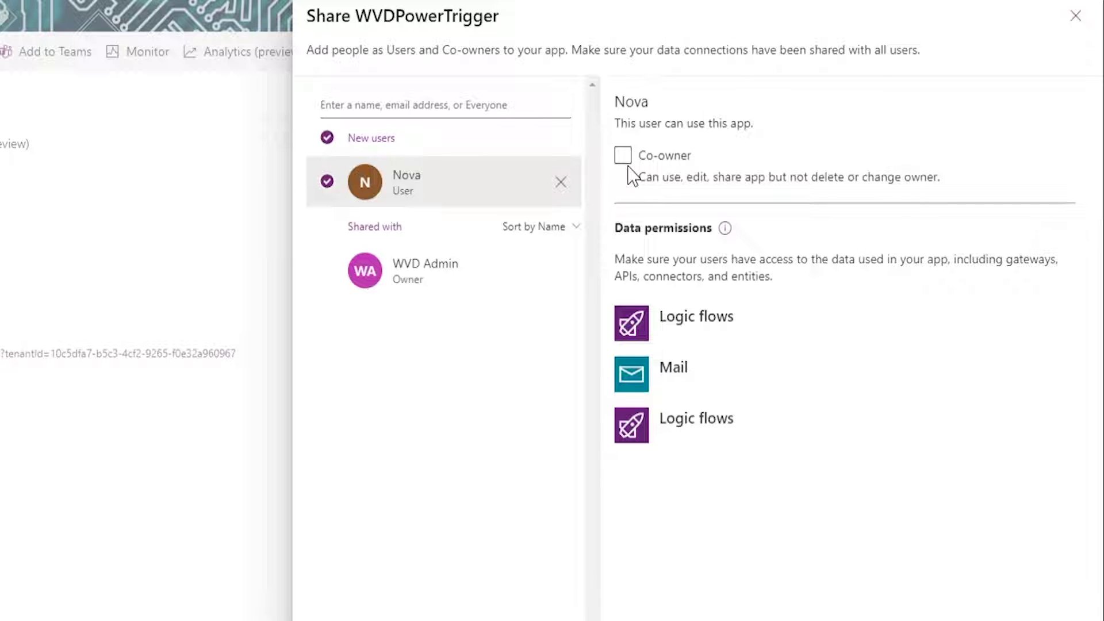
left_click(969, 620)
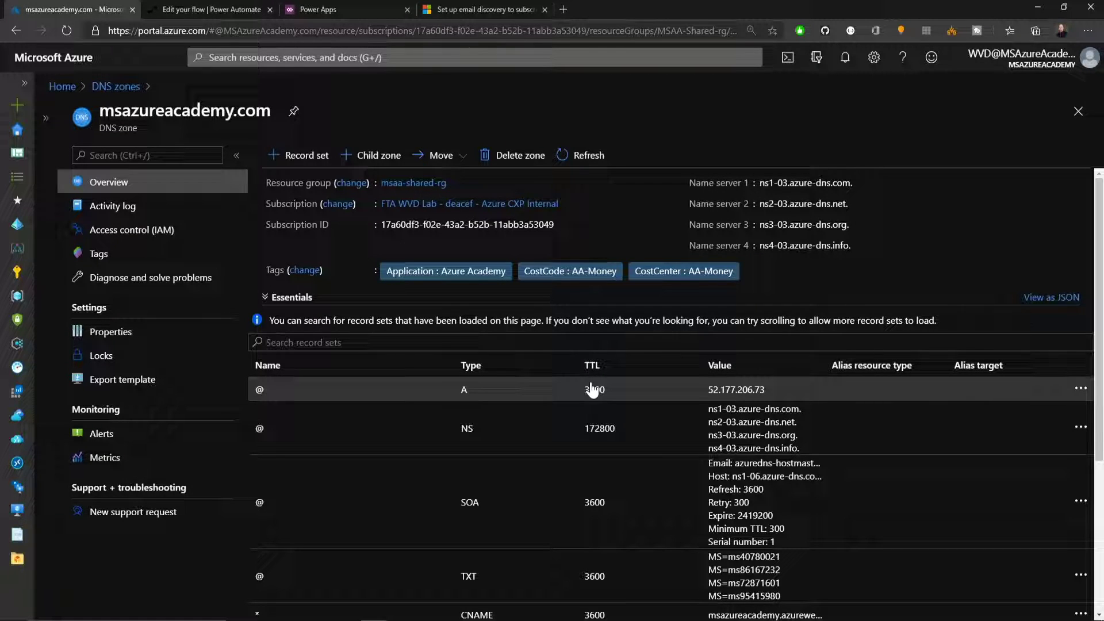
left_click(306, 156)
type("_msradc")
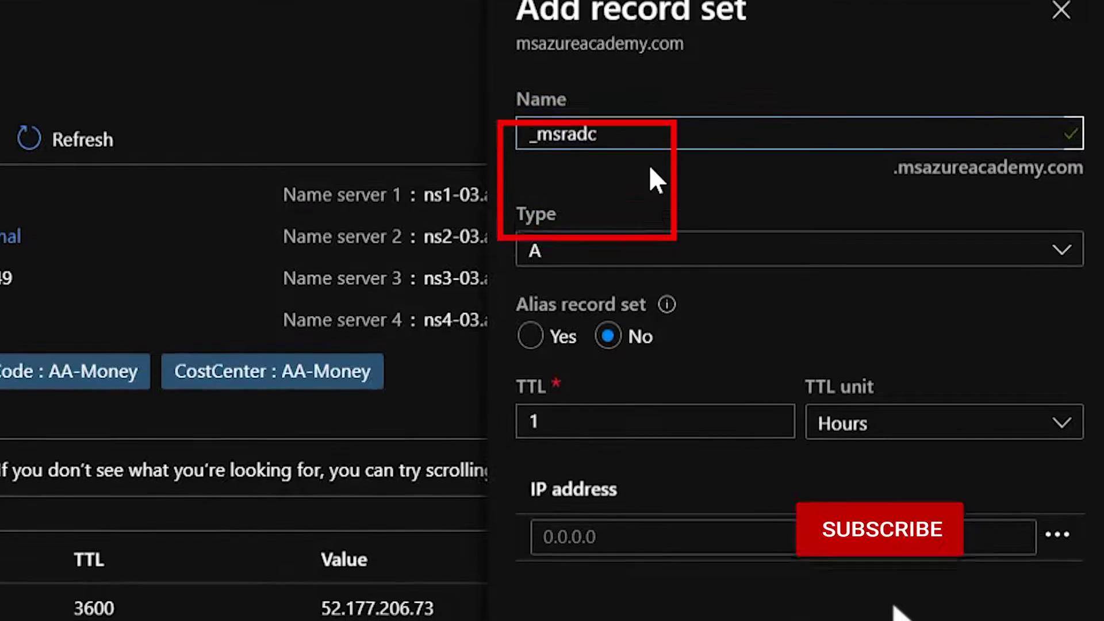
left_click(649, 248)
left_click(556, 568)
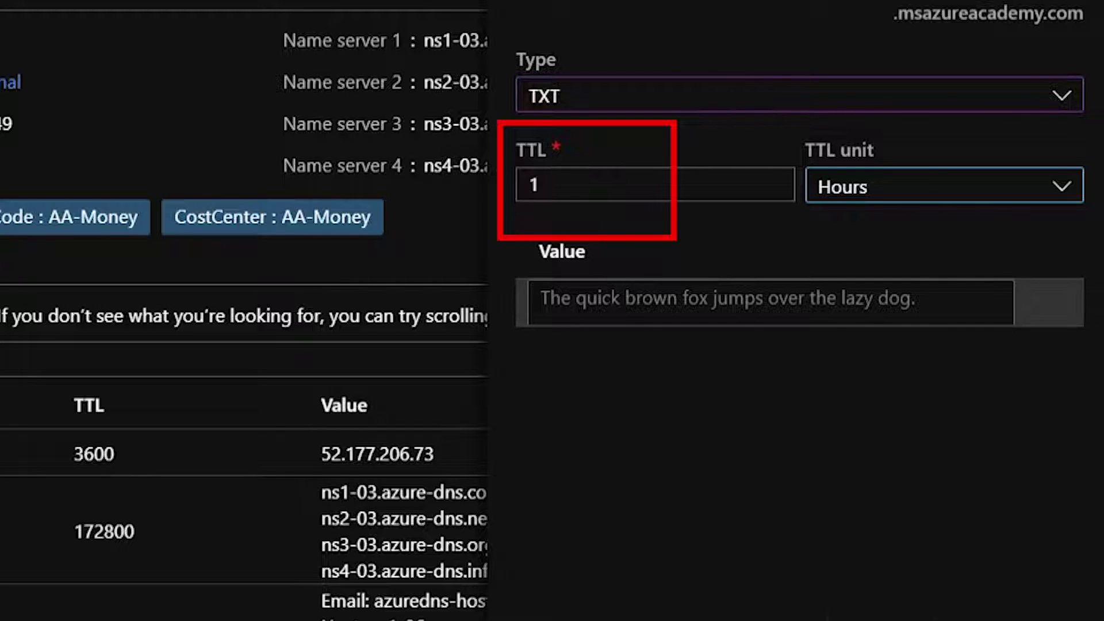
type("https://rdweb.wvd.microsoft.com/api/arm/feeddiscovery")
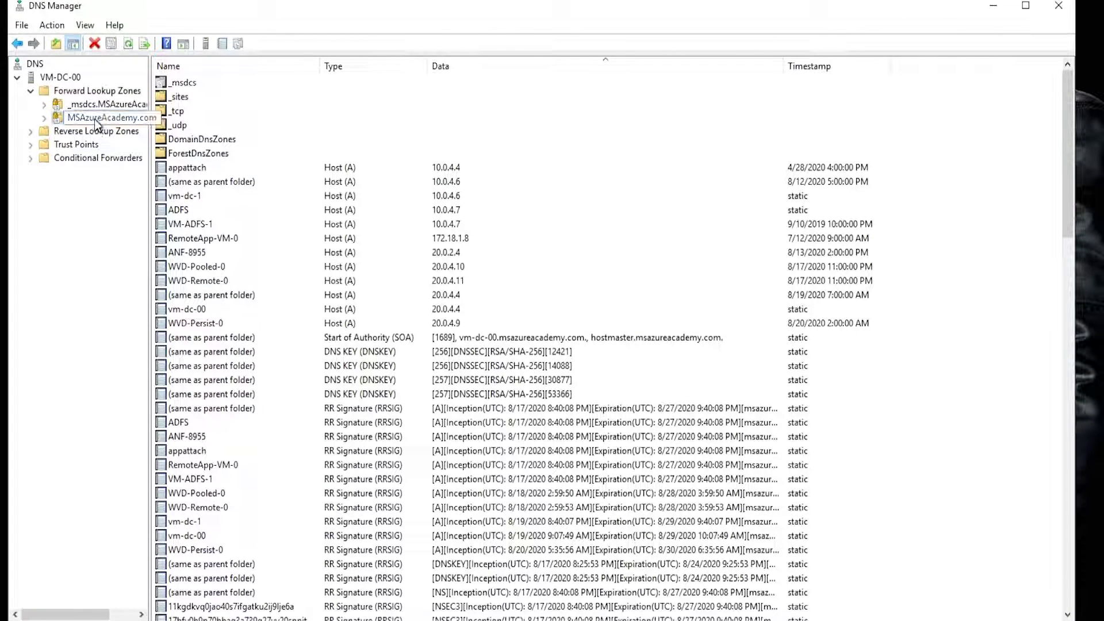
right_click(94, 119)
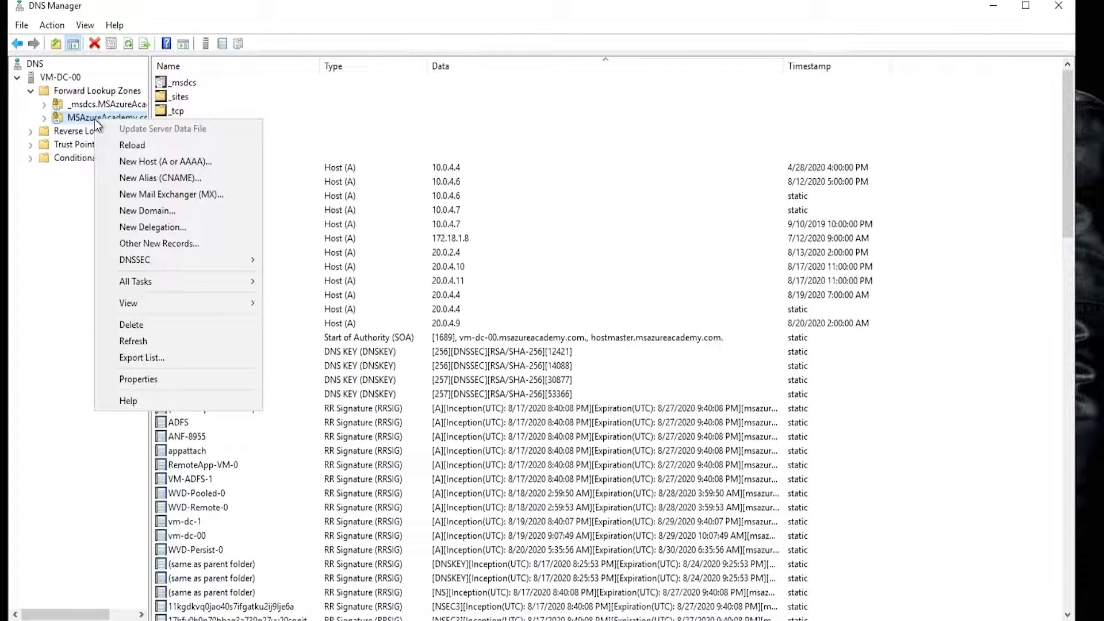
left_click(180, 245)
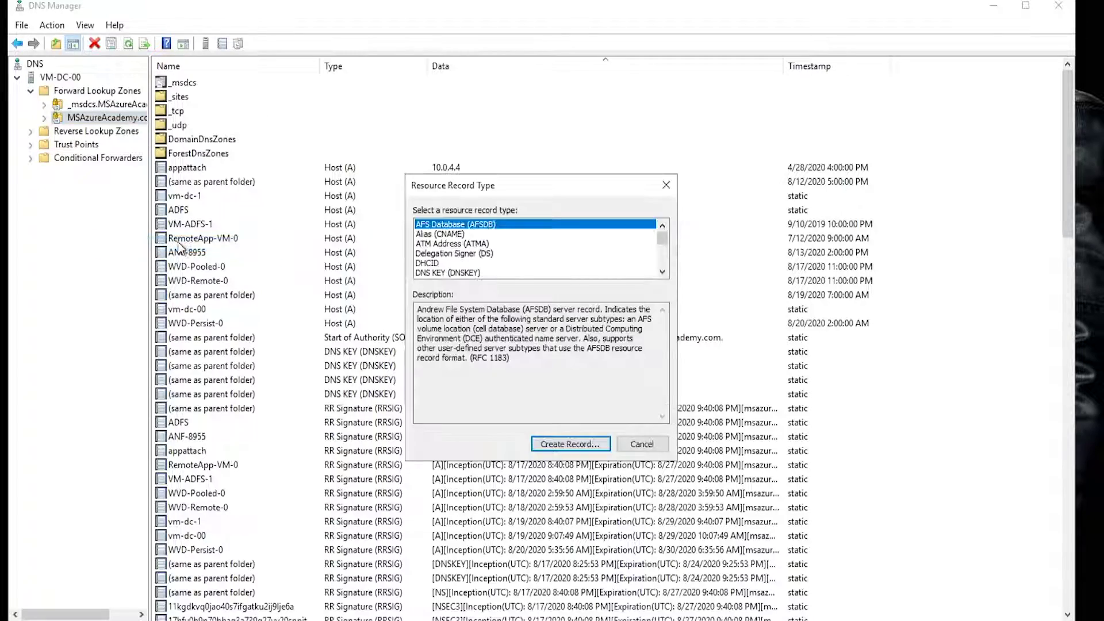
scroll(465, 261, "down", 7)
left_click(447, 256)
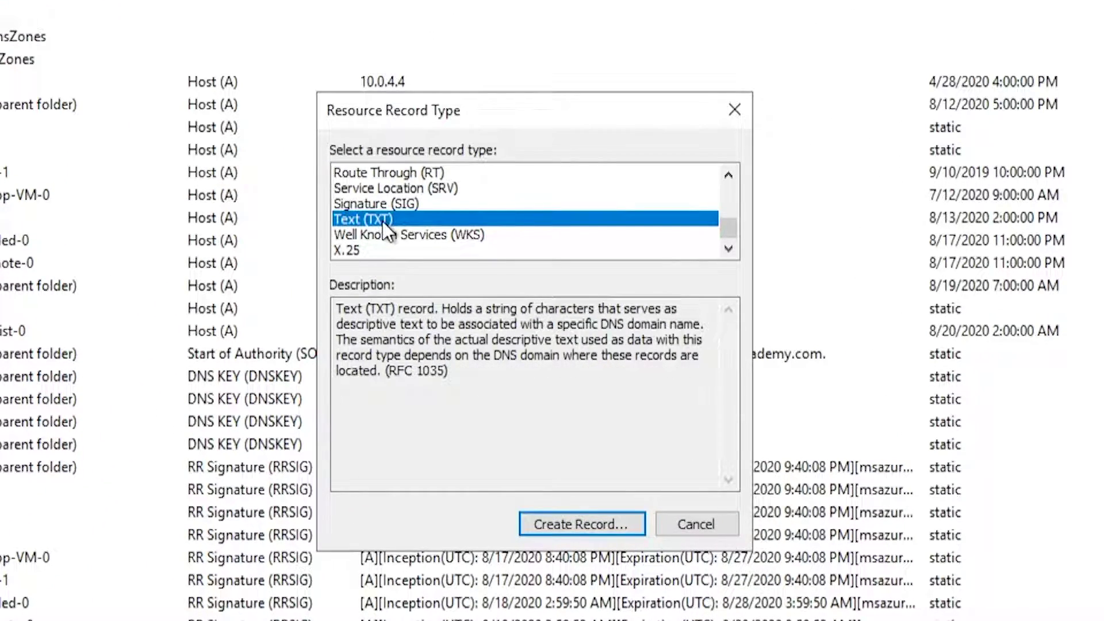
left_click(582, 523)
type("_msradc")
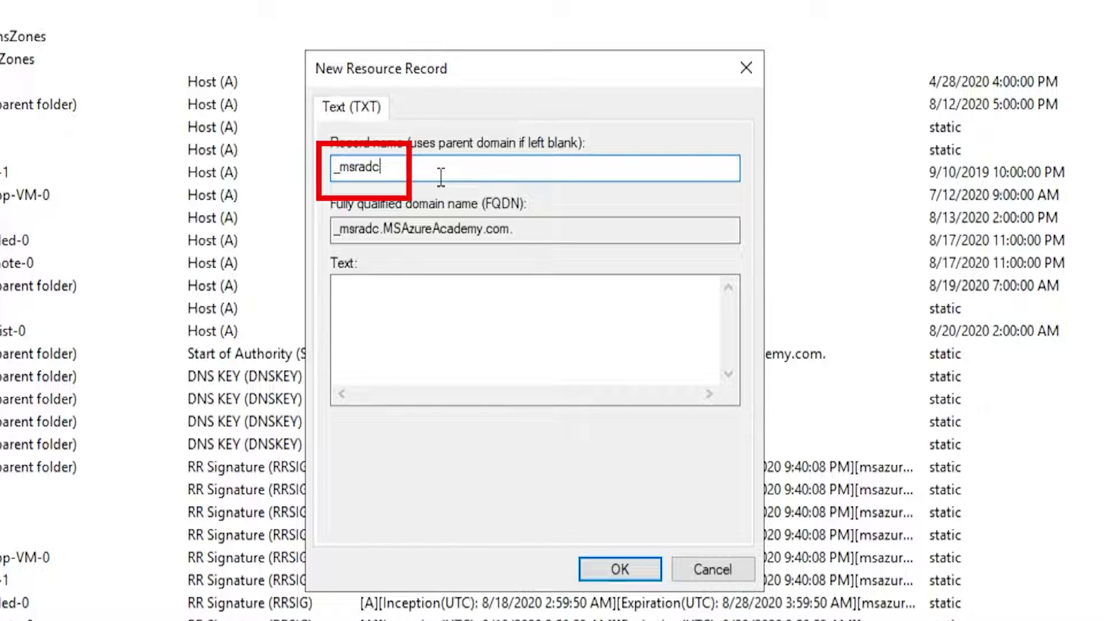
left_click(429, 288)
type("https://rdweb.wvd.microsoft.com/api/arm/feeddiscovery")
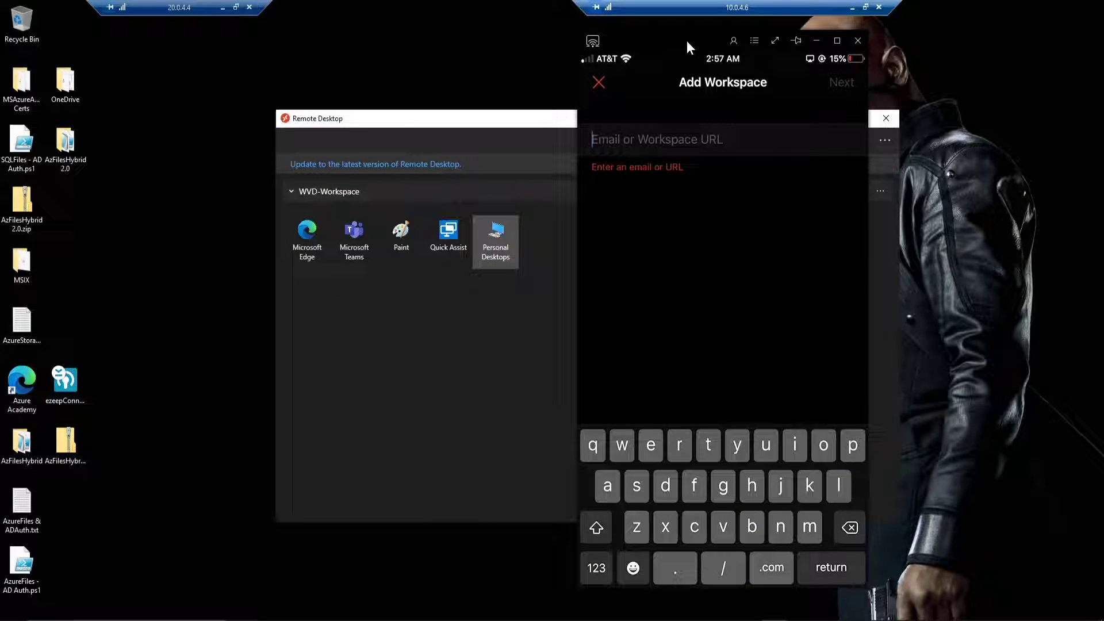
Step: On the mirrored phone, fill in the email or workspace URL for the new Remote Desktop workspace
key("ctrl+v")
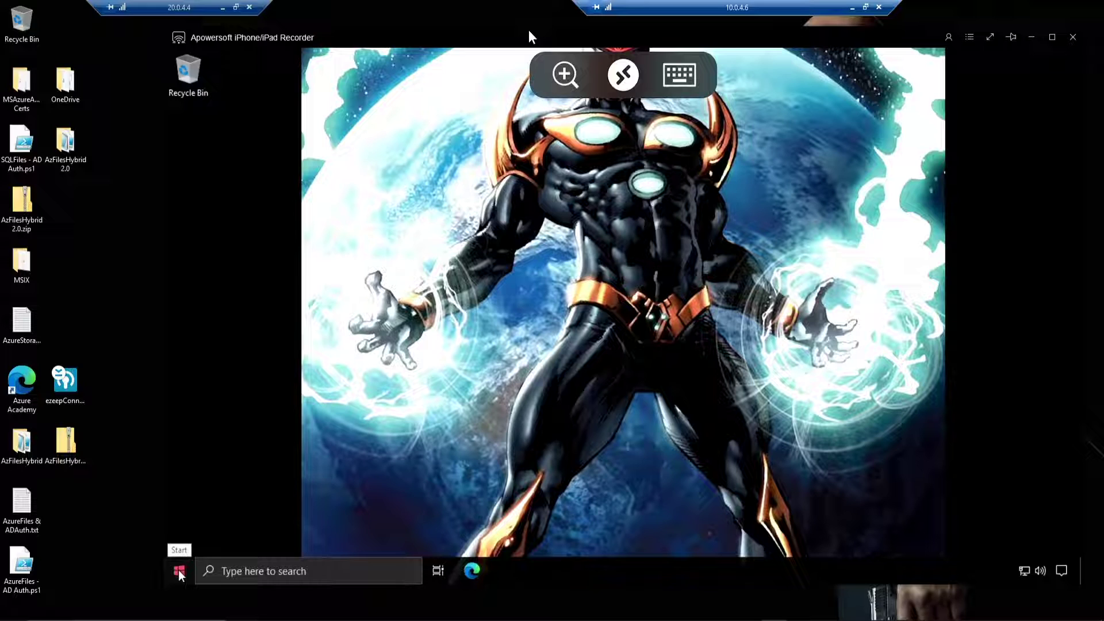
Step: Sign the current user out of the remote Windows desktop session on the mirrored phone
left_click(179, 571)
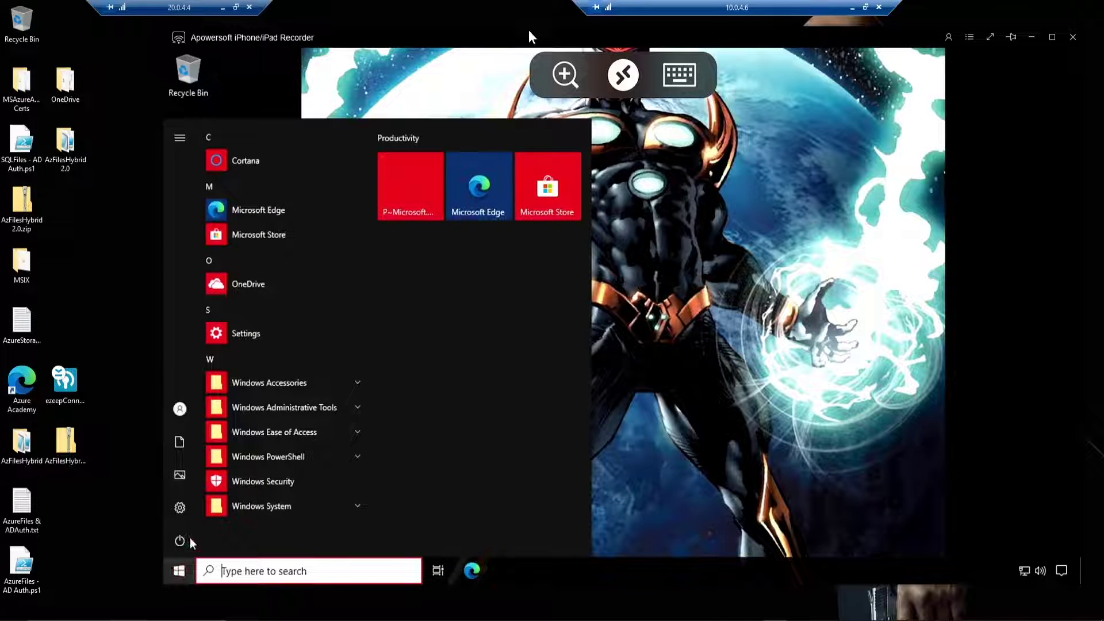
left_click(179, 408)
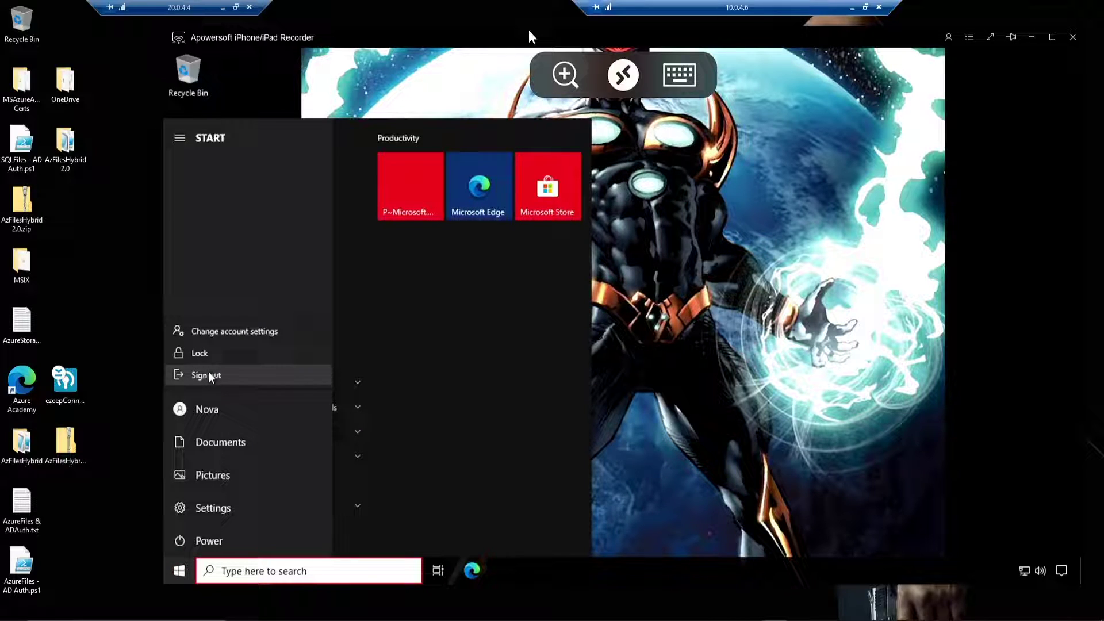
left_click(206, 375)
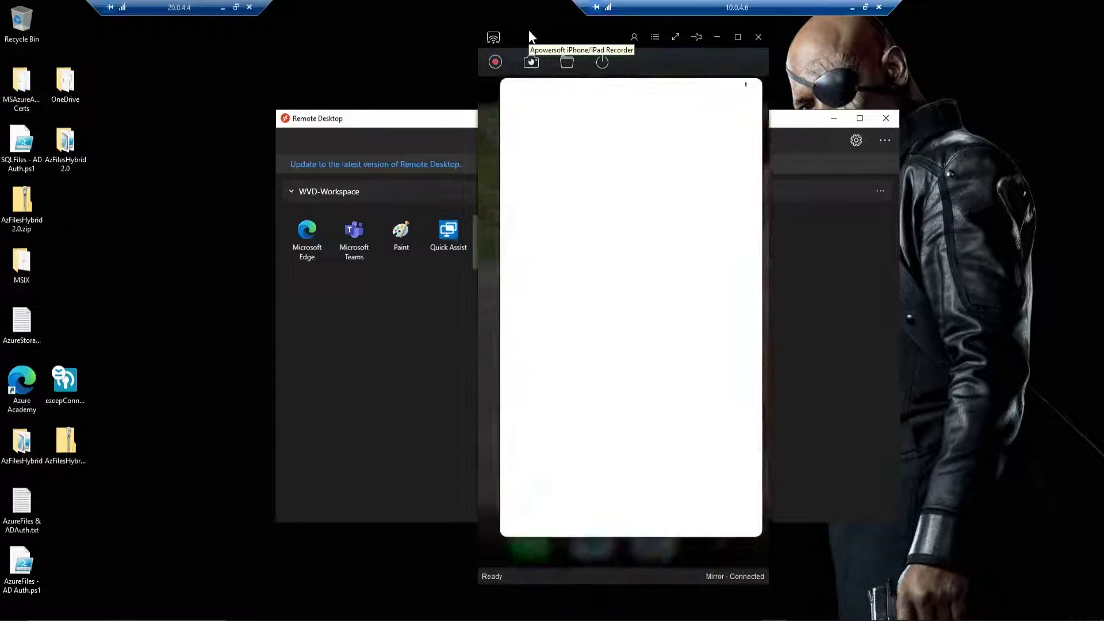